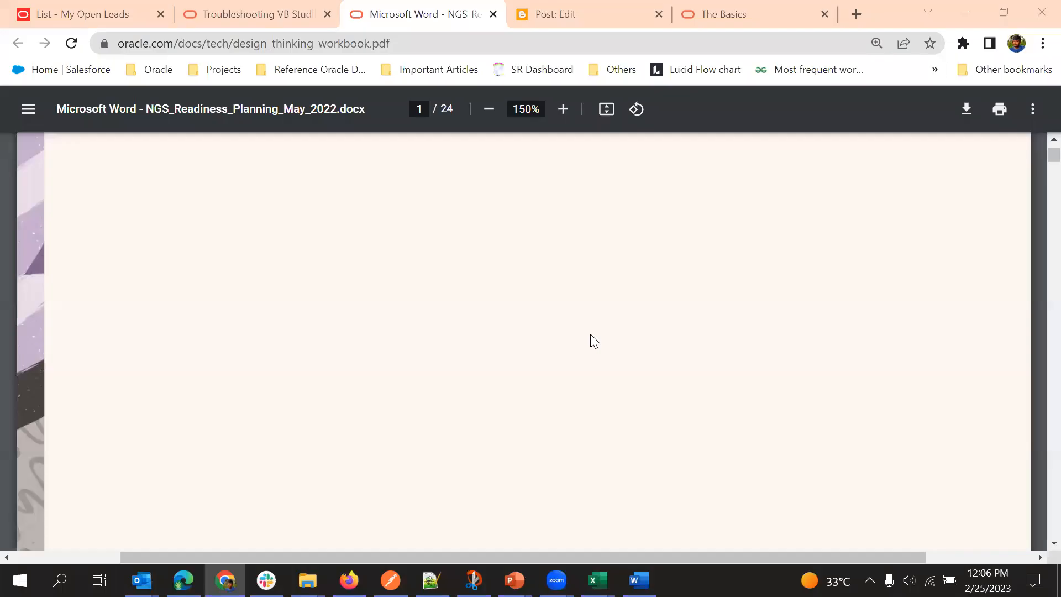
Read the design thinking workbook from its cover through the table of contents and the Purpose section.
scroll(439, 210, down, 2)
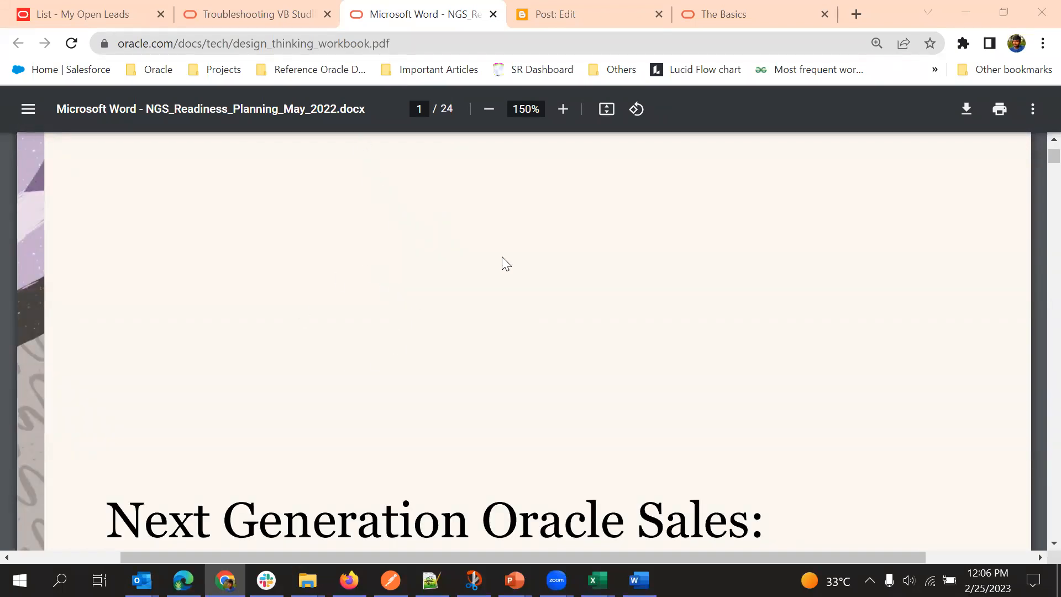
scroll(502, 257, down, 4)
scroll(481, 244, down, 10)
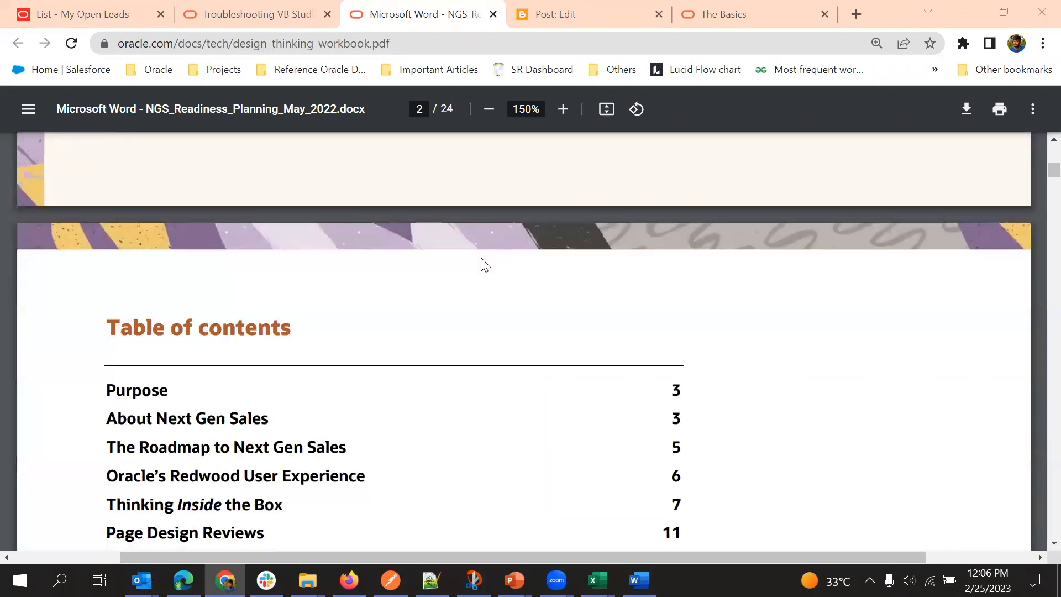
scroll(485, 265, down, 3)
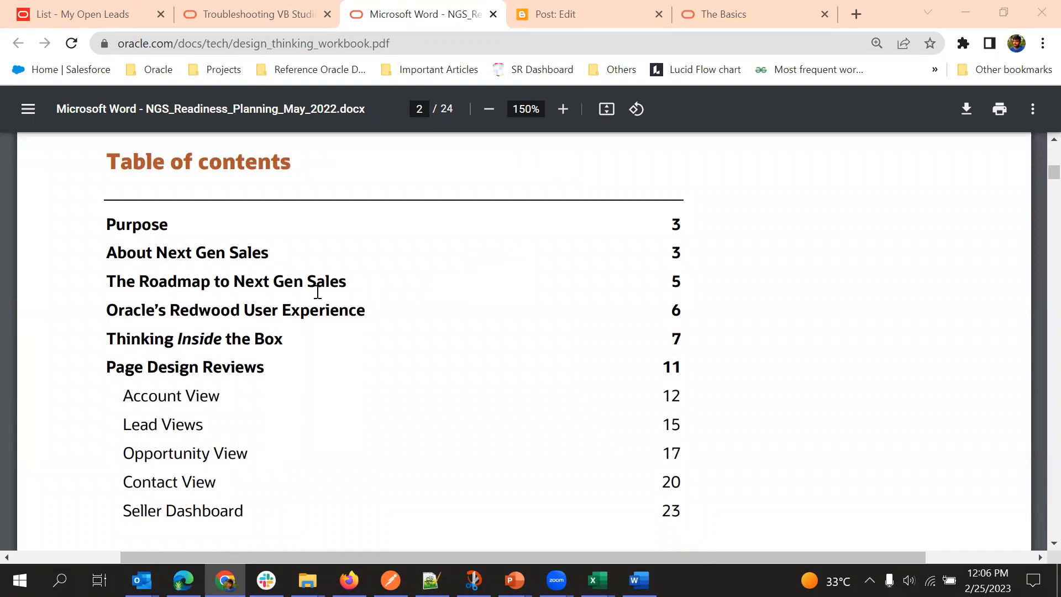
scroll(251, 418, down, 3)
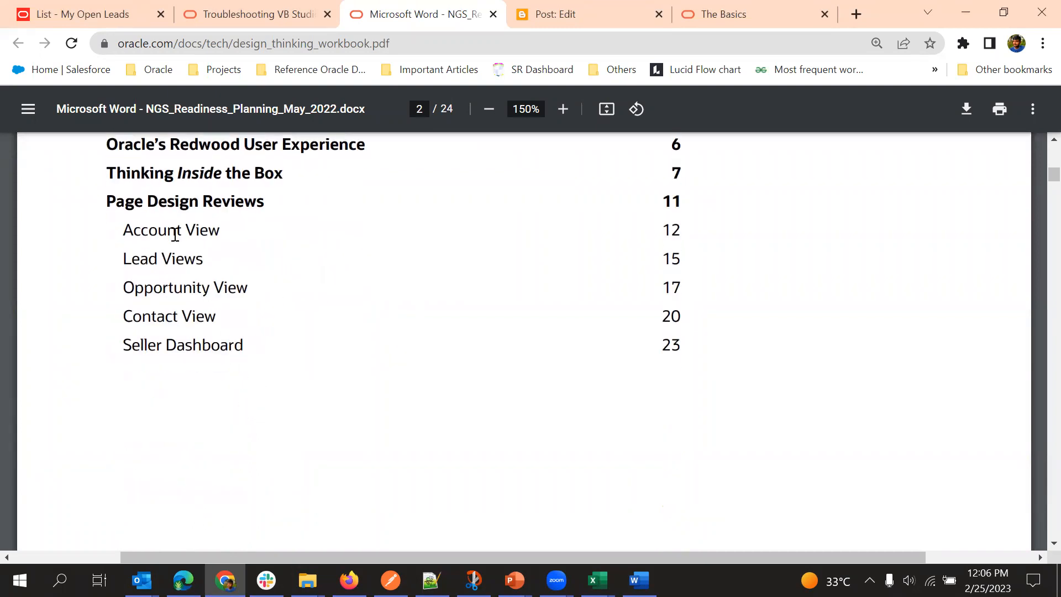
scroll(309, 331, down, 3)
scroll(310, 335, down, 6)
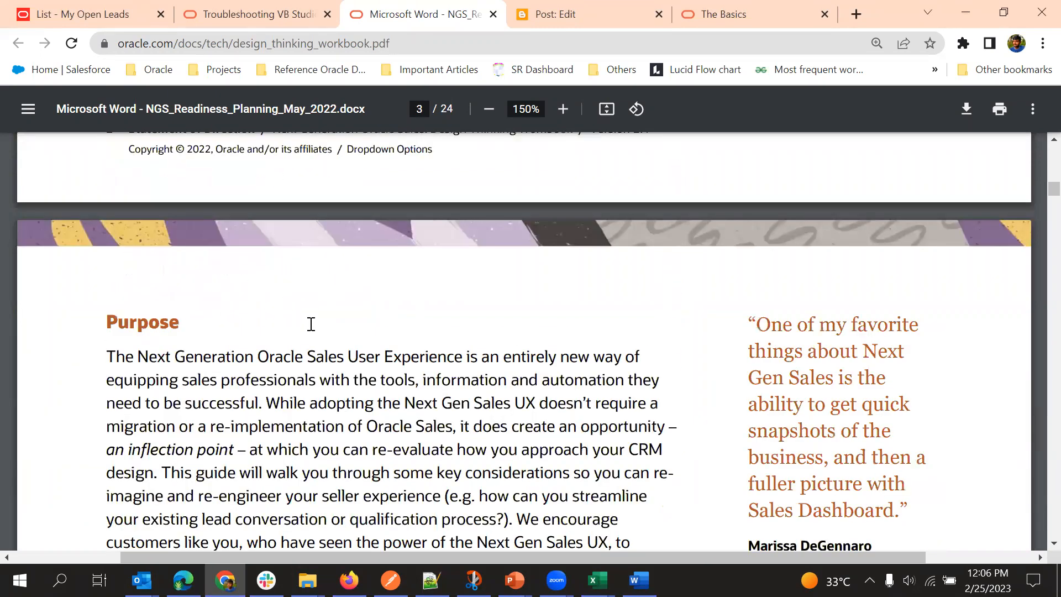
scroll(311, 326, down, 5)
scroll(310, 325, down, 10)
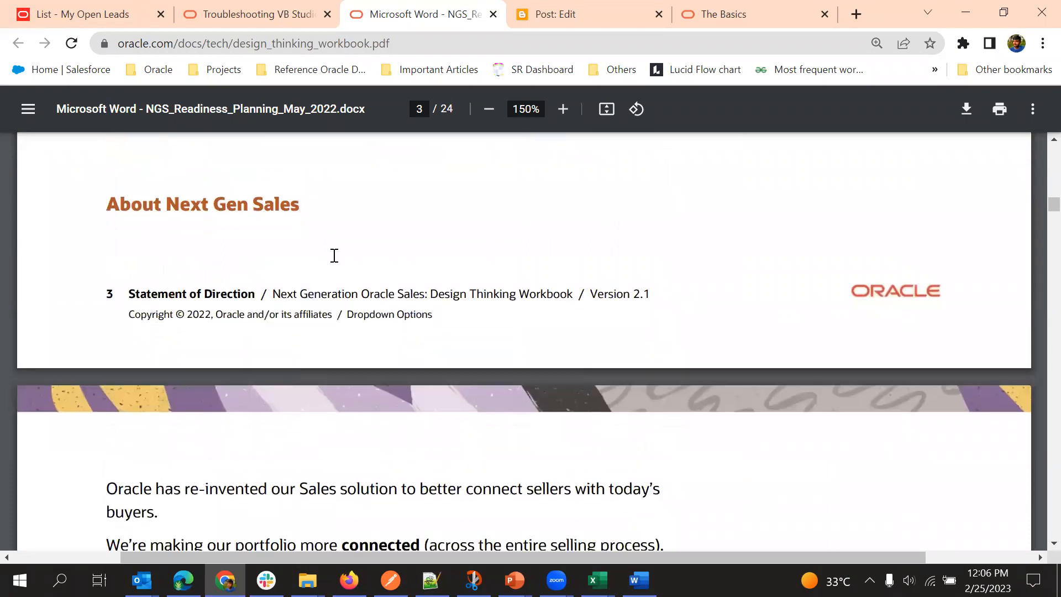
Read the About Next Gen Sales introduction and view the example Next Gen Sales UX image on page 4.
scroll(334, 257, up, 2)
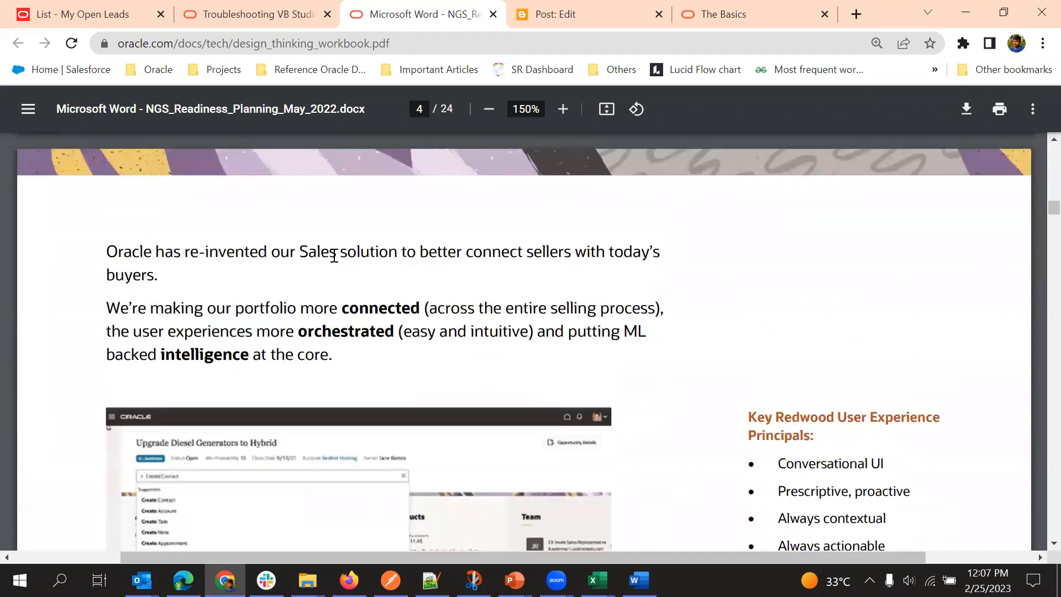
scroll(334, 257, up, 2)
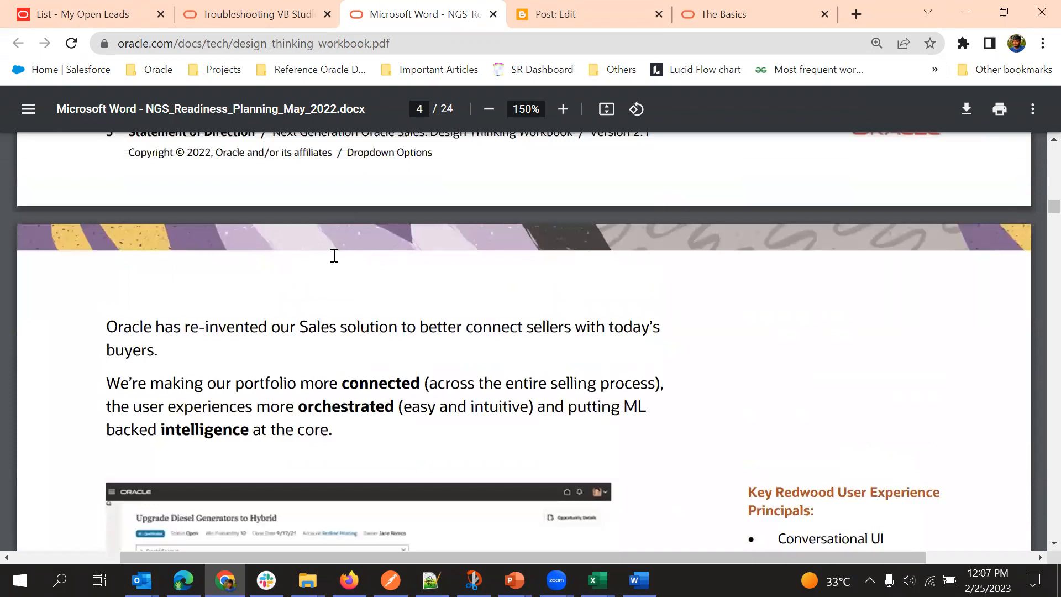
scroll(334, 256, up, 1)
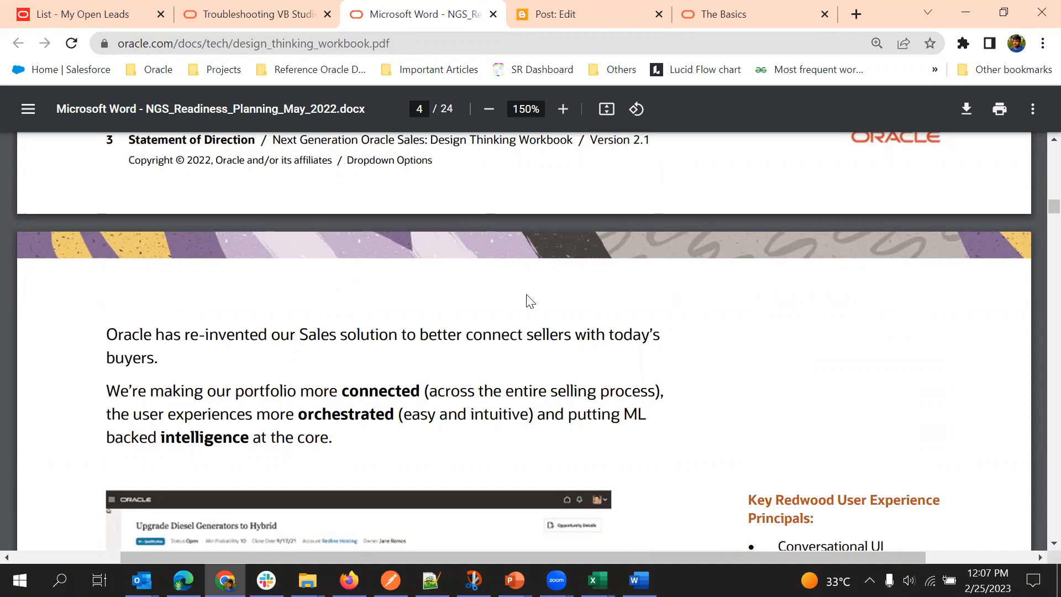
scroll(520, 339, down, 6)
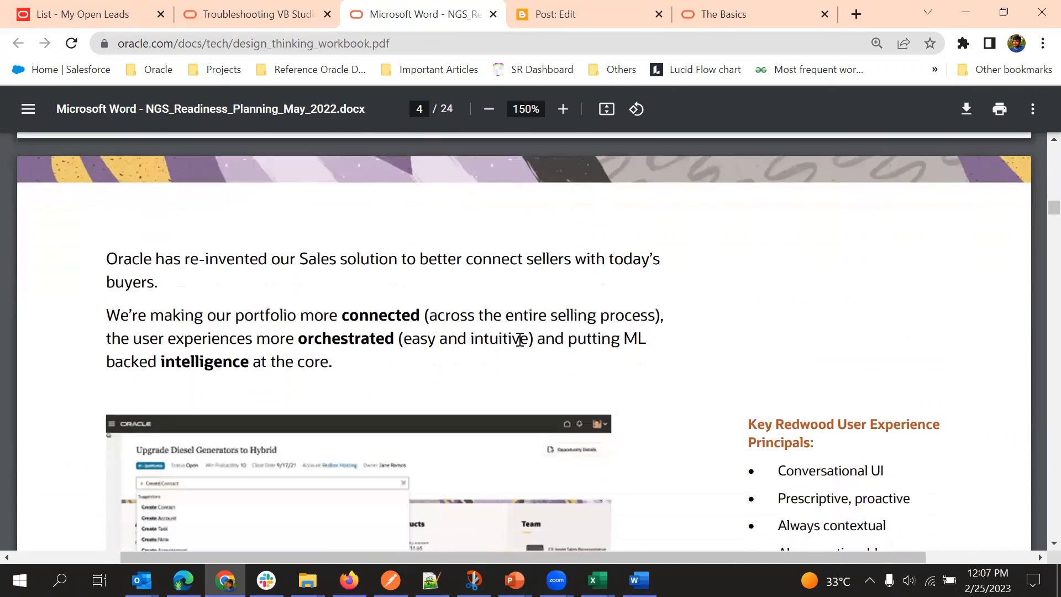
scroll(497, 382, down, 1)
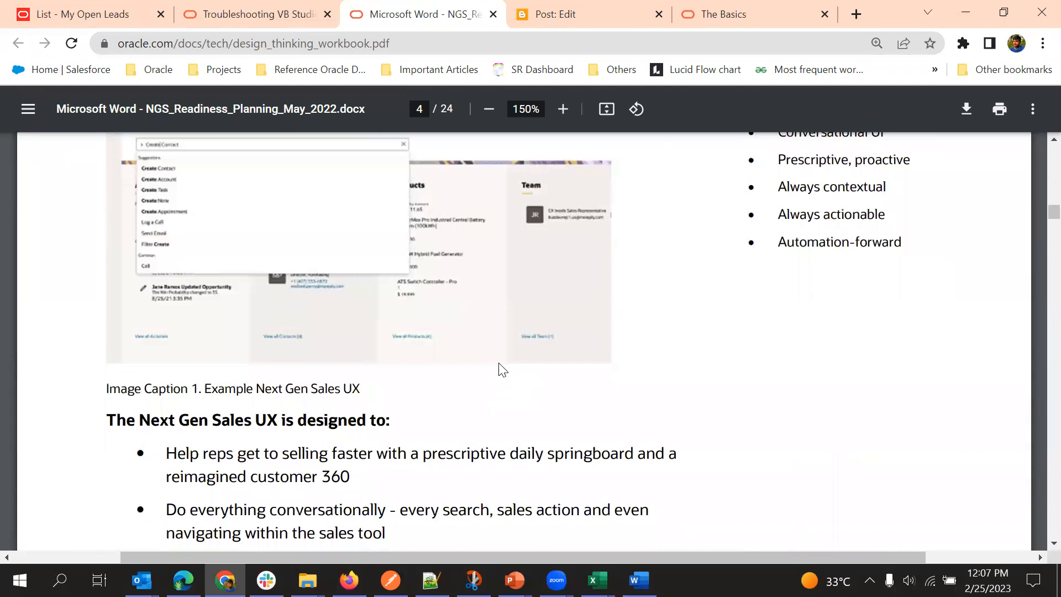
scroll(499, 376, down, 2)
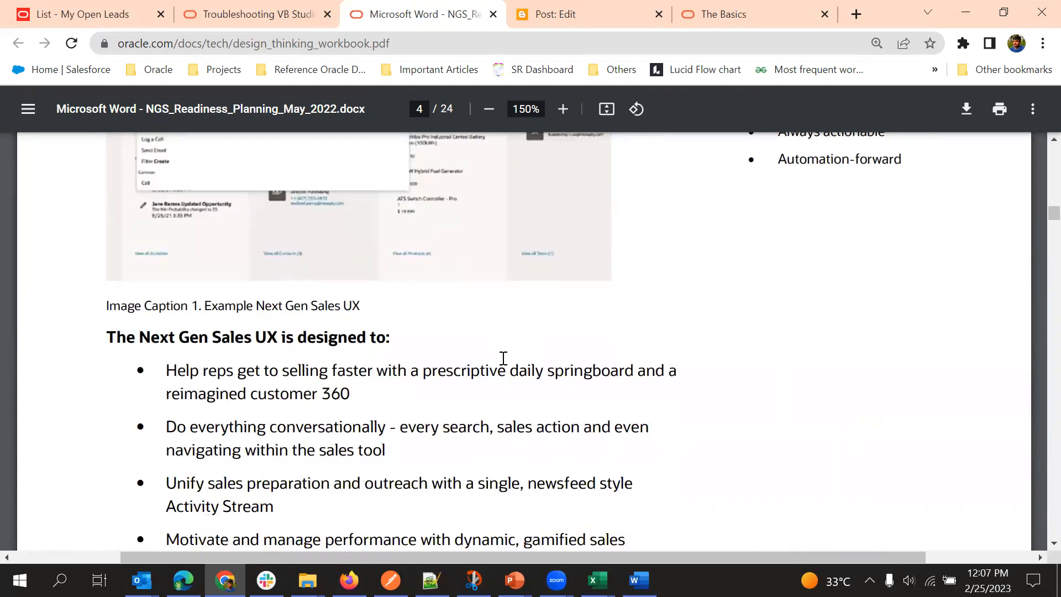
Highlight the word "Conversational" in the "Conversational UI" bullet under Key Redwood User Experience Principals.
scroll(504, 358, up, 4)
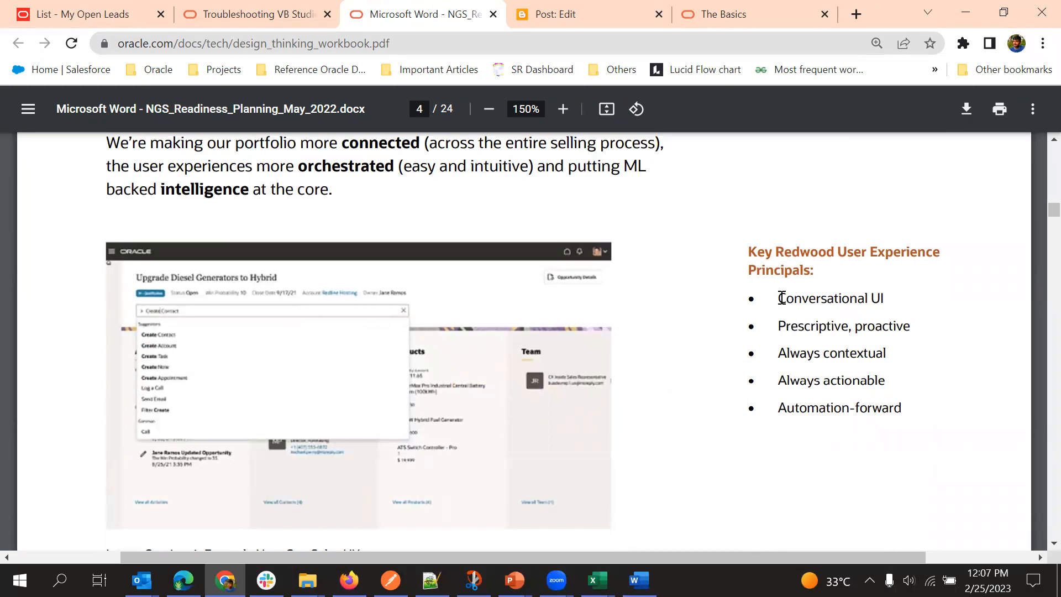
drag(779, 298, 880, 298)
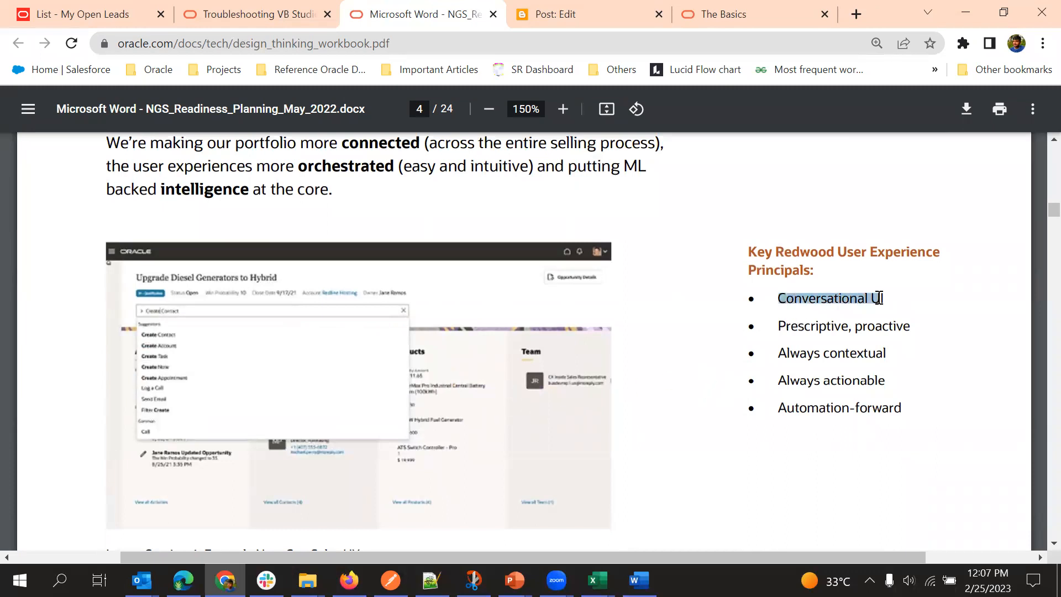
double_click(800, 302)
double_click(780, 296)
Review the example Next Gen Sales UX image together with the list of what the UX is designed to do.
scroll(332, 260, down, 5)
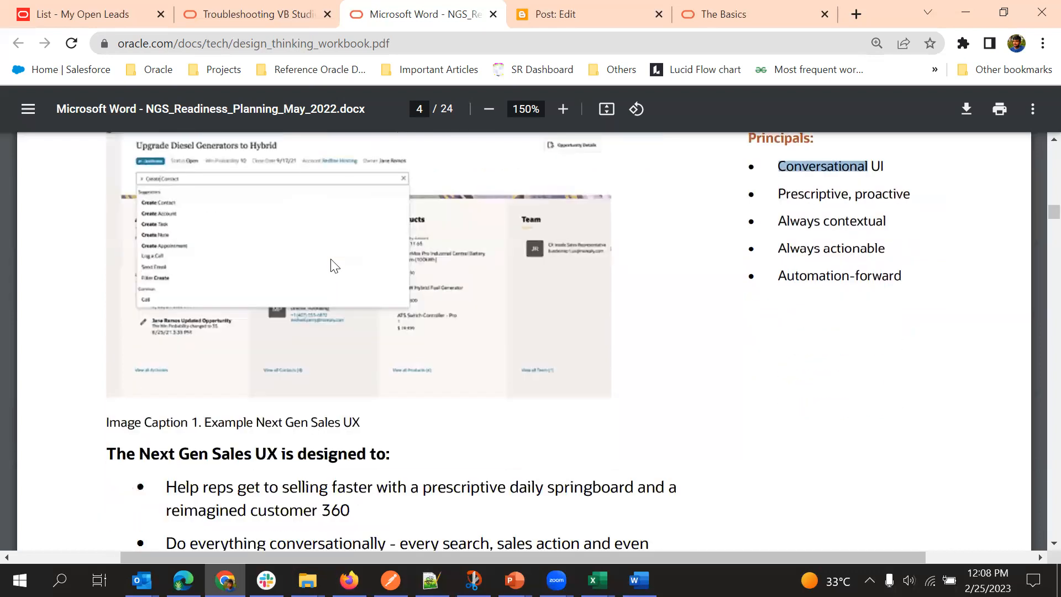
scroll(334, 265, up, 1)
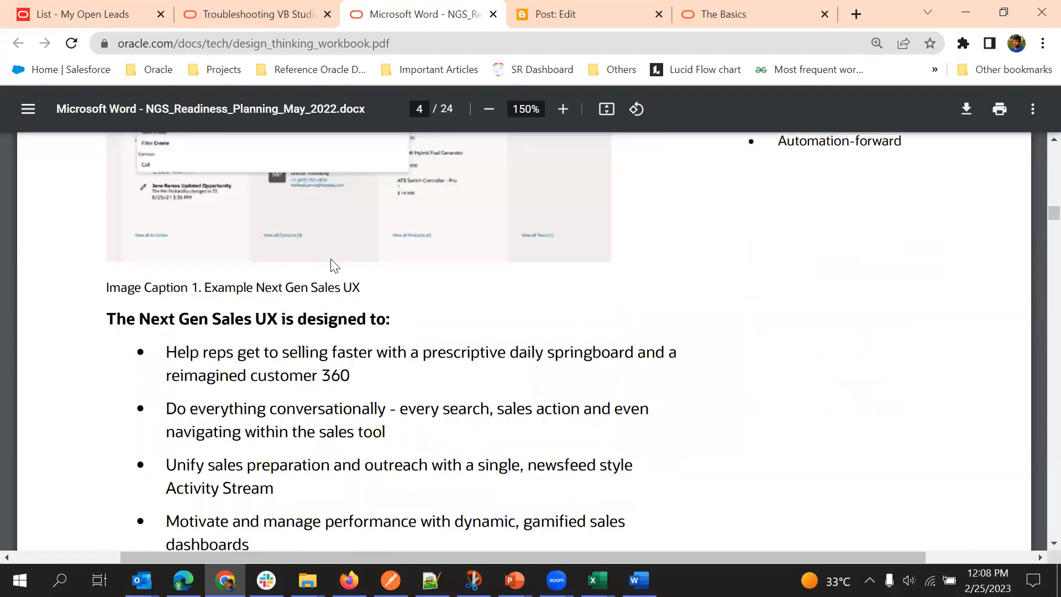
scroll(335, 266, up, 3)
scroll(334, 266, down, 1)
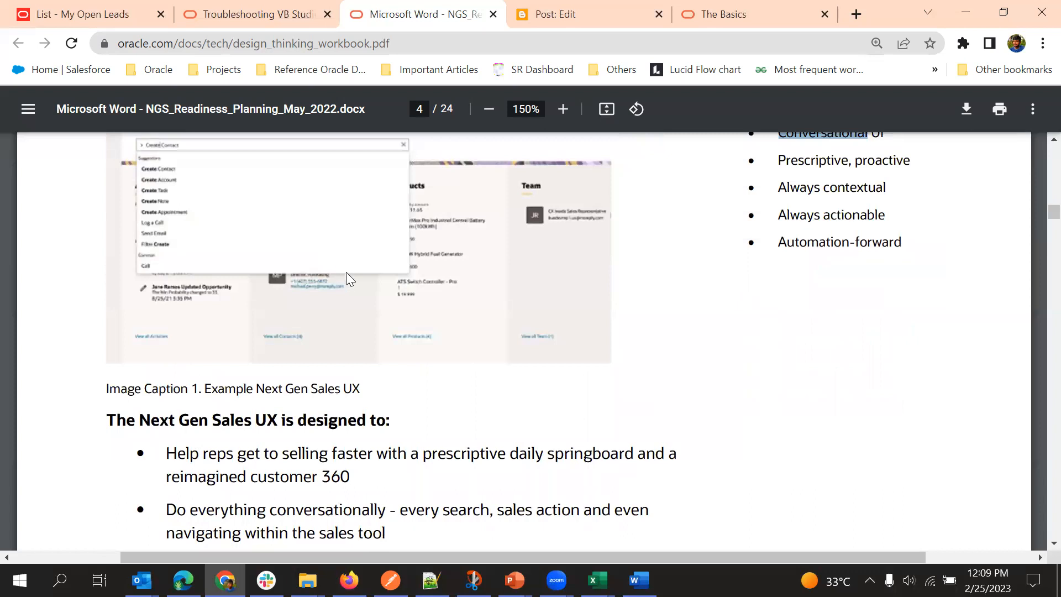
Skim the Next Gen Sales roadmap and the Redwood User Experience section up to Thinking Inside the Box.
scroll(347, 268, down, 7)
scroll(349, 301, down, 6)
scroll(349, 299, down, 13)
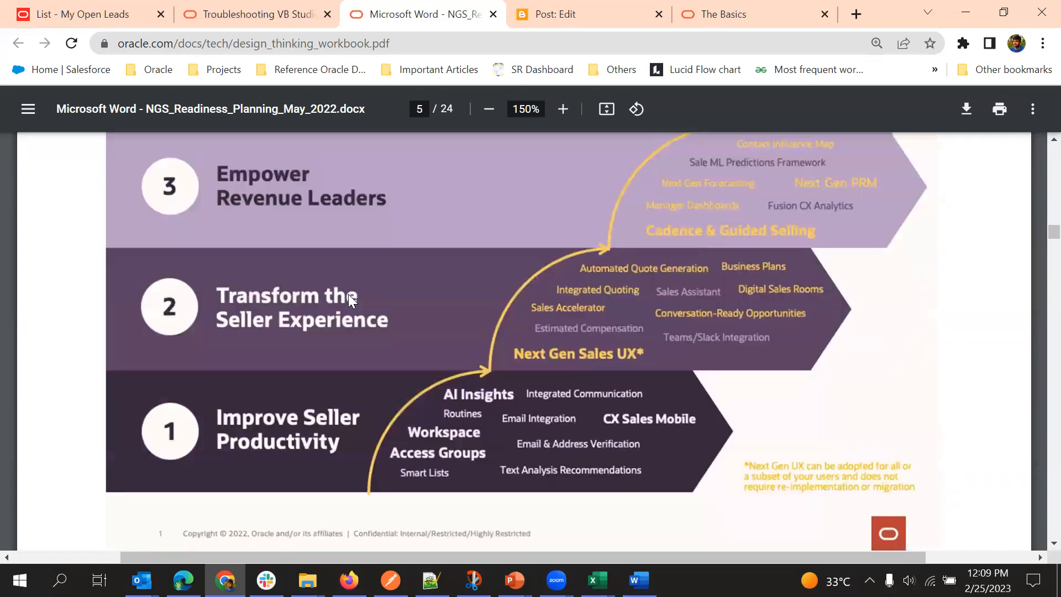
scroll(349, 301, down, 12)
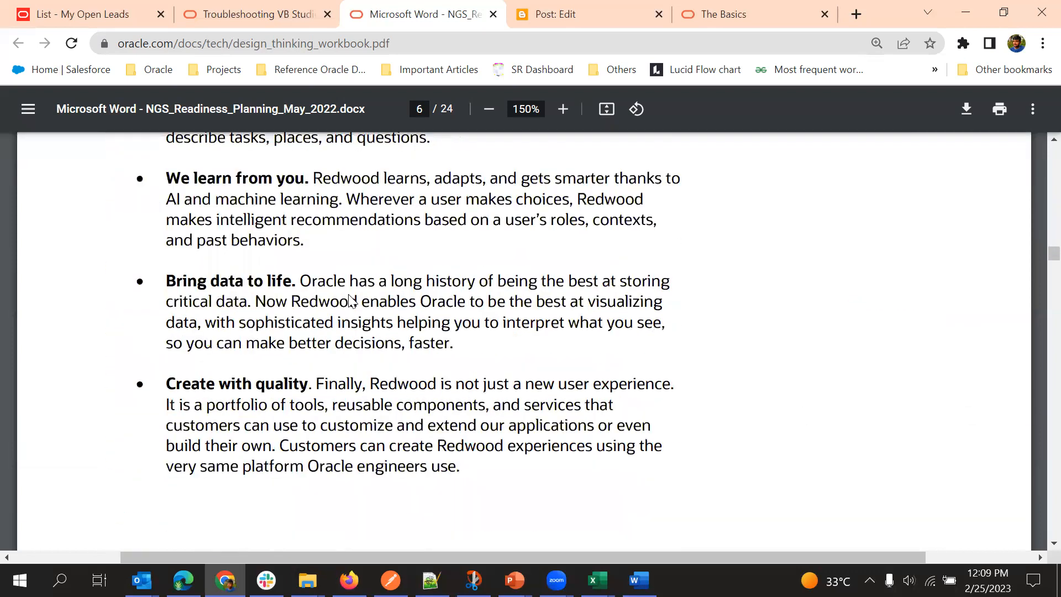
scroll(350, 301, down, 7)
scroll(349, 301, up, 3)
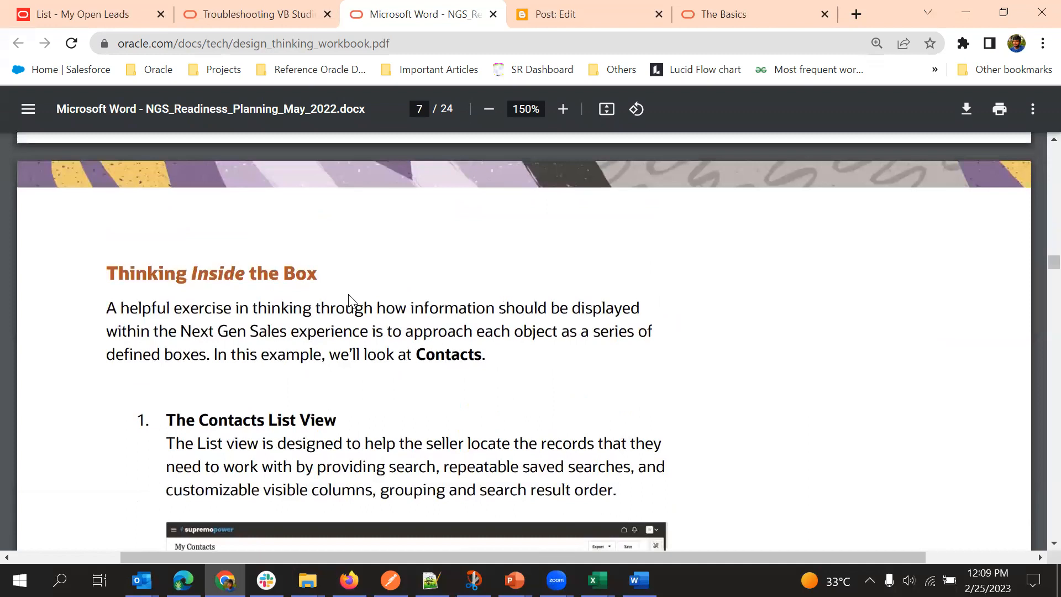
Examine the Contacts List View description and its My Contacts example on page 7.
scroll(349, 299, down, 6)
scroll(349, 294, up, 3)
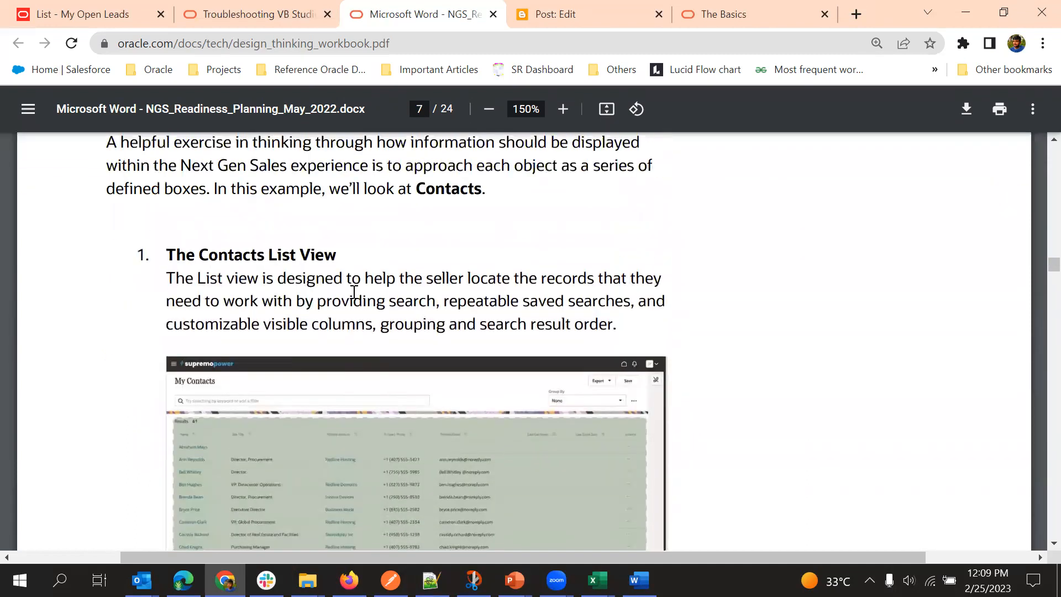
scroll(323, 343, down, 3)
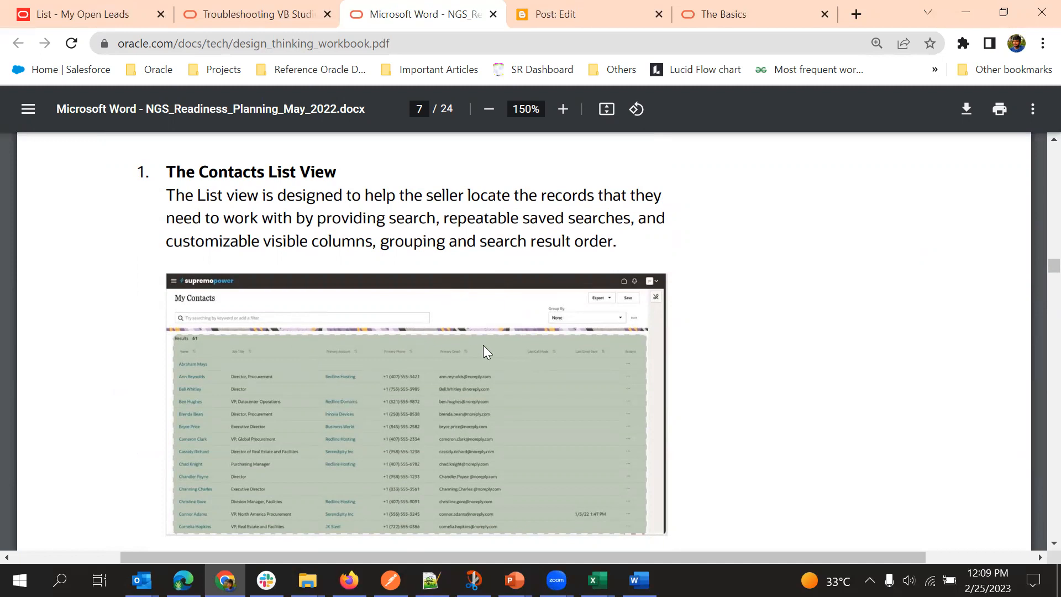
scroll(524, 265, down, 2)
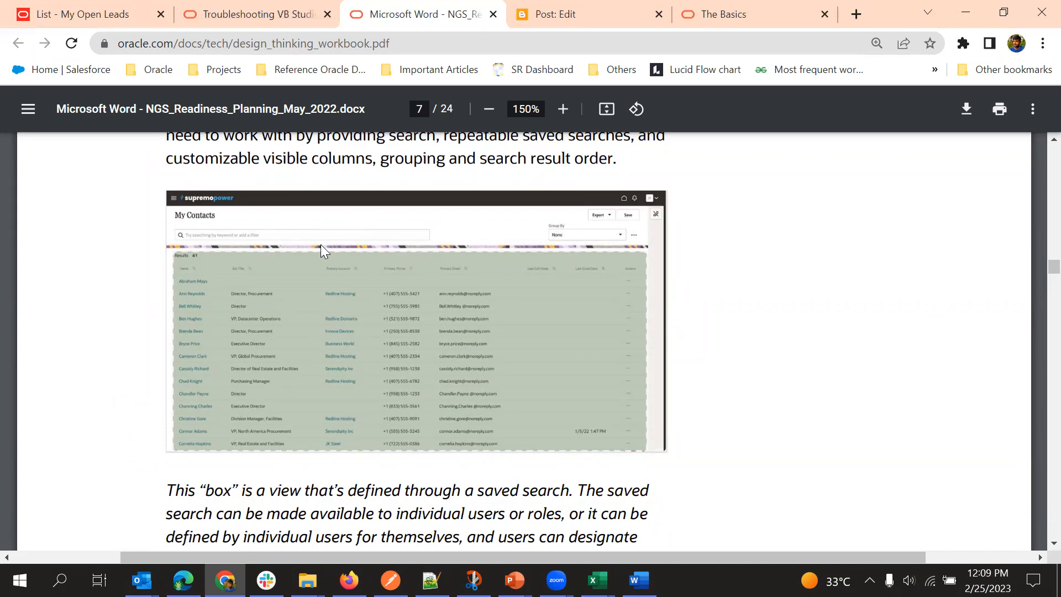
Skim the remaining contact view examples, including the Contact Details View, up to the Account View design review.
scroll(331, 258, down, 10)
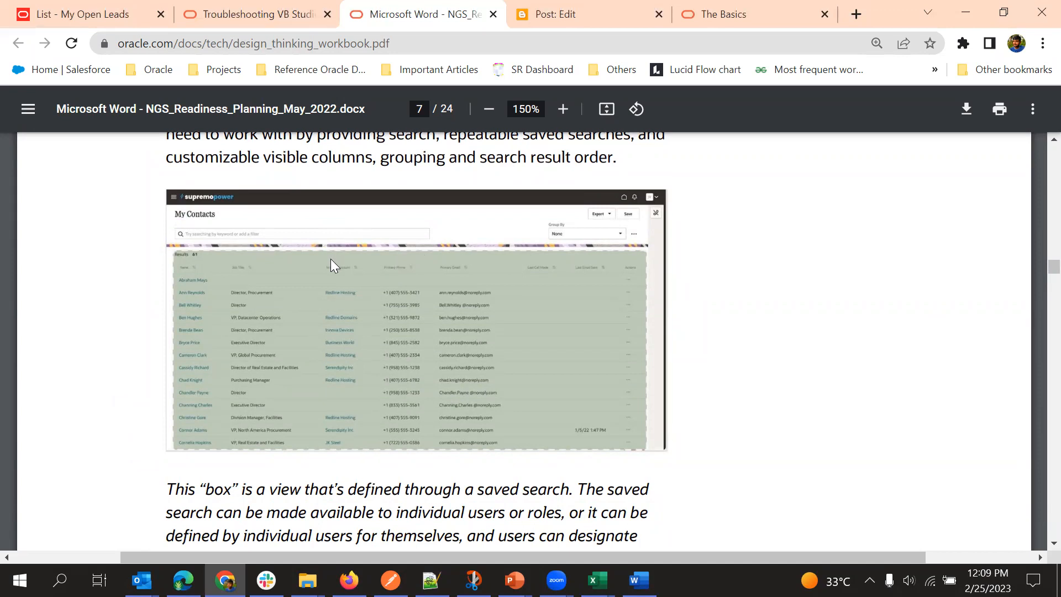
scroll(331, 259, down, 12)
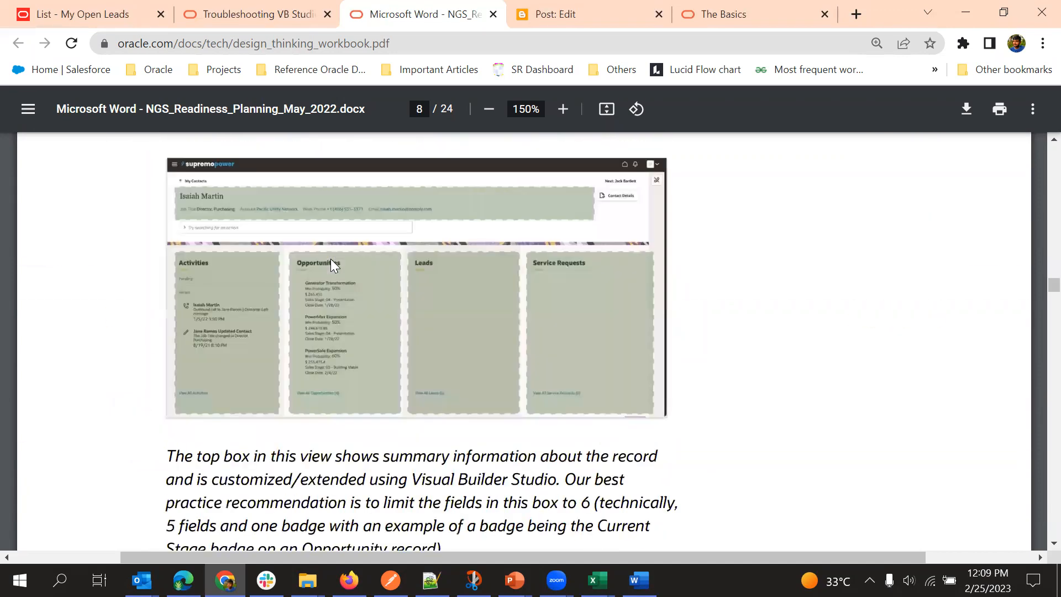
scroll(334, 264, down, 15)
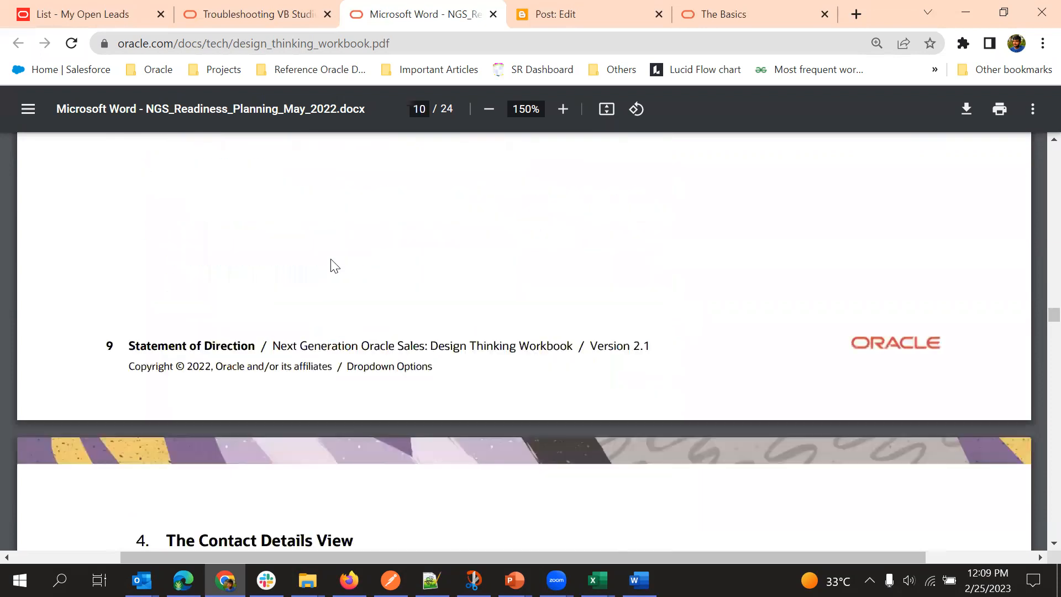
scroll(334, 264, down, 3)
scroll(333, 264, up, 3)
scroll(333, 264, up, 3)
scroll(333, 265, down, 5)
scroll(334, 266, down, 8)
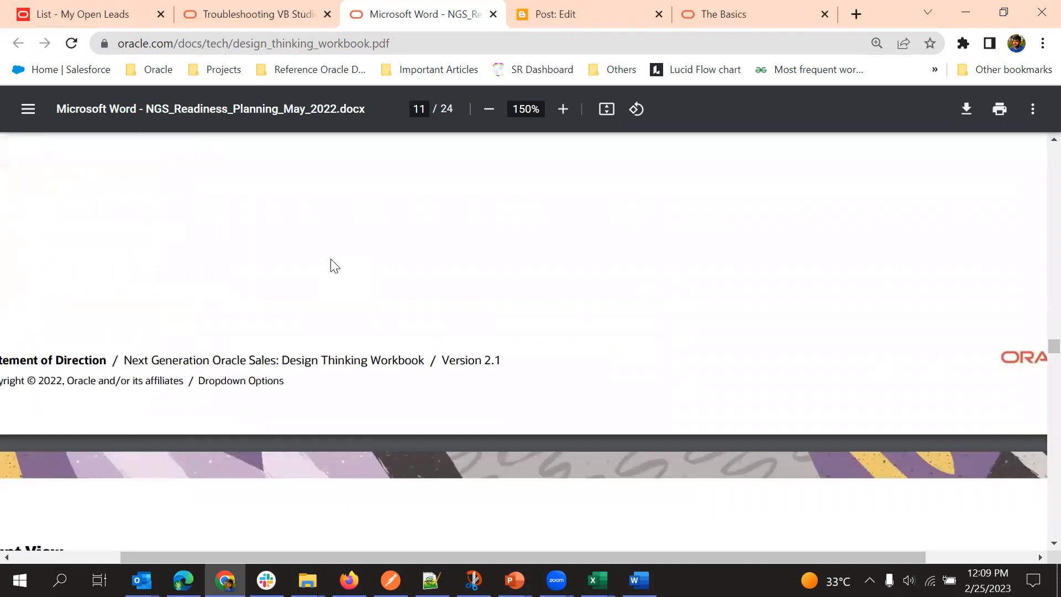
Compare the Classic UX and Next Gen UX screenshots side by side in the Account View table on page 12.
scroll(330, 260, down, 4)
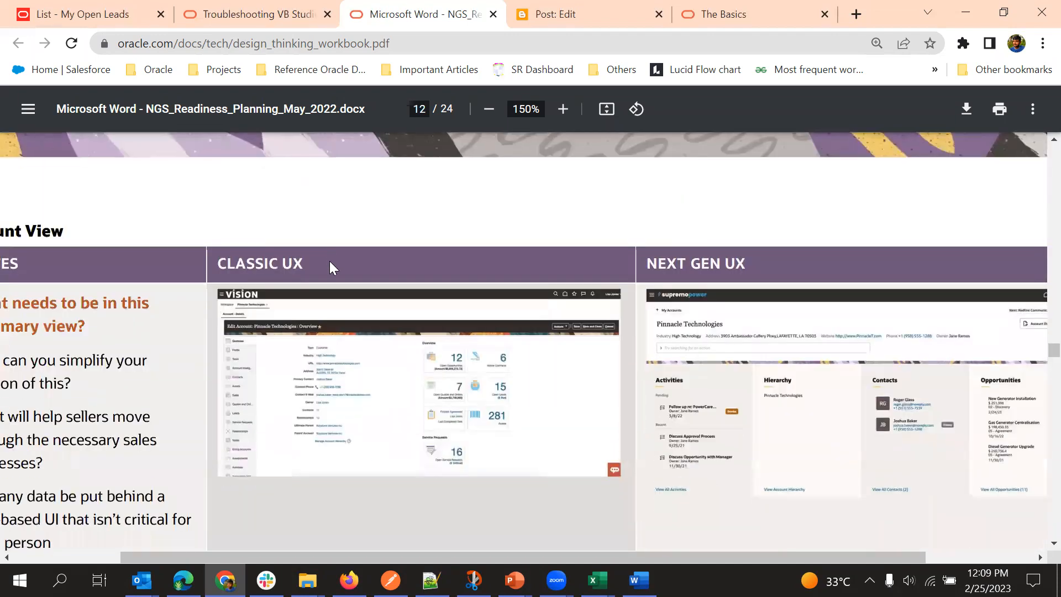
scroll(329, 266, up, 2)
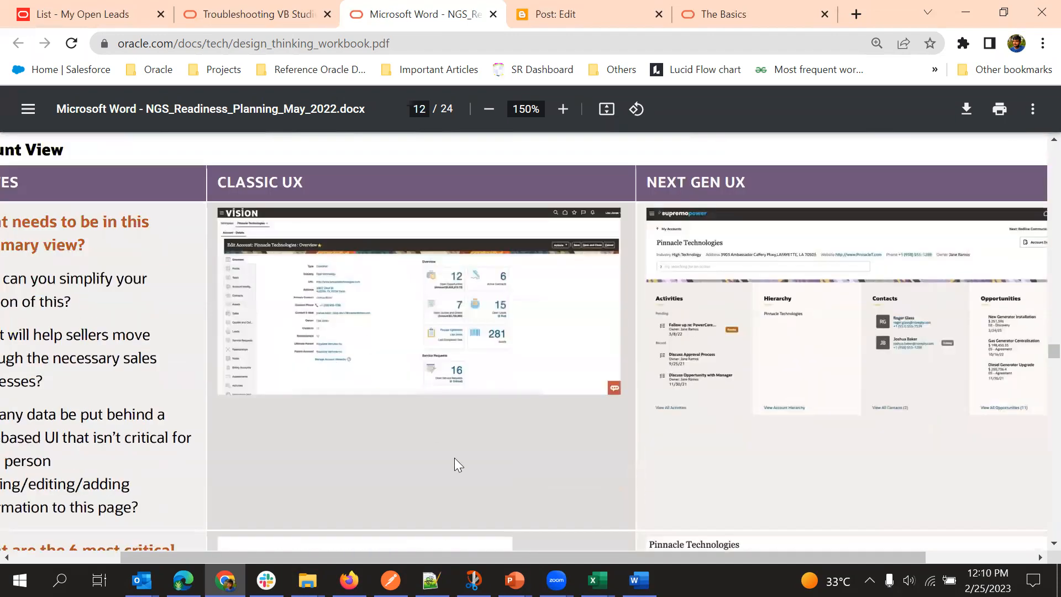
scroll(96, 542, left, 4)
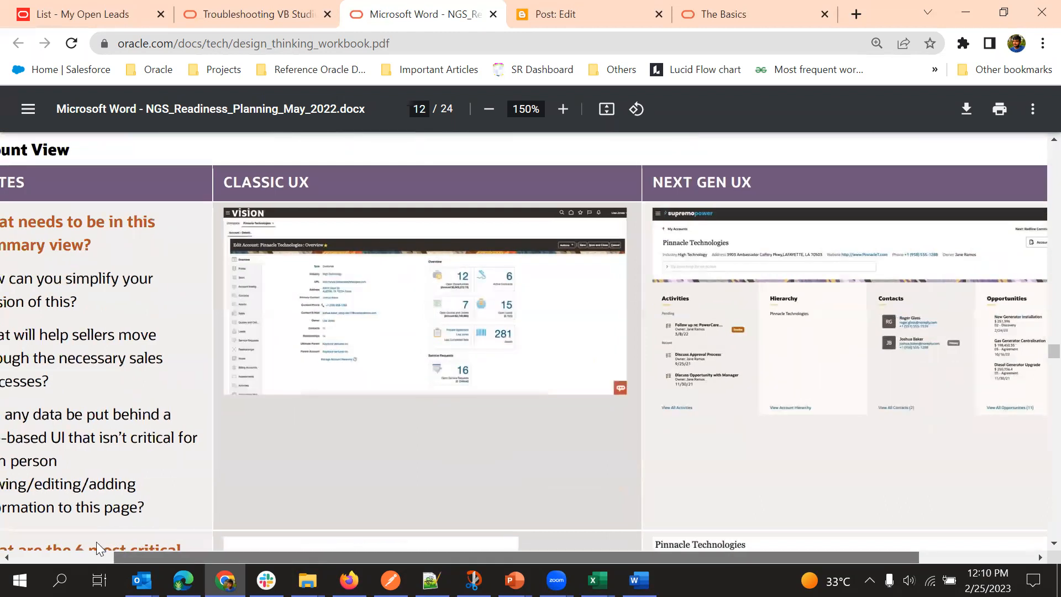
scroll(100, 553, right, 3)
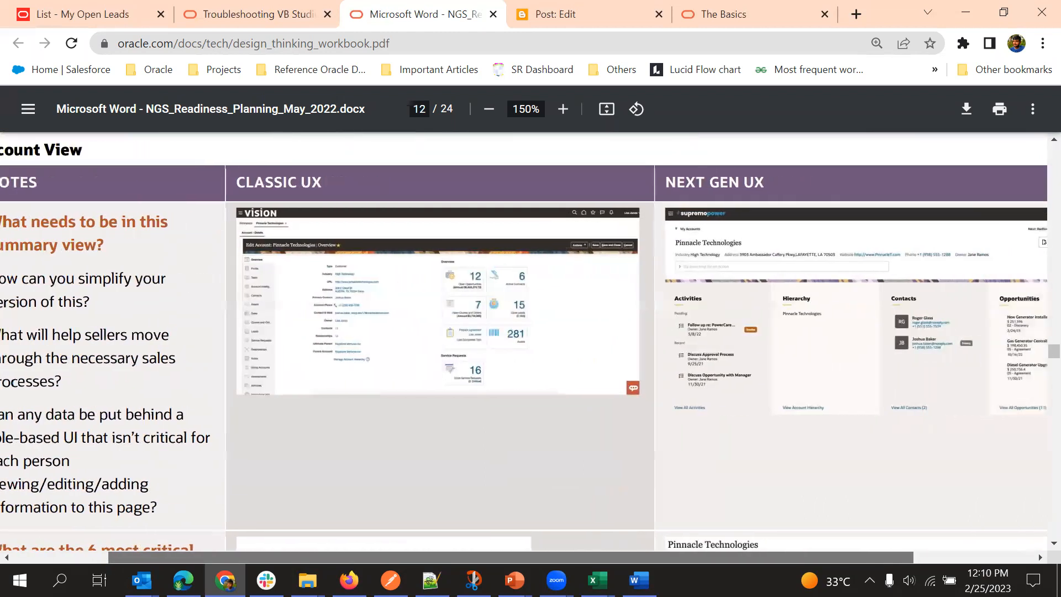
scroll(195, 330, right, 1)
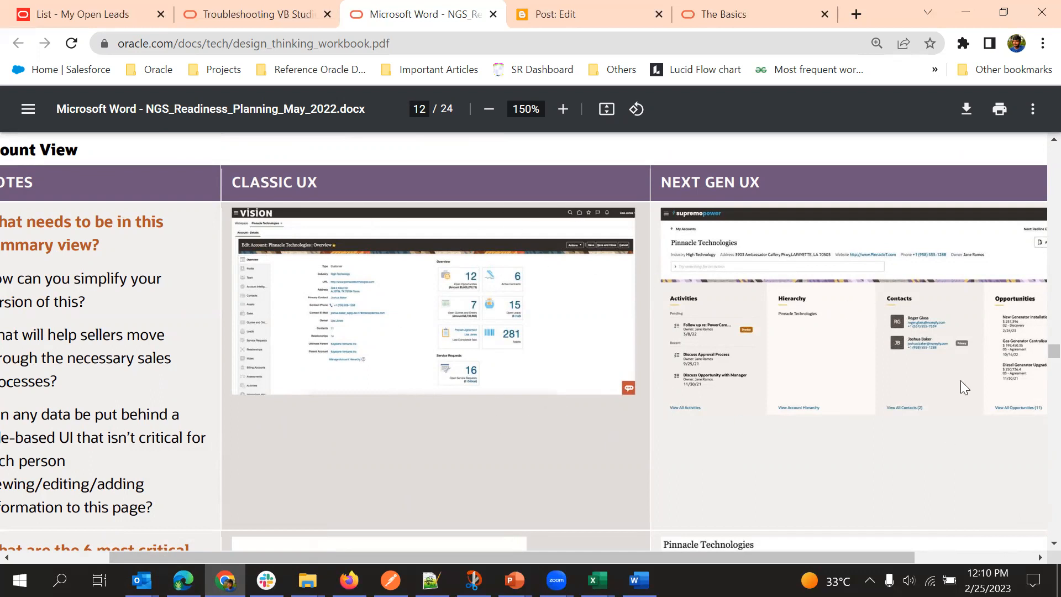
click(1039, 558)
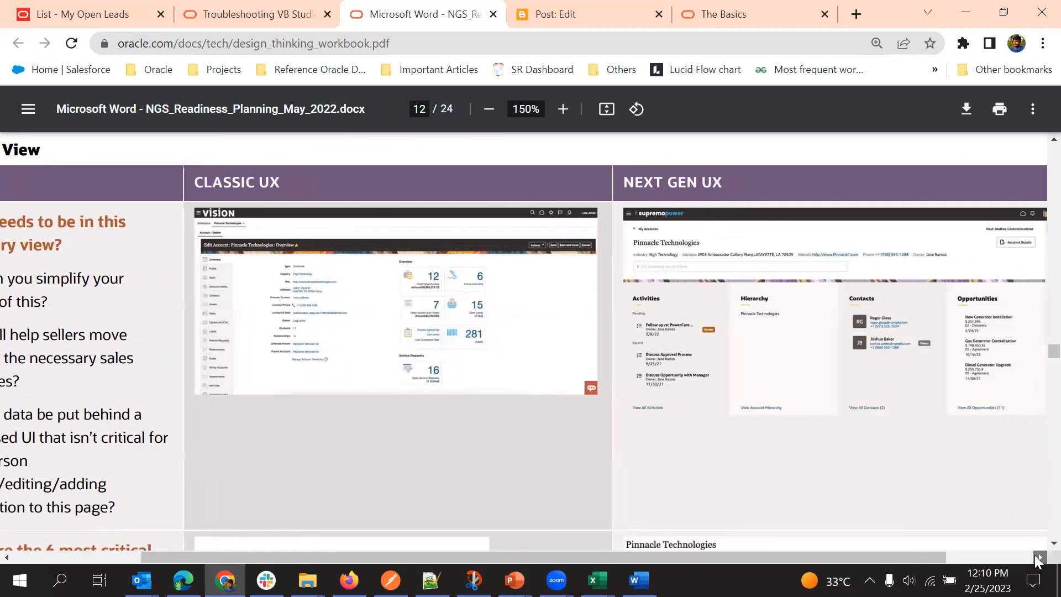
click(1040, 558)
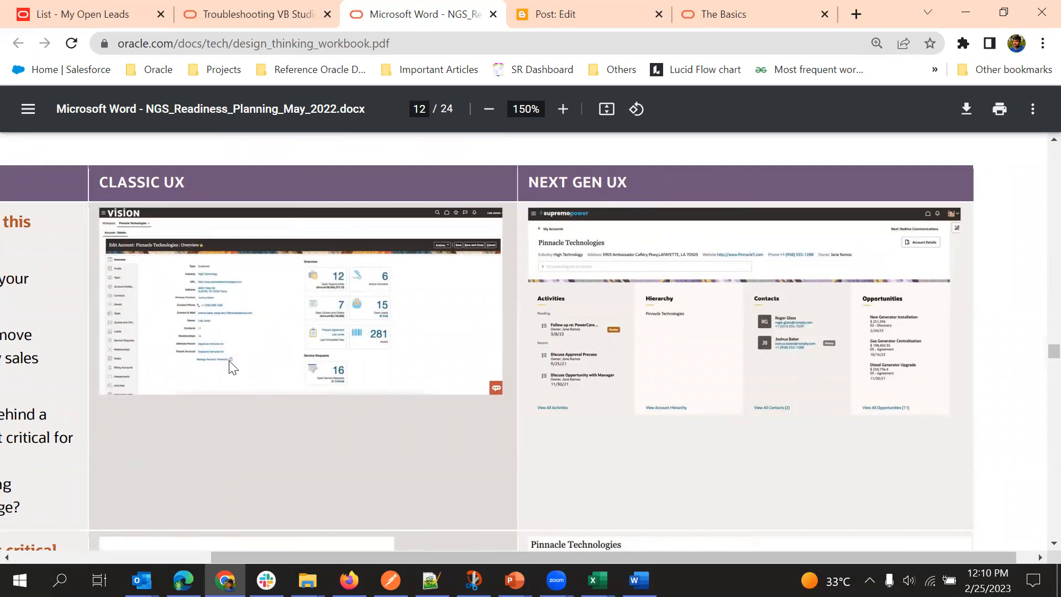
scroll(230, 365, down, 7)
scroll(248, 354, up, 7)
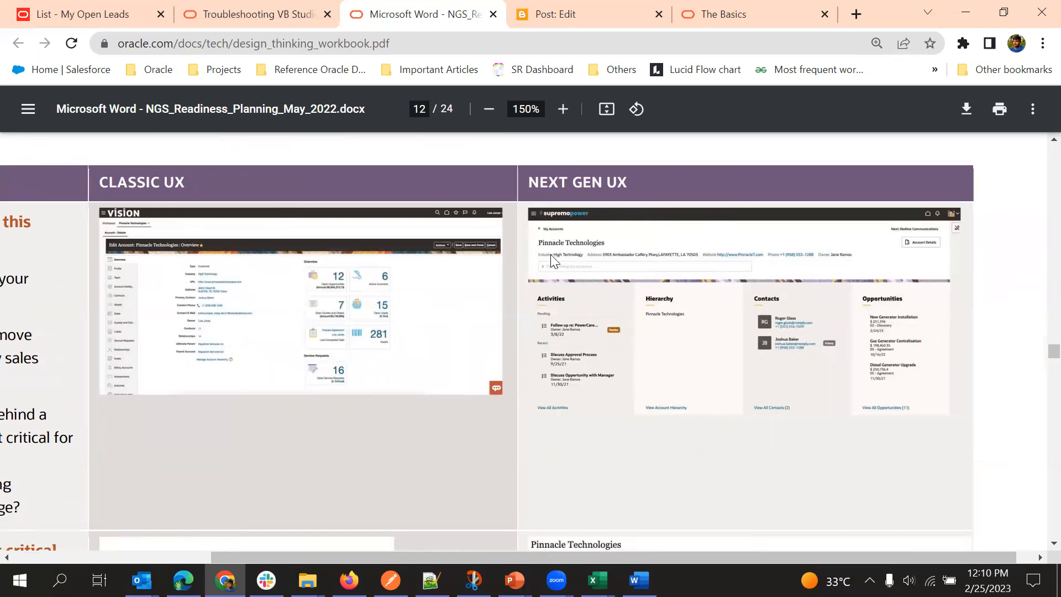
Compare the Classic UX and Next Gen UX account summary and critical overview fields on page 12.
scroll(609, 278, down, 6)
scroll(588, 306, up, 2)
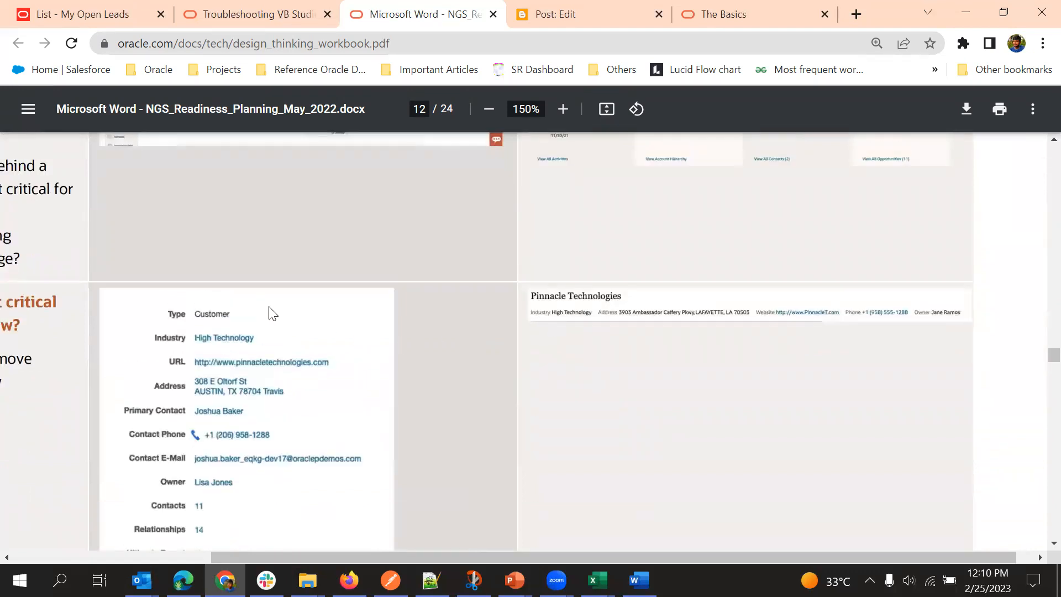
scroll(630, 357, up, 6)
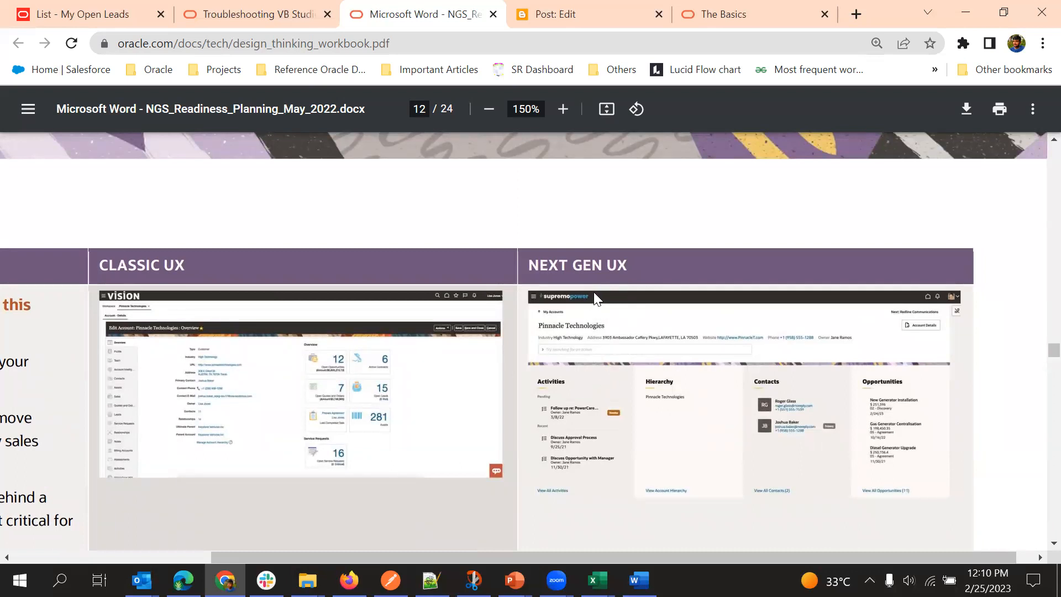
scroll(719, 303, down, 2)
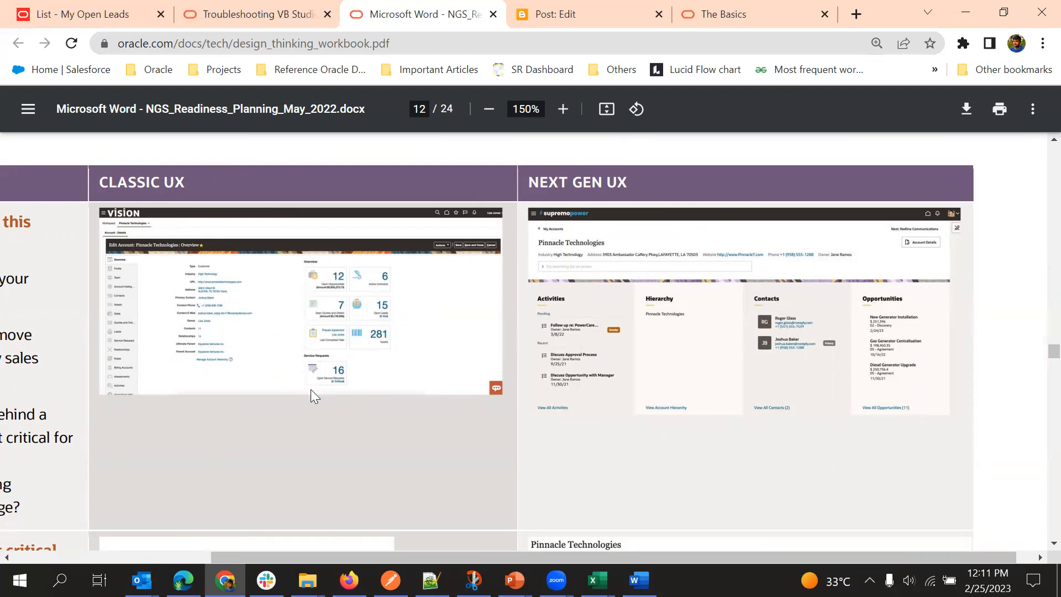
Compare the overview panels and related-view lists of the Classic UX and Next Gen UX on page 13.
scroll(409, 308, down, 5)
scroll(409, 308, down, 10)
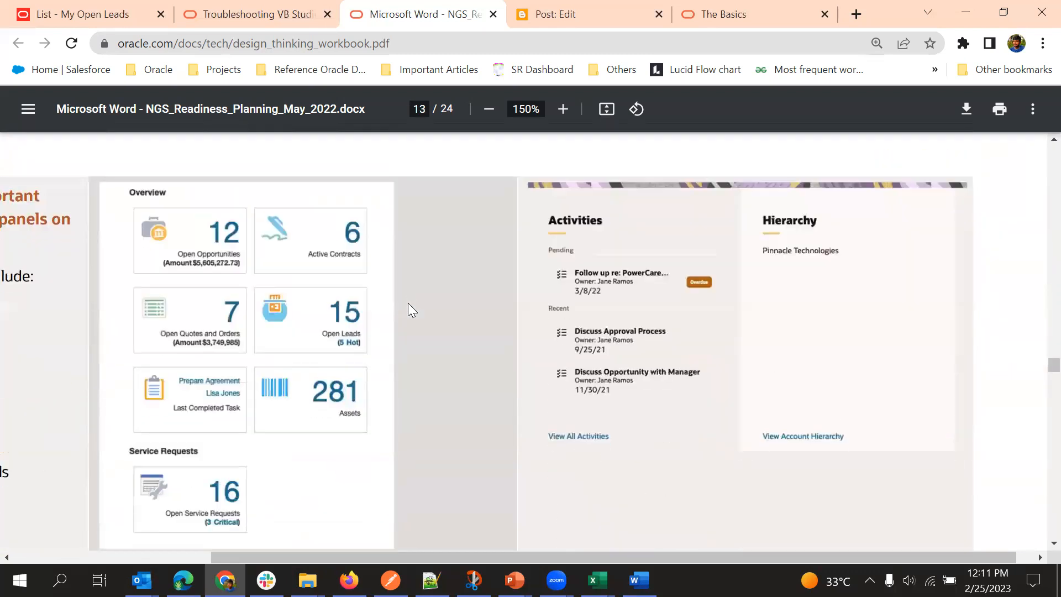
scroll(277, 238, up, 1)
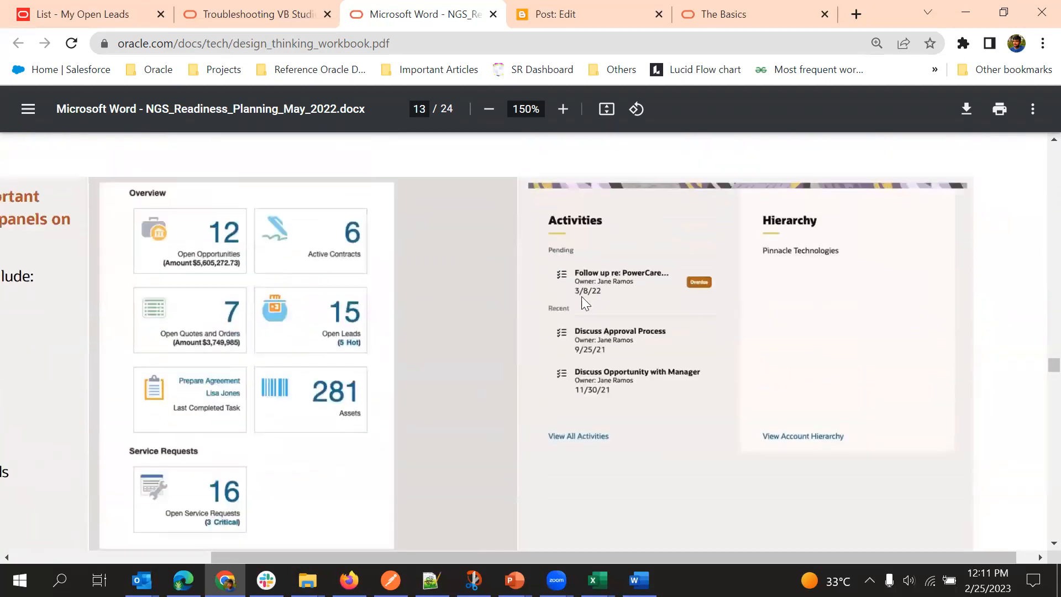
scroll(444, 319, down, 8)
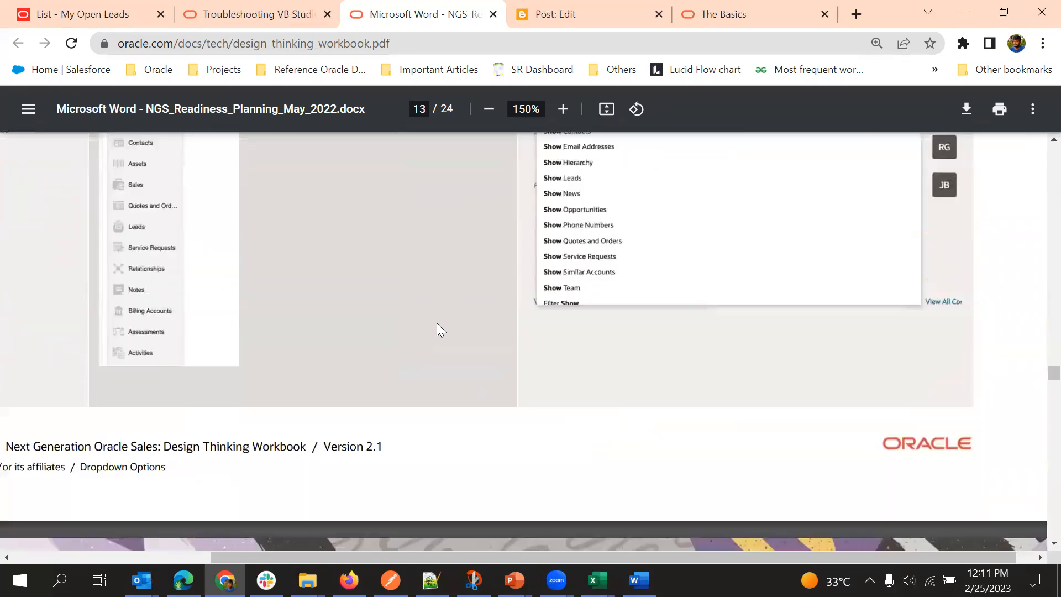
scroll(442, 301, up, 1)
scroll(441, 301, up, 1)
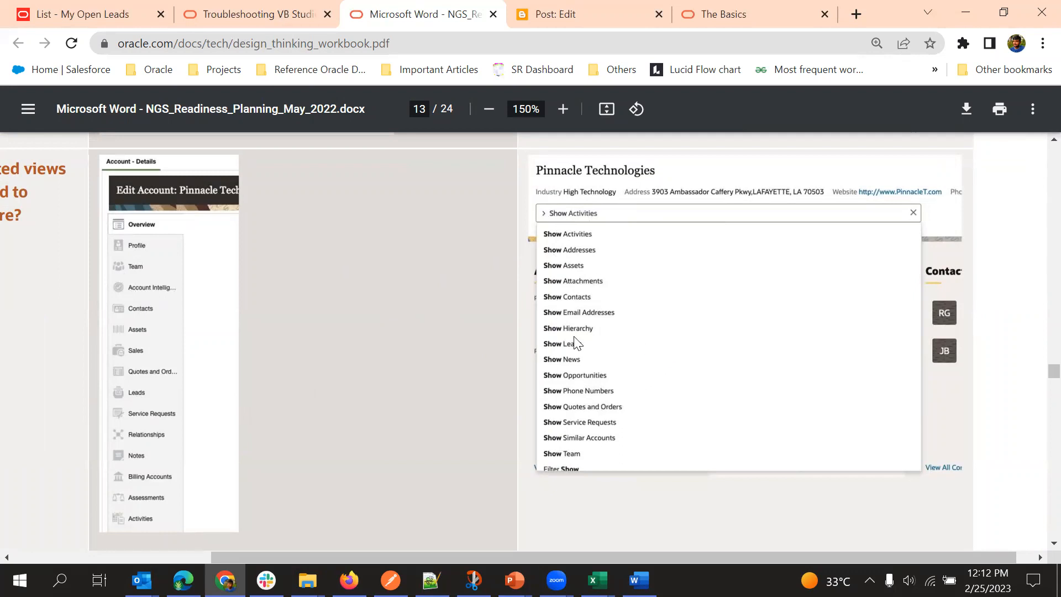
scroll(583, 350, down, 1)
Compare the account actions and the Contacts sub-page between Classic UX and Next Gen UX on page 14.
scroll(583, 350, down, 5)
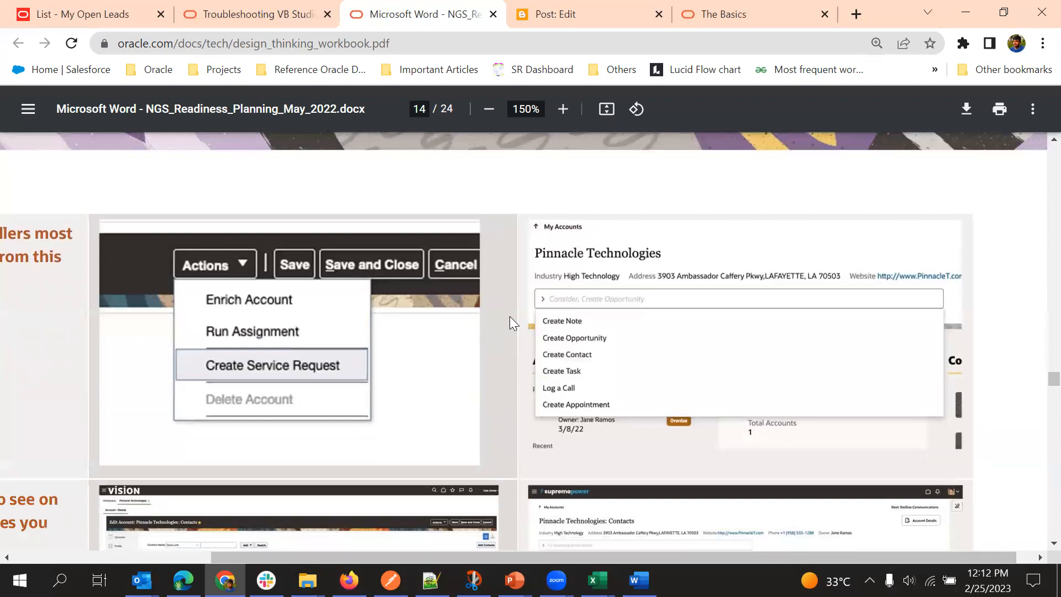
scroll(497, 321, down, 1)
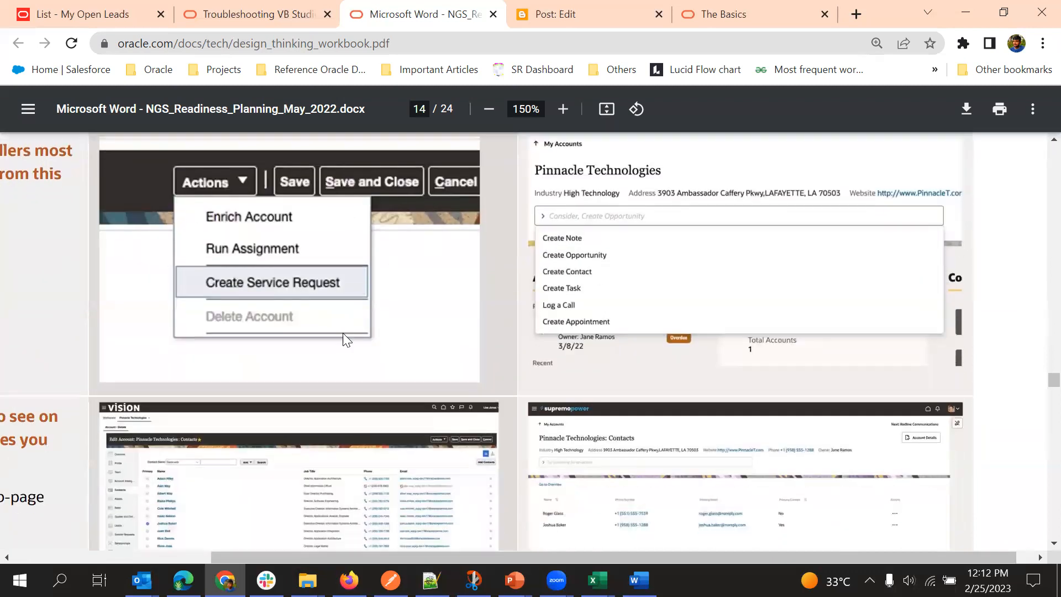
scroll(389, 326, up, 1)
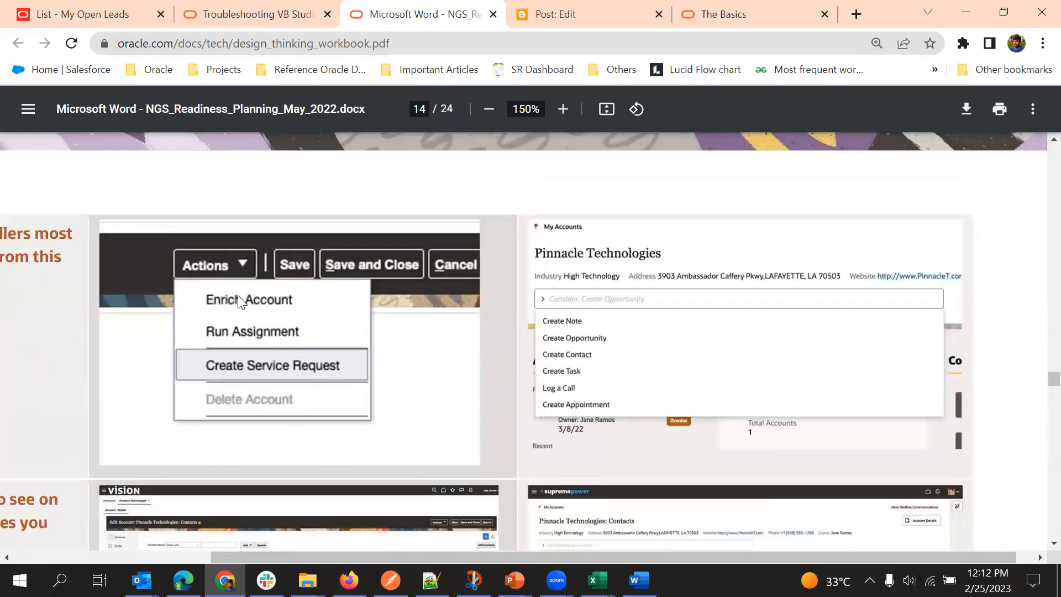
scroll(375, 356, down, 2)
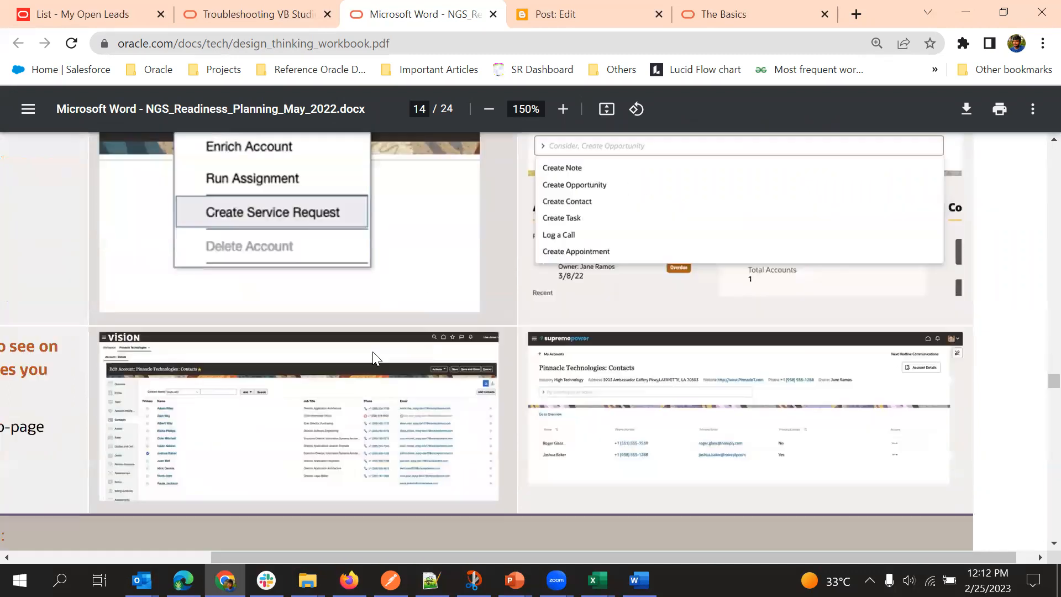
scroll(285, 244, up, 1)
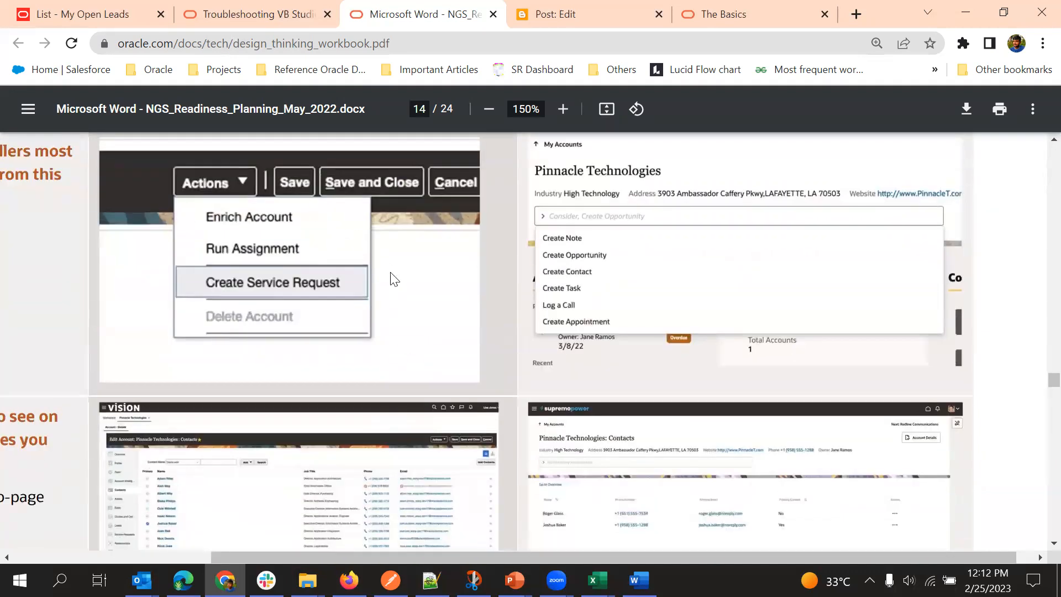
scroll(394, 277, down, 3)
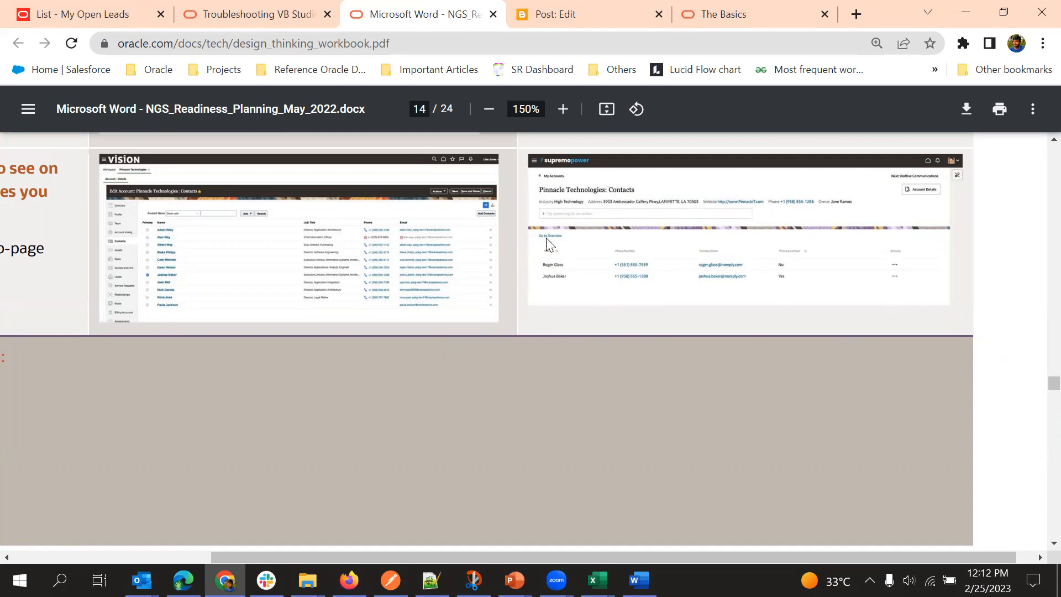
Review the account comparison again from the page 12 summary through to the Contacts sub-page on page 14.
scroll(616, 298, up, 10)
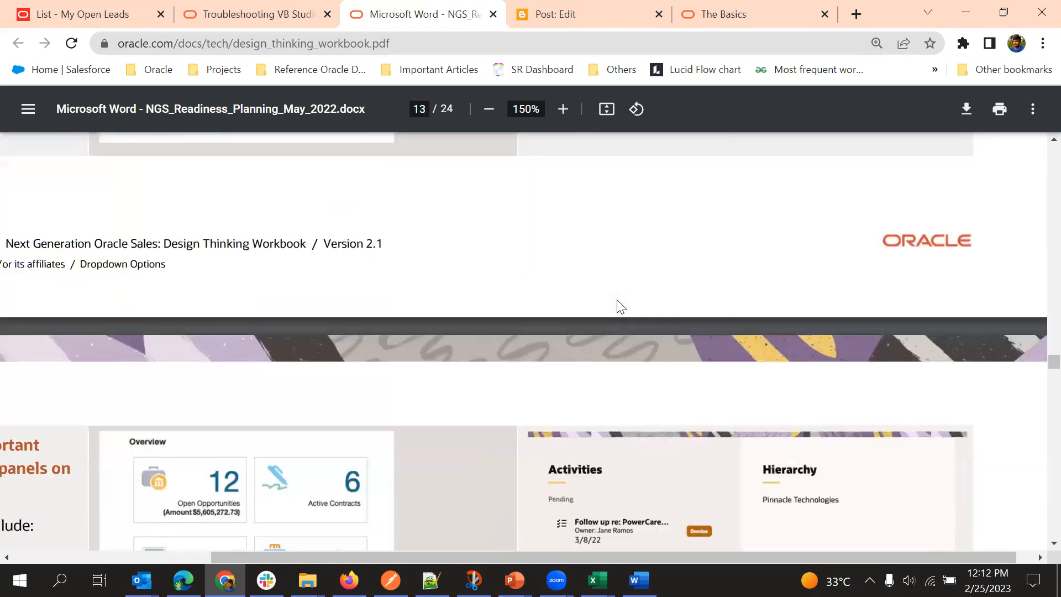
scroll(617, 300, up, 10)
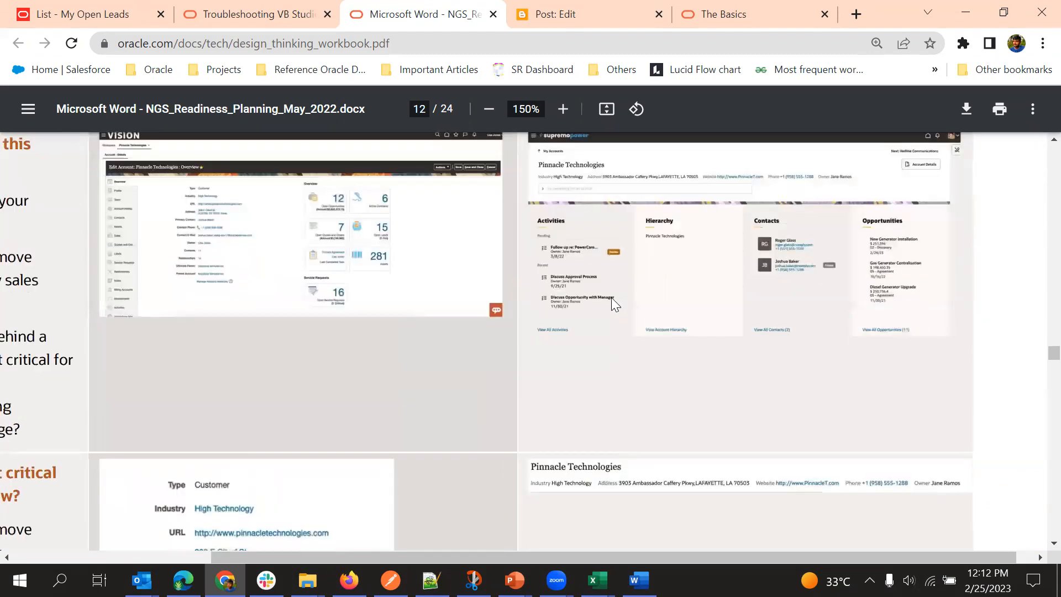
scroll(552, 251, down, 2)
scroll(569, 255, down, 10)
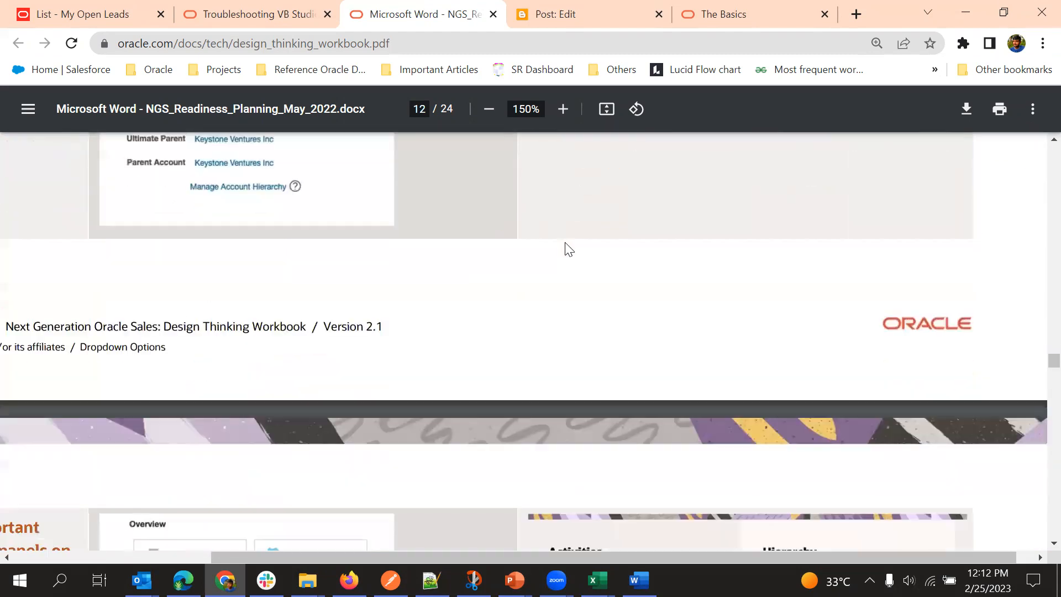
scroll(580, 269, down, 10)
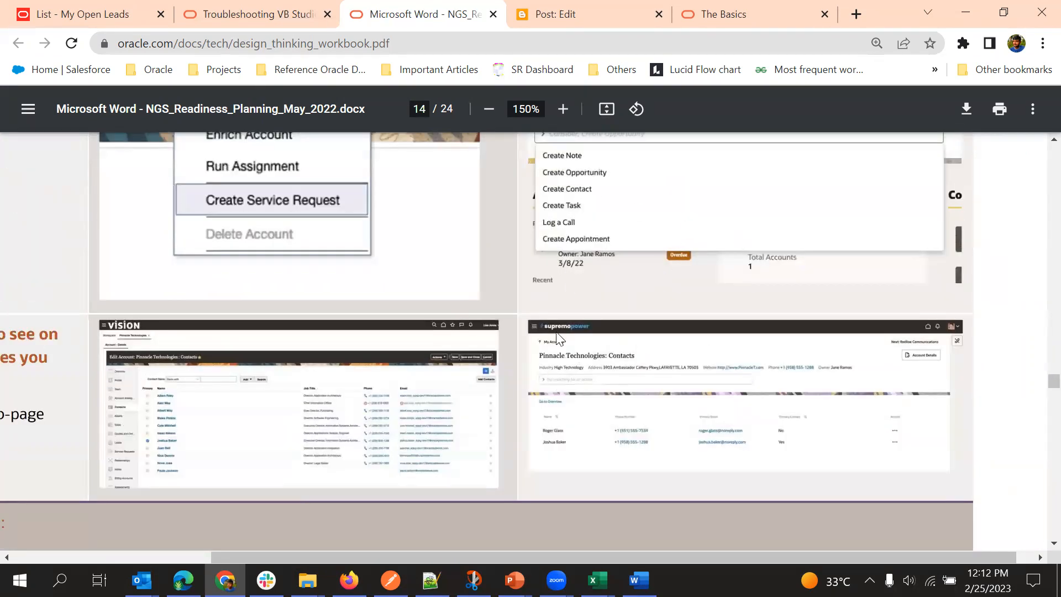
Examine the Lead Views comparison on page 15, including its notes on the summary view and most critical fields.
scroll(581, 321, down, 3)
scroll(574, 328, down, 8)
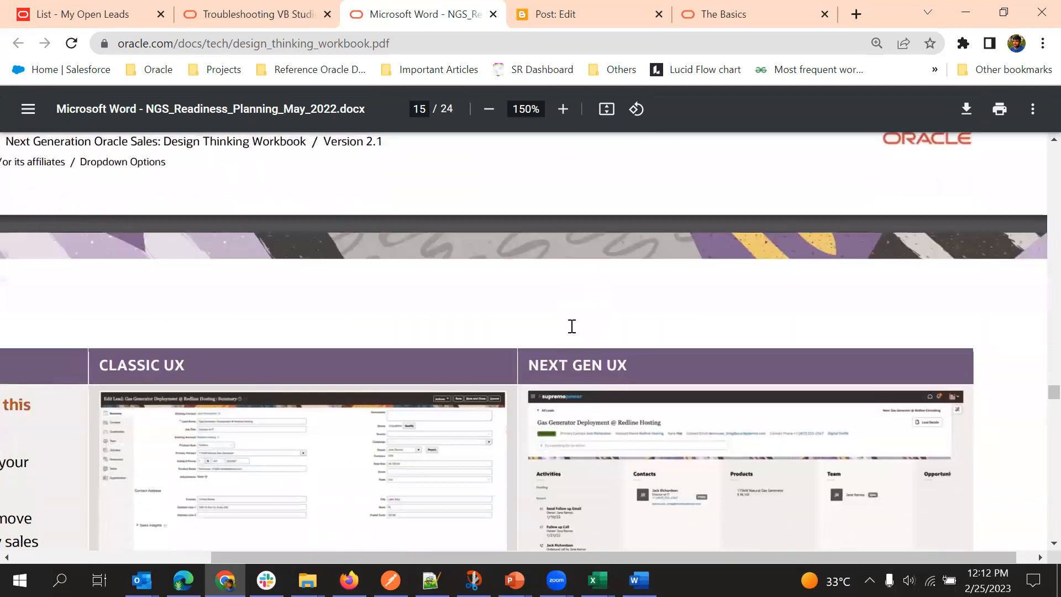
scroll(571, 326, down, 2)
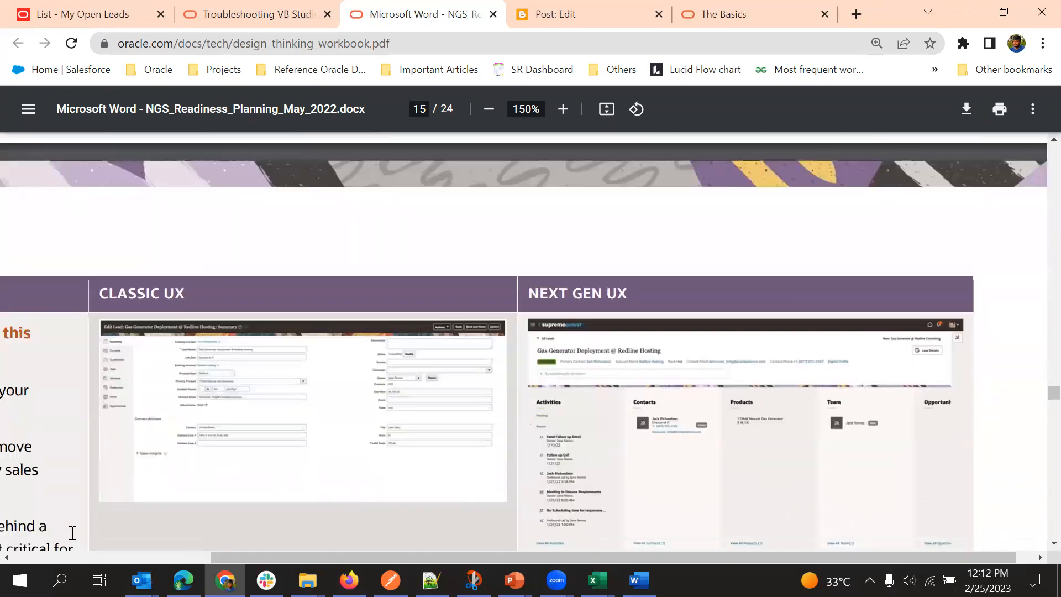
scroll(12, 558, left, 4)
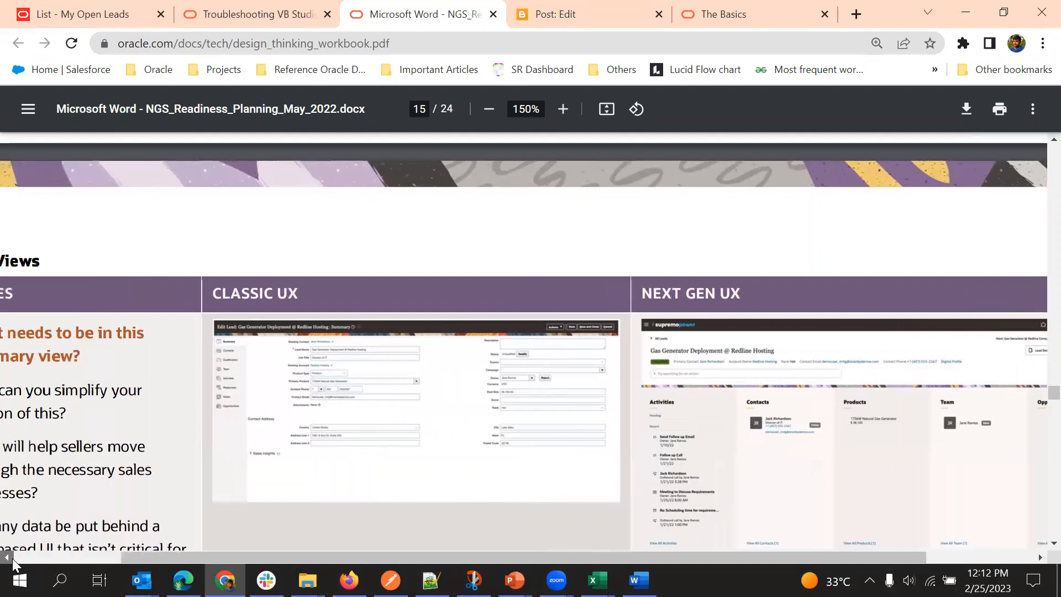
scroll(514, 480, down, 3)
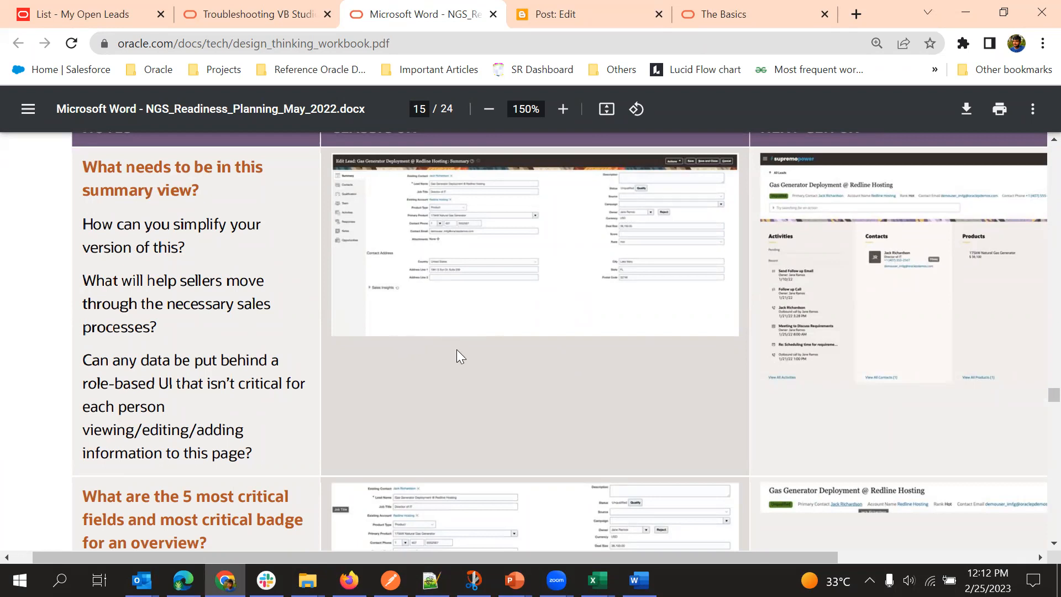
scroll(534, 334, up, 2)
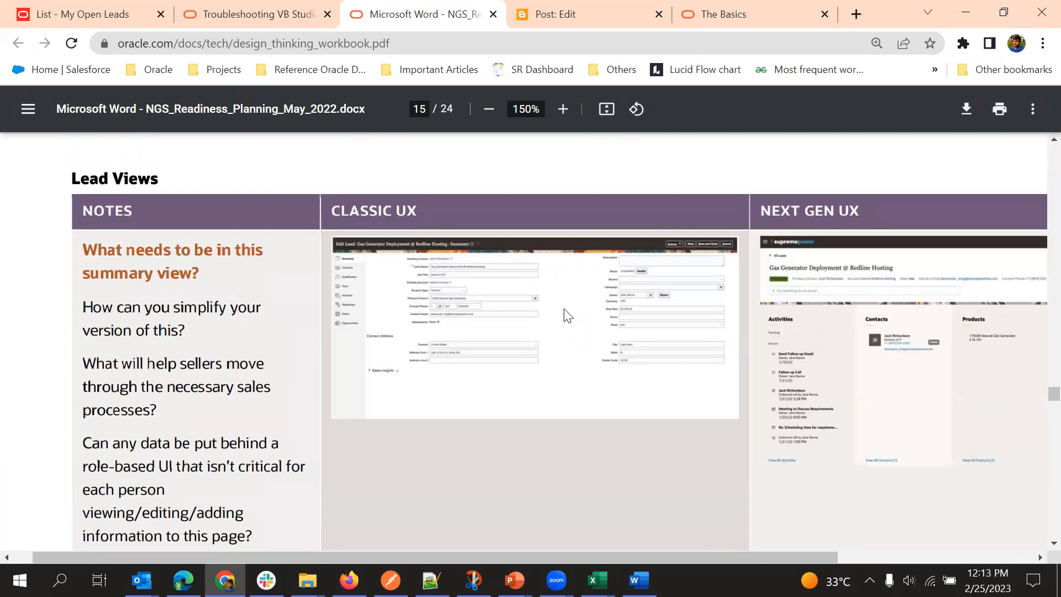
scroll(564, 309, down, 10)
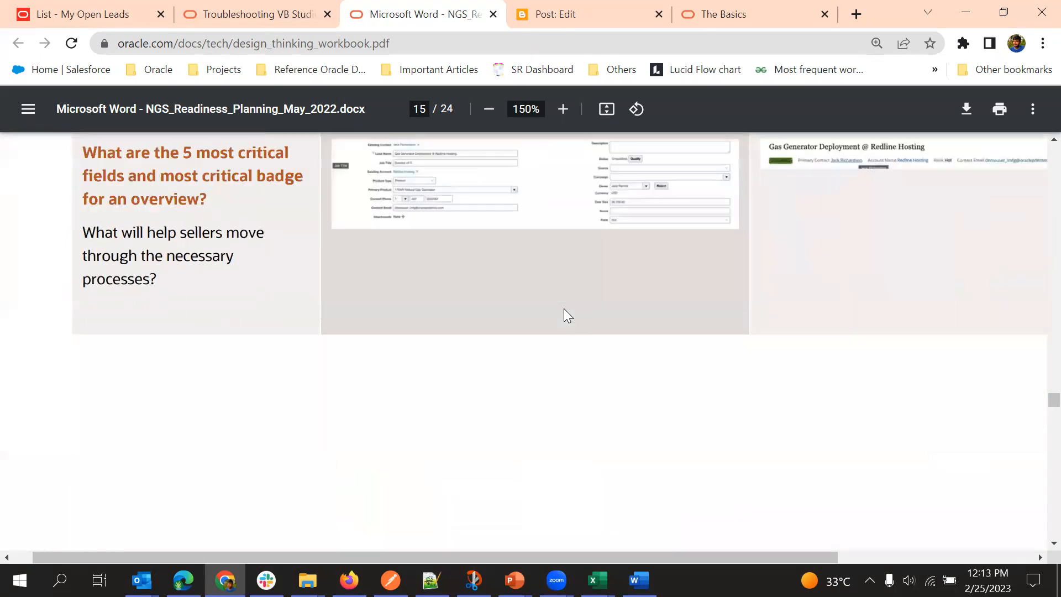
scroll(611, 363, up, 3)
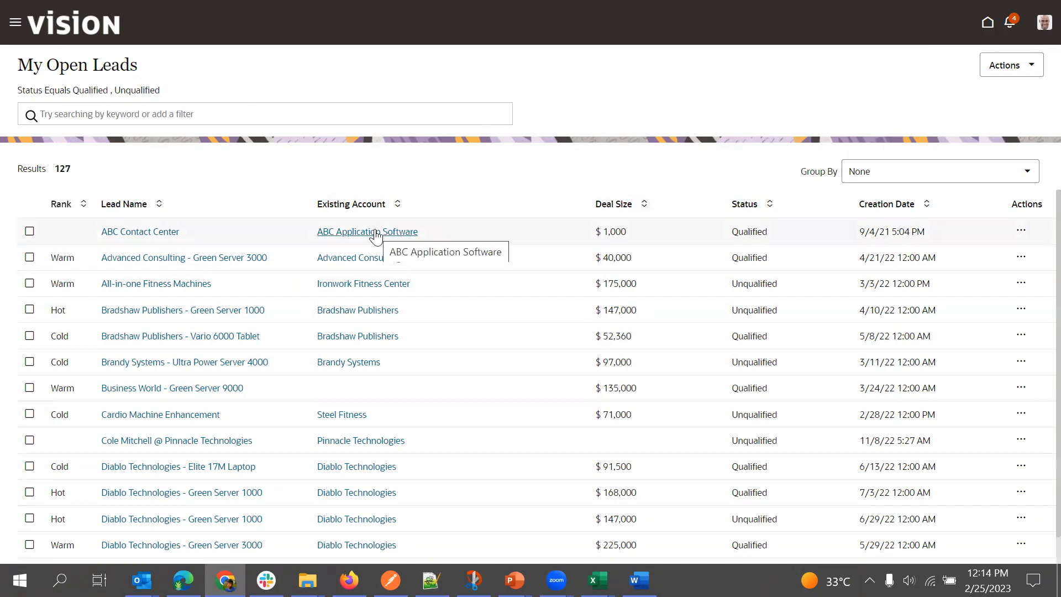
Locate the Visual Builder entry in the application's Configuration group without leaving My Open Leads.
click(13, 24)
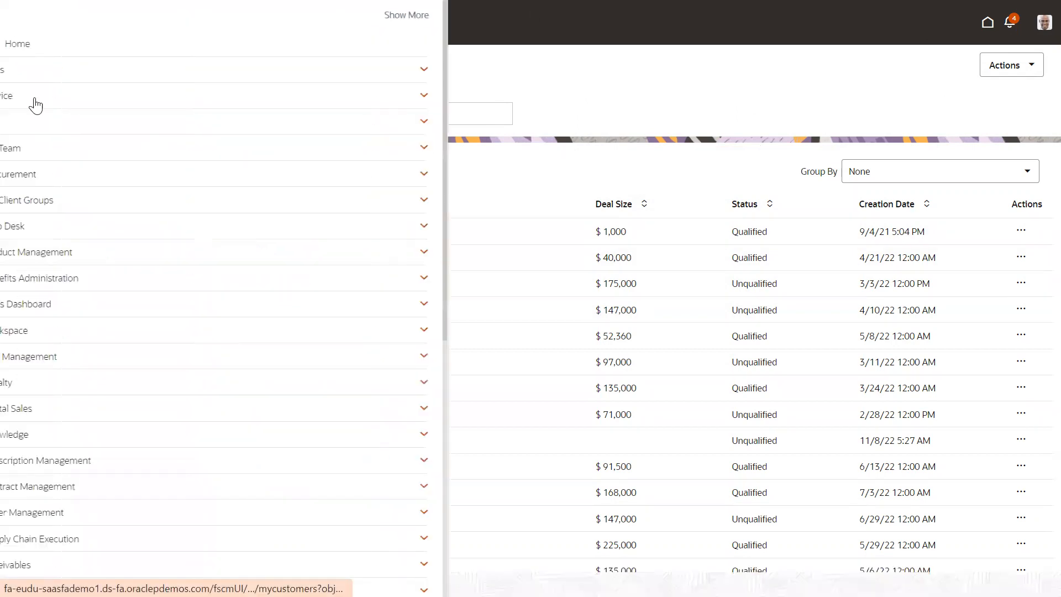
scroll(72, 235, down, 8)
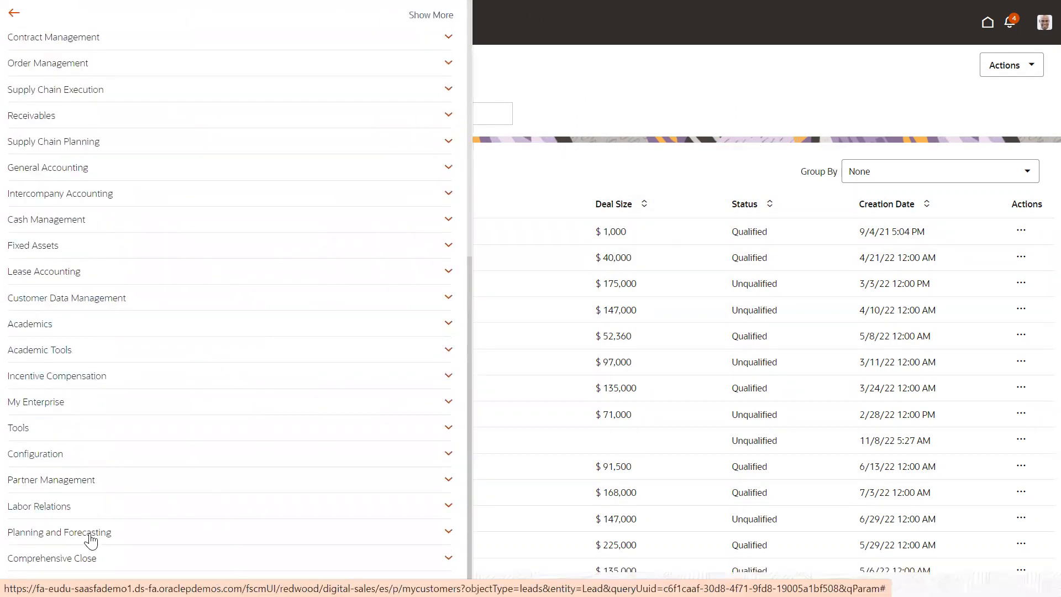
click(67, 458)
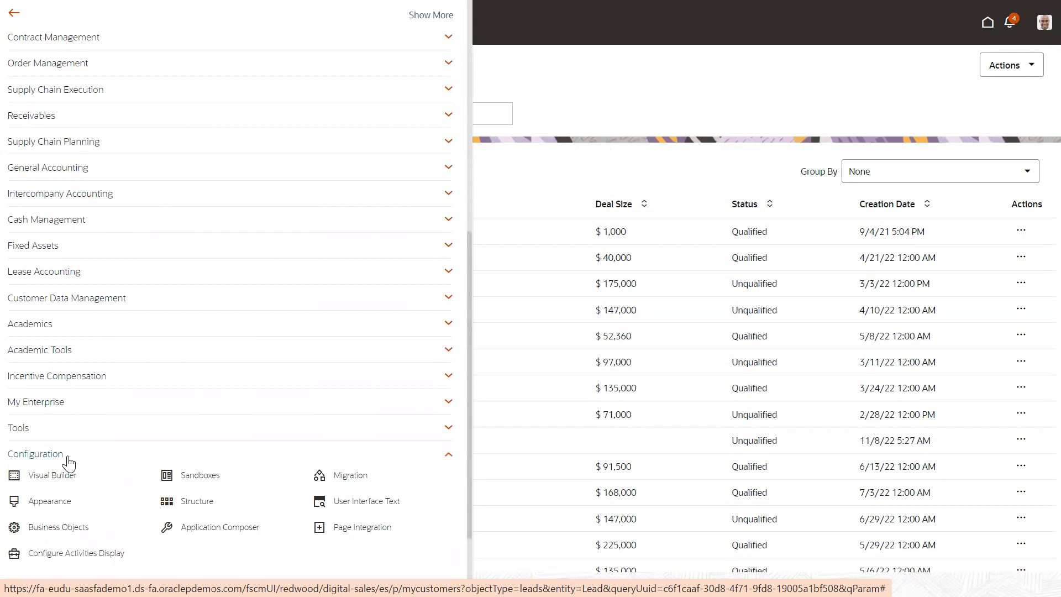
scroll(69, 463, down, 2)
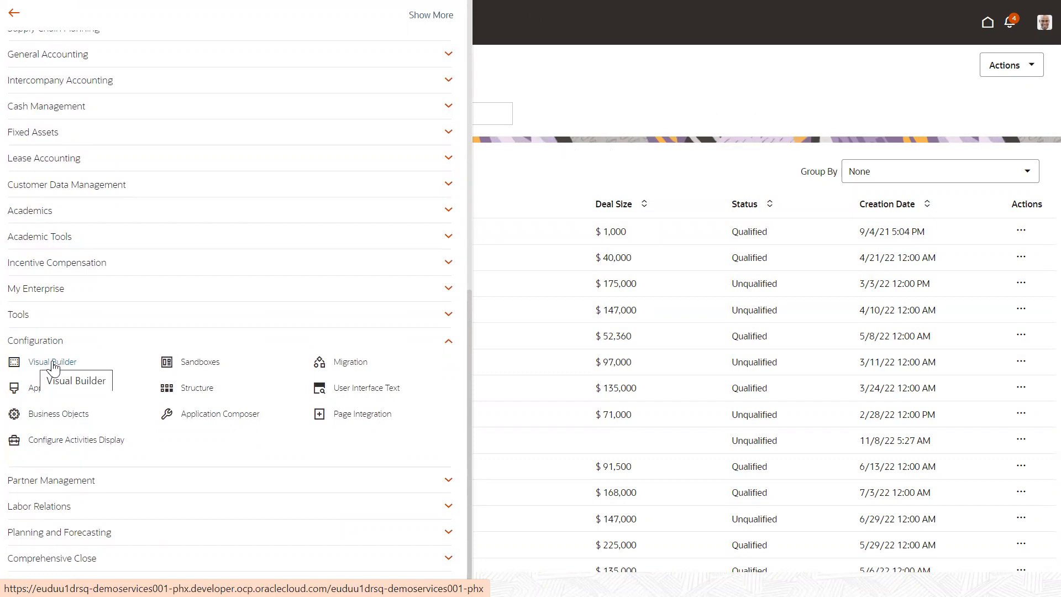
click(586, 114)
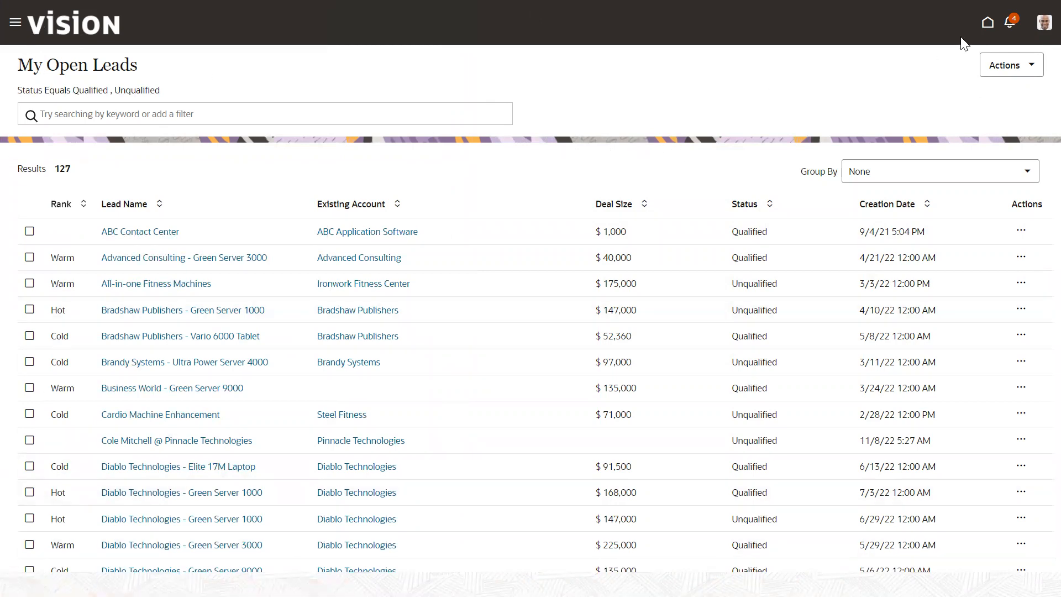
Check the Settings and Actions options for Edit Page in Visual Builder on the My Open Leads page.
click(1043, 26)
click(890, 41)
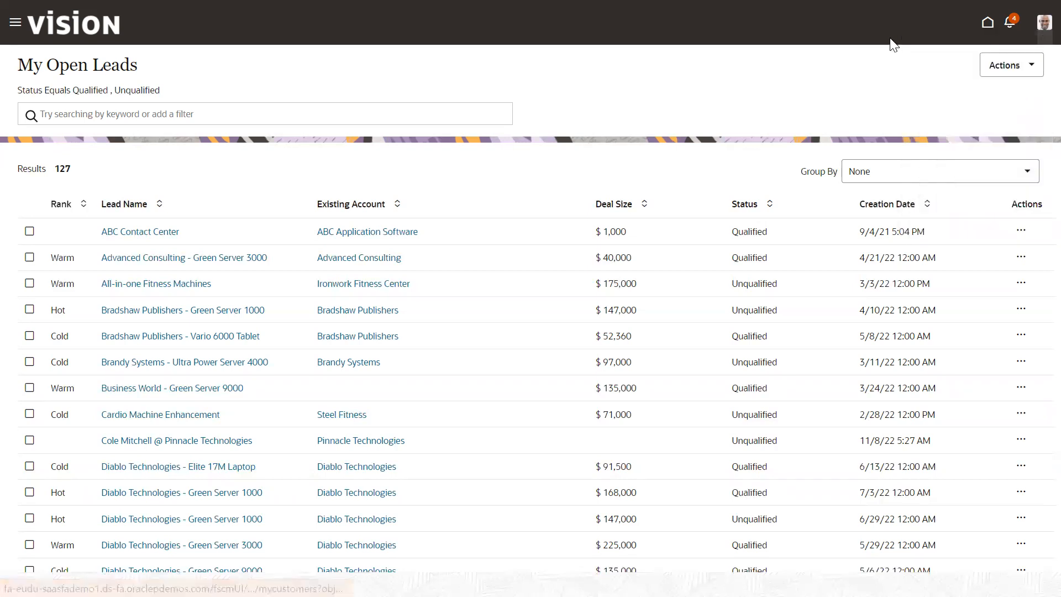
click(1042, 27)
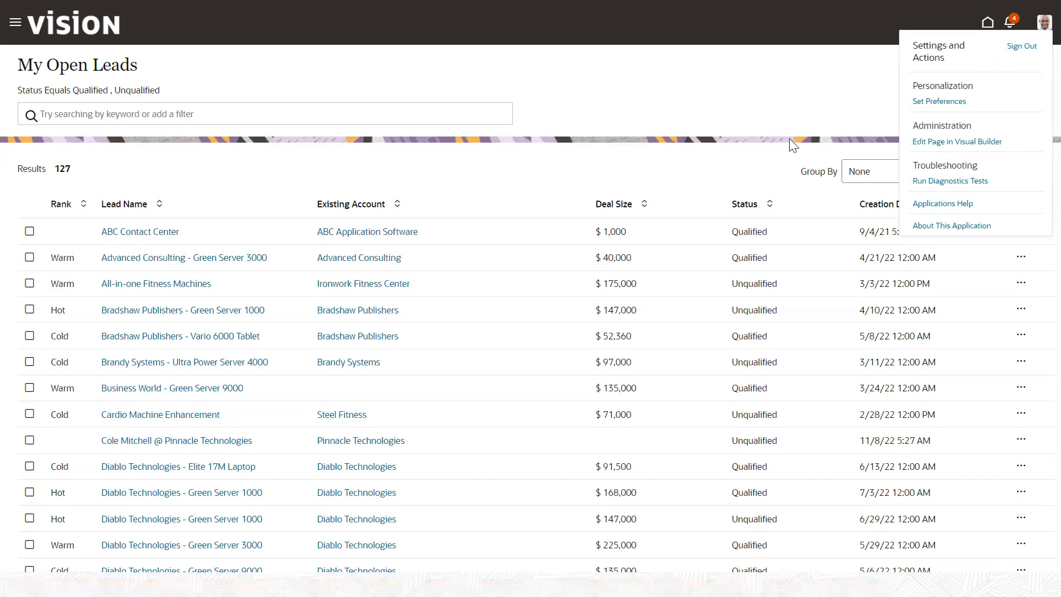
click(822, 108)
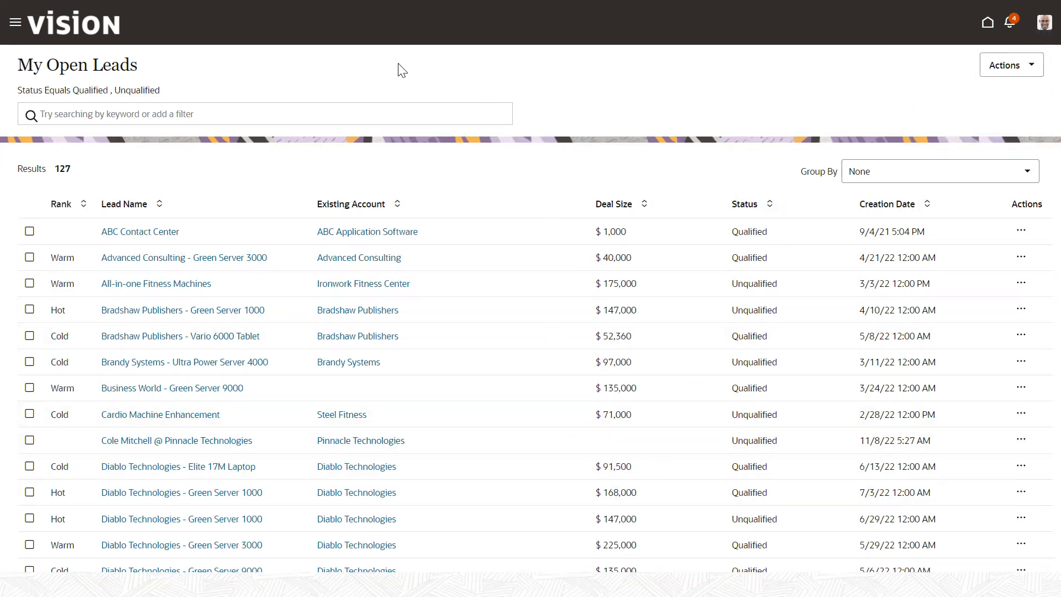
click(15, 22)
click(674, 112)
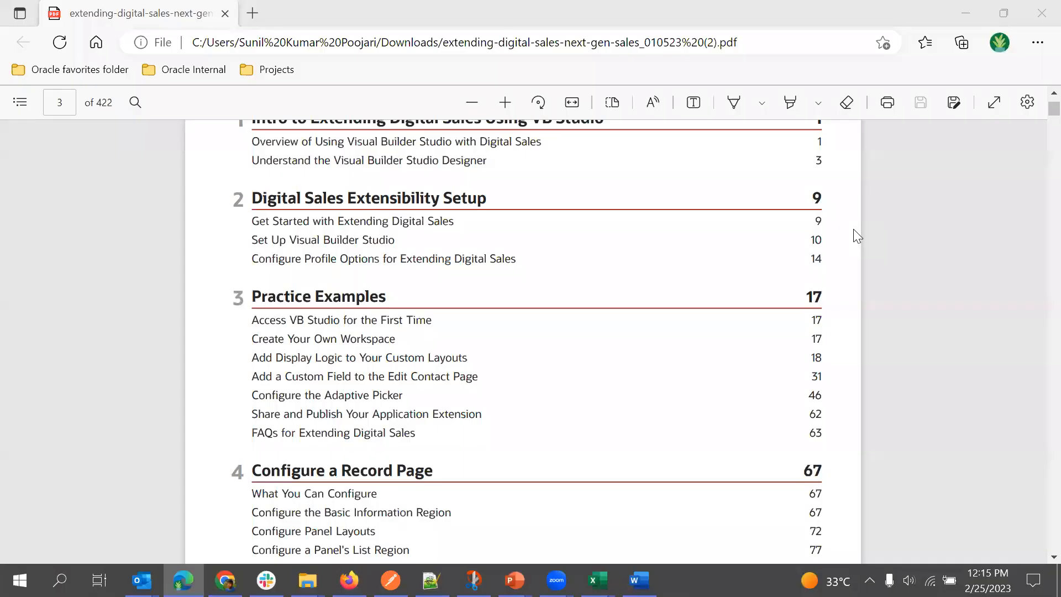
Look over the opening pages of the Extending Digital Sales (Next Gen Sales) guide, from the cover to the Contents.
scroll(549, 301, up, 5)
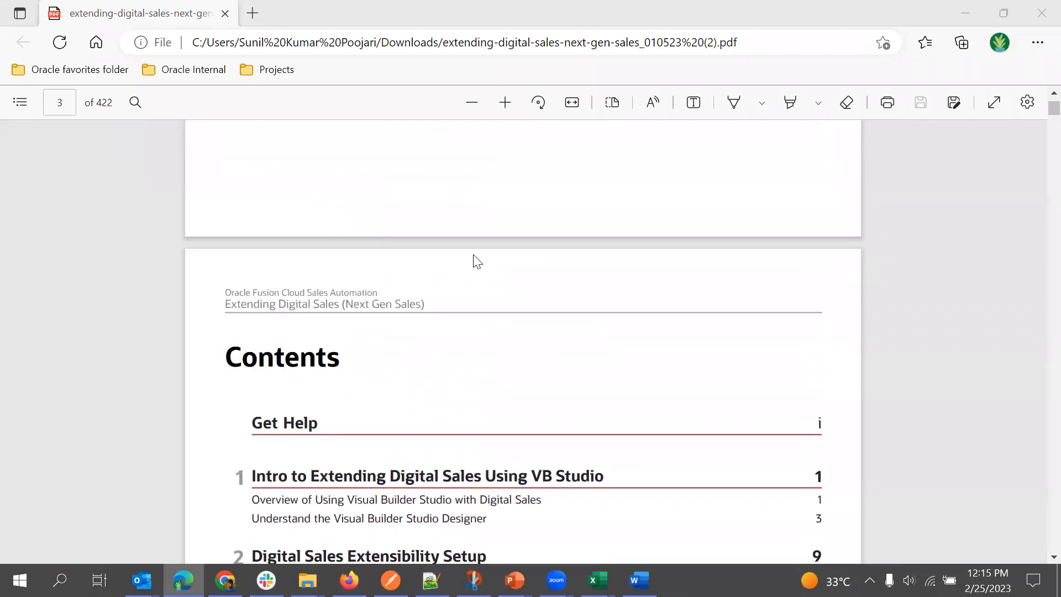
scroll(427, 232, down, 2)
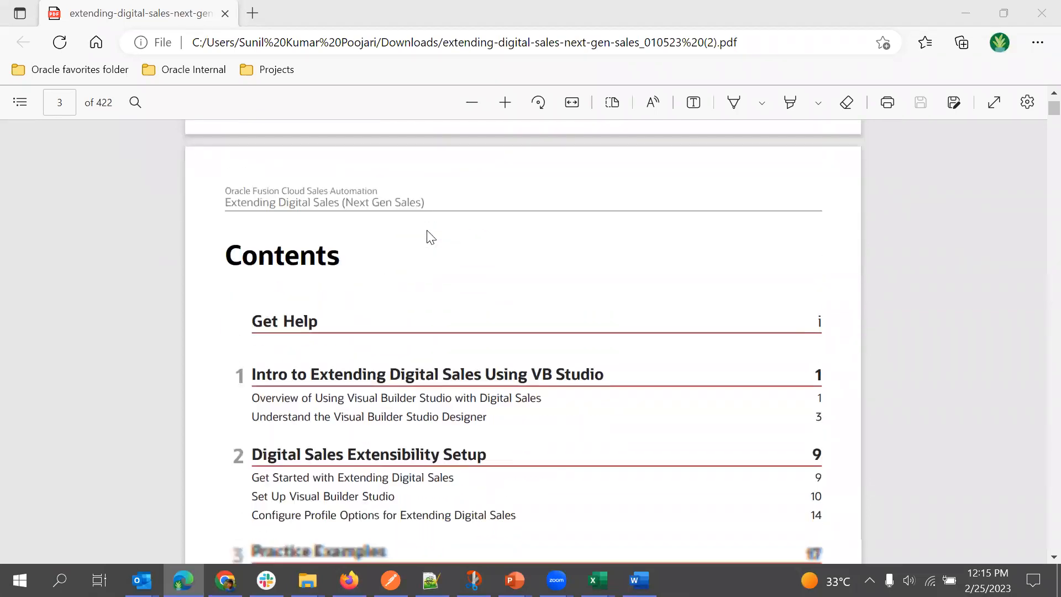
scroll(470, 257, up, 6)
scroll(491, 263, up, 5)
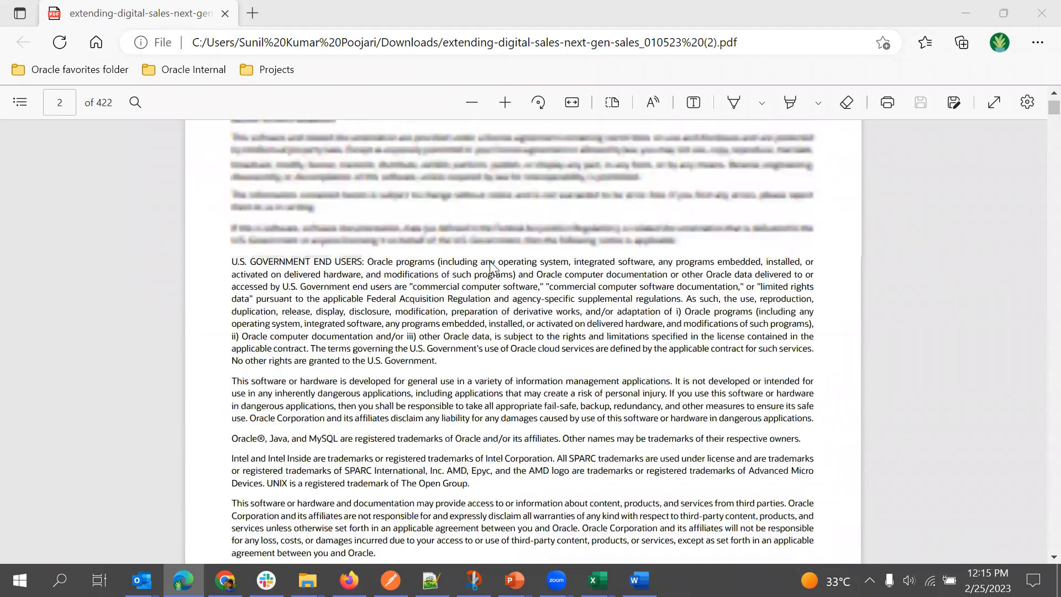
scroll(491, 266, up, 6)
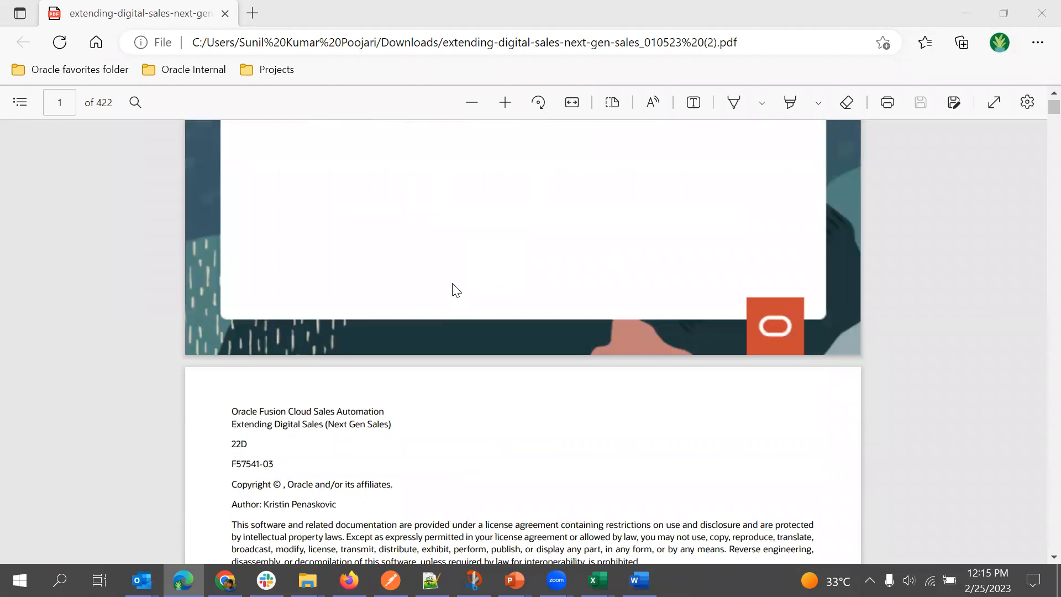
scroll(452, 283, down, 6)
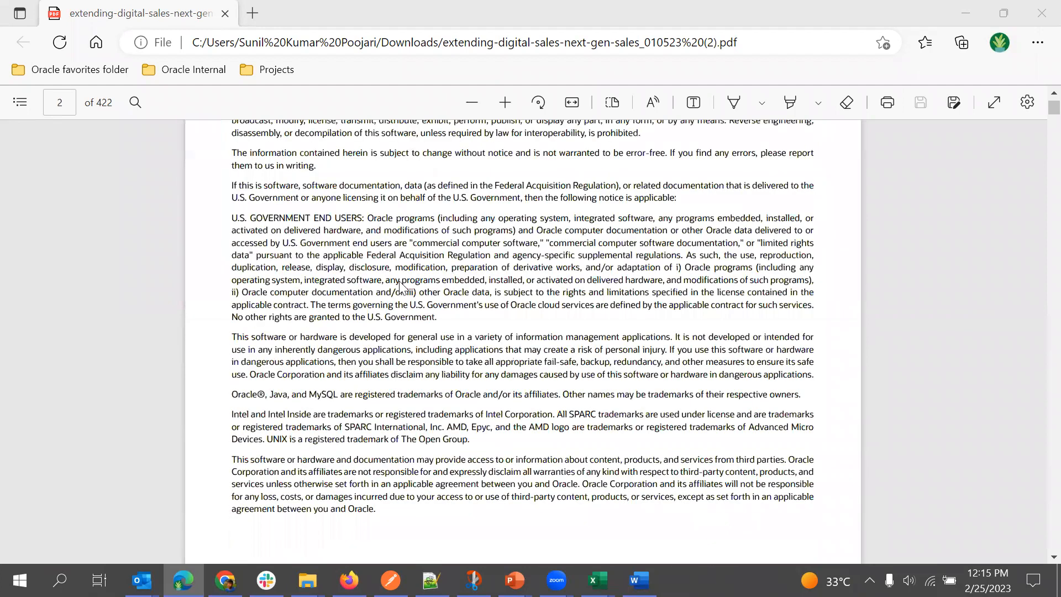
scroll(403, 290, down, 6)
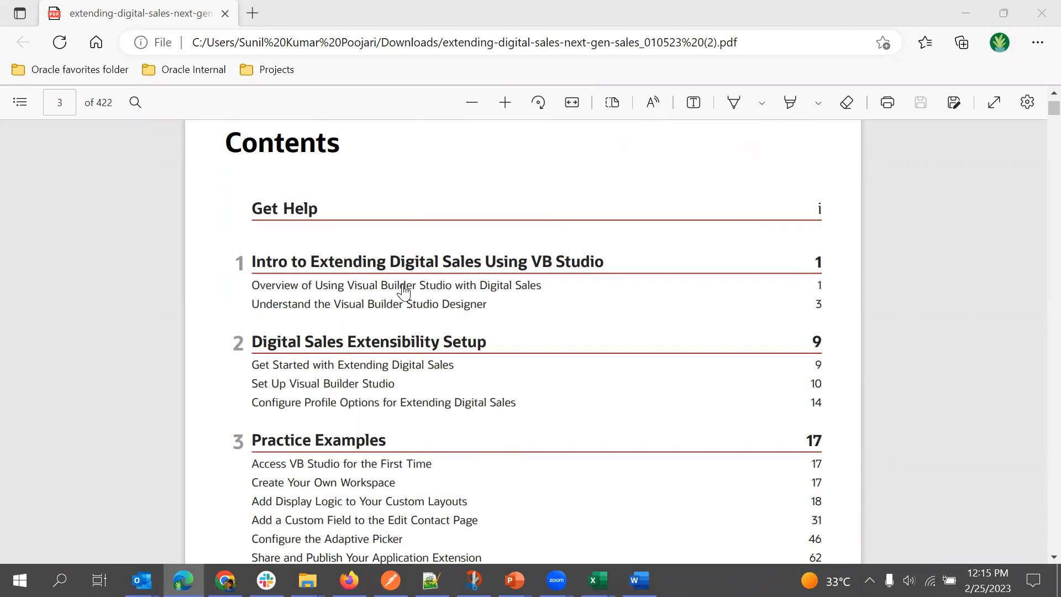
Open Overview of Using Visual Builder Studio with Digital Sales from the contents and skim it through What Comes Next.
click(404, 287)
scroll(387, 309, up, 2)
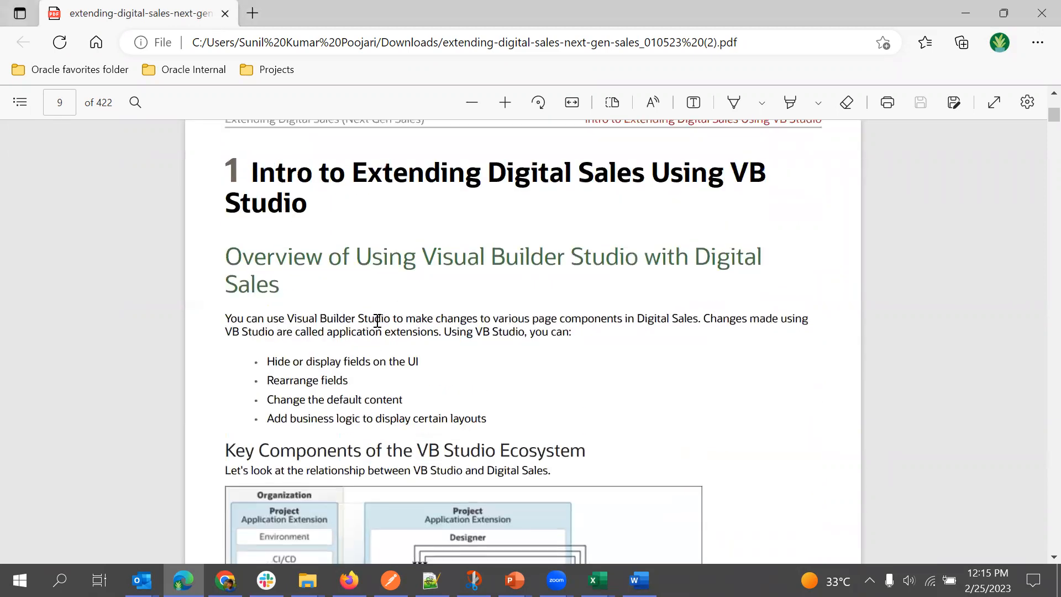
scroll(402, 240, down, 2)
scroll(402, 239, down, 10)
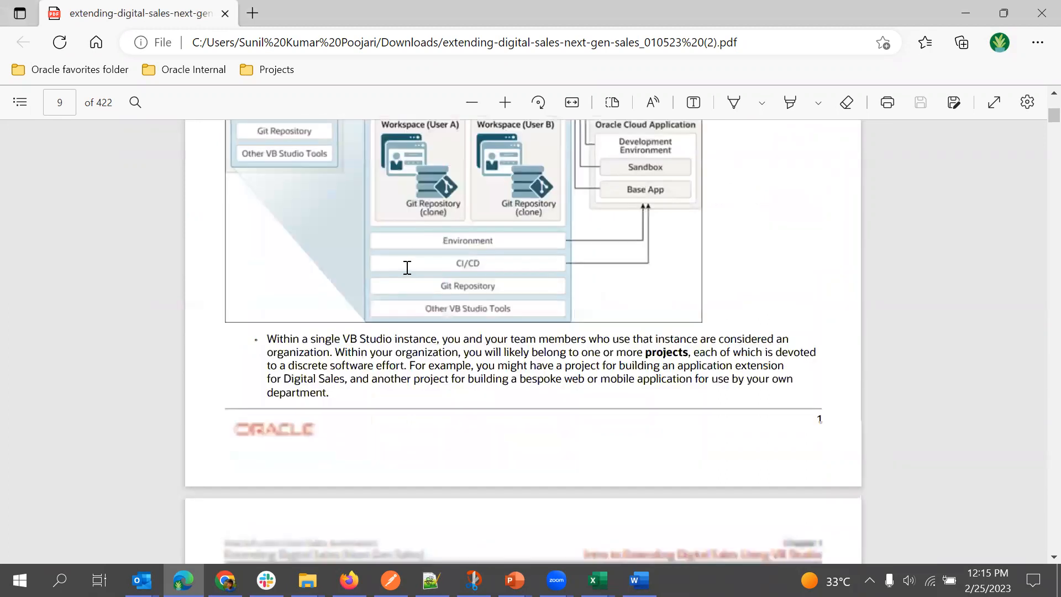
scroll(391, 270, down, 5)
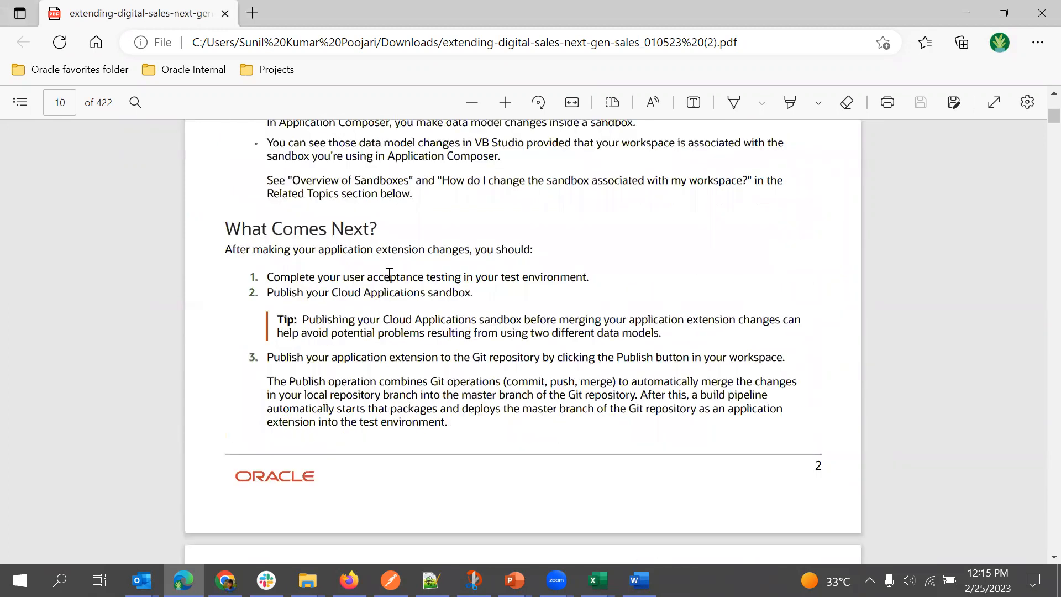
Skim the Visual Builder Studio Designer section and continue to the extensibility getting-started steps on PDF page 17.
scroll(475, 227, down, 5)
scroll(470, 233, down, 10)
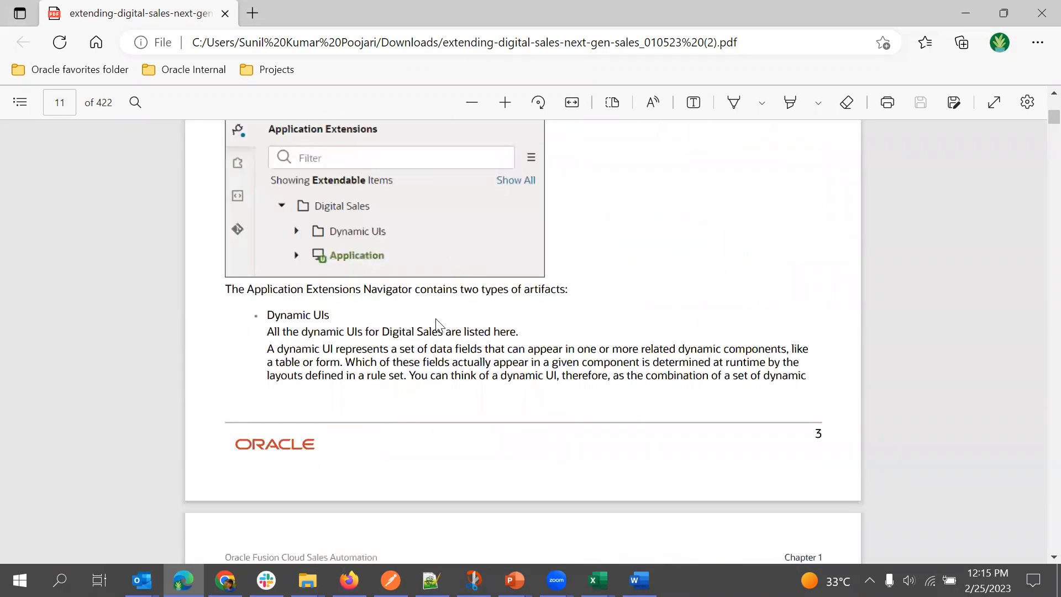
scroll(419, 331, down, 10)
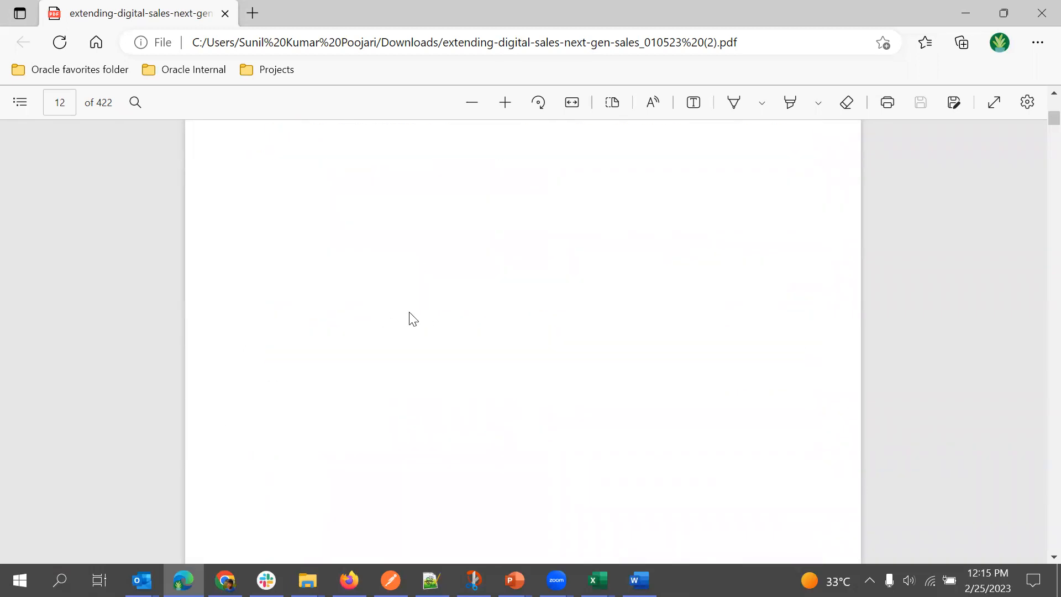
scroll(410, 320, down, 5)
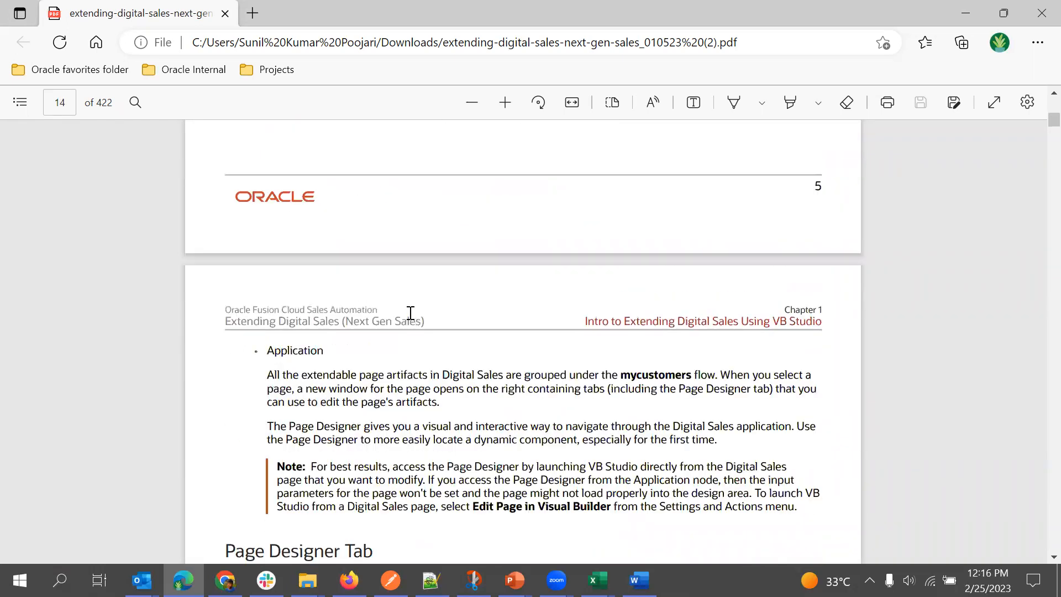
scroll(410, 313, down, 10)
scroll(412, 311, down, 10)
scroll(412, 310, down, 3)
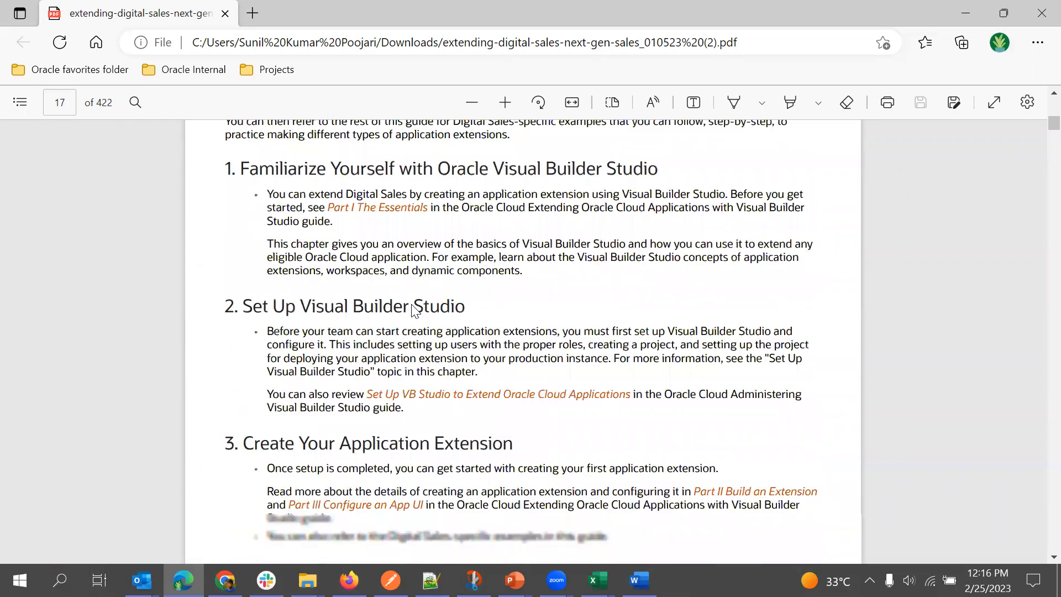
Examine the Set Up Visual Builder Studio prerequisites, setup steps, and required roles and privileges on PDF page 18.
scroll(414, 311, down, 10)
scroll(412, 307, up, 4)
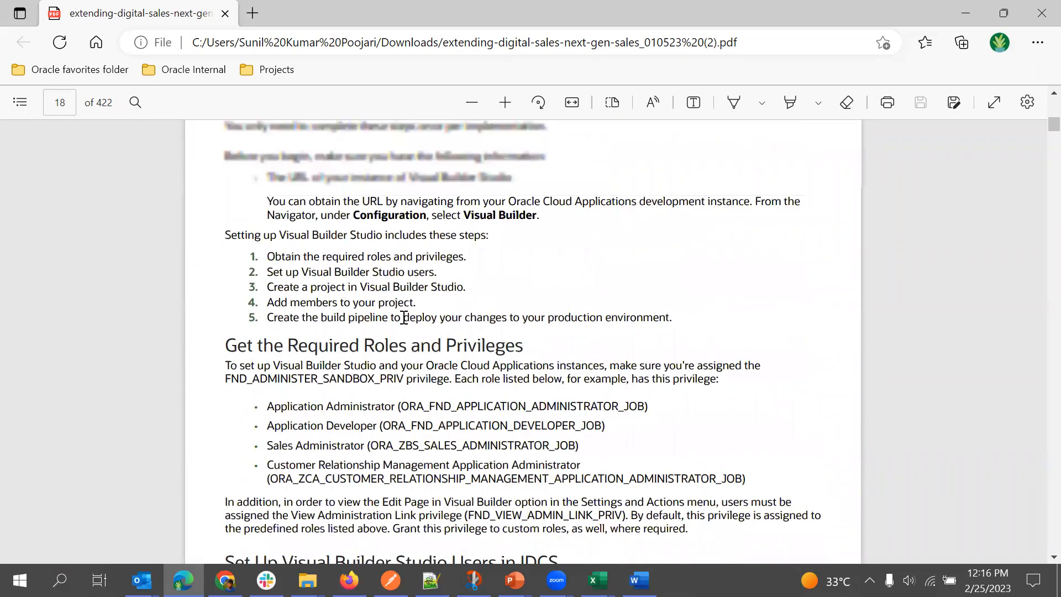
scroll(416, 298, down, 3)
scroll(426, 282, up, 1)
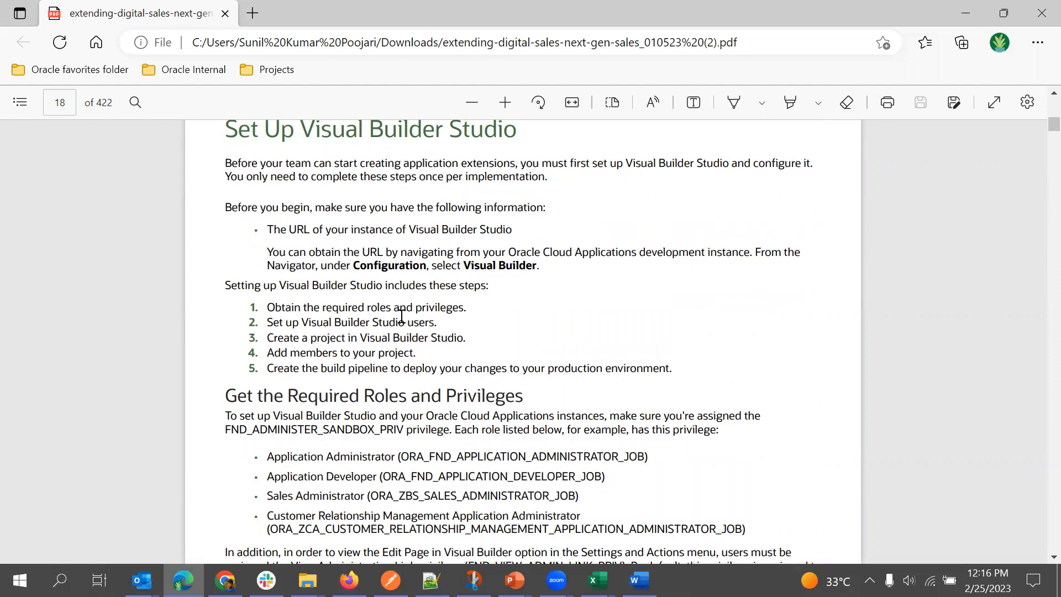
scroll(478, 280, down, 2)
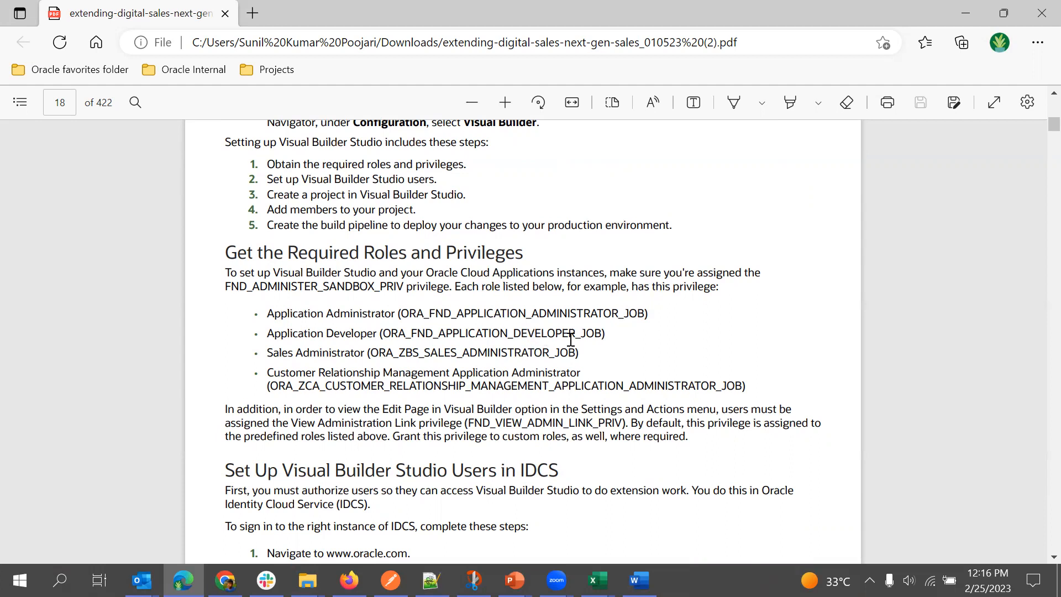
scroll(497, 353, down, 1)
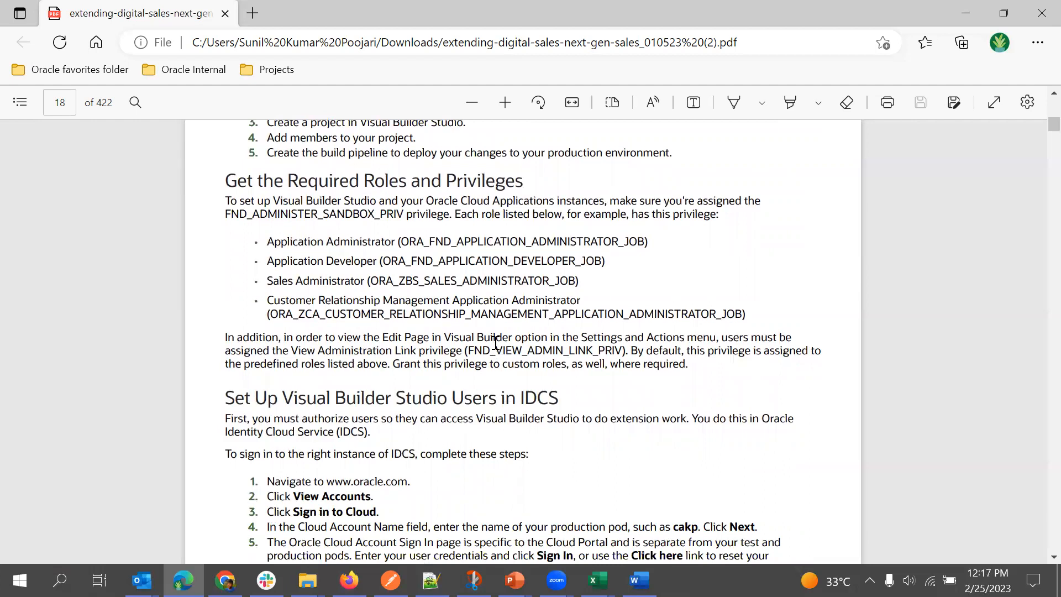
scroll(507, 306, down, 1)
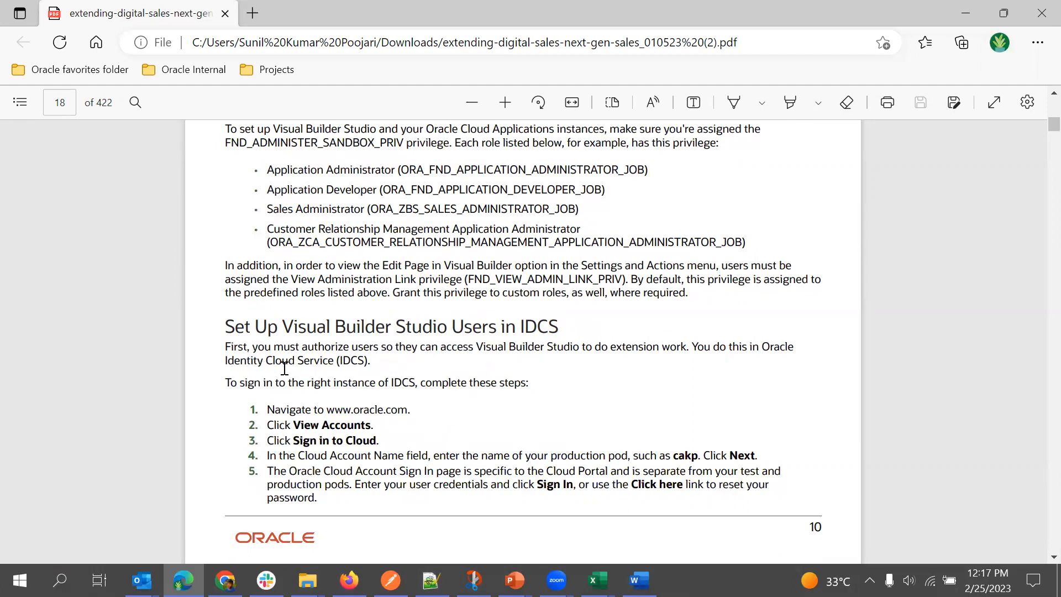
Read the Set Up Visual Builder Studio Users in IDCS sign-in steps across PDF pages 18 and 19.
scroll(398, 367, down, 1)
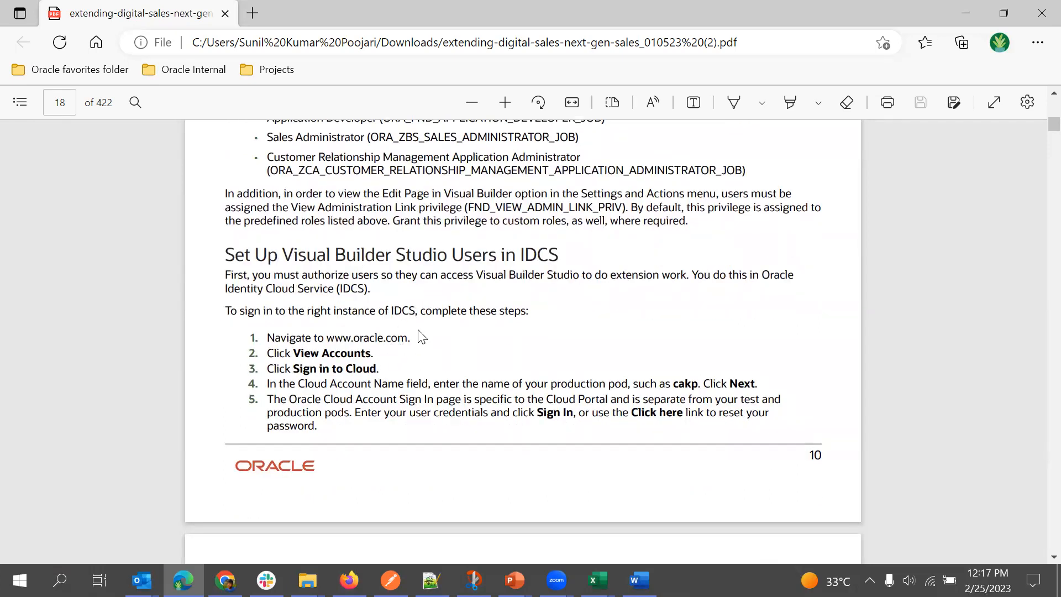
scroll(454, 310, down, 1)
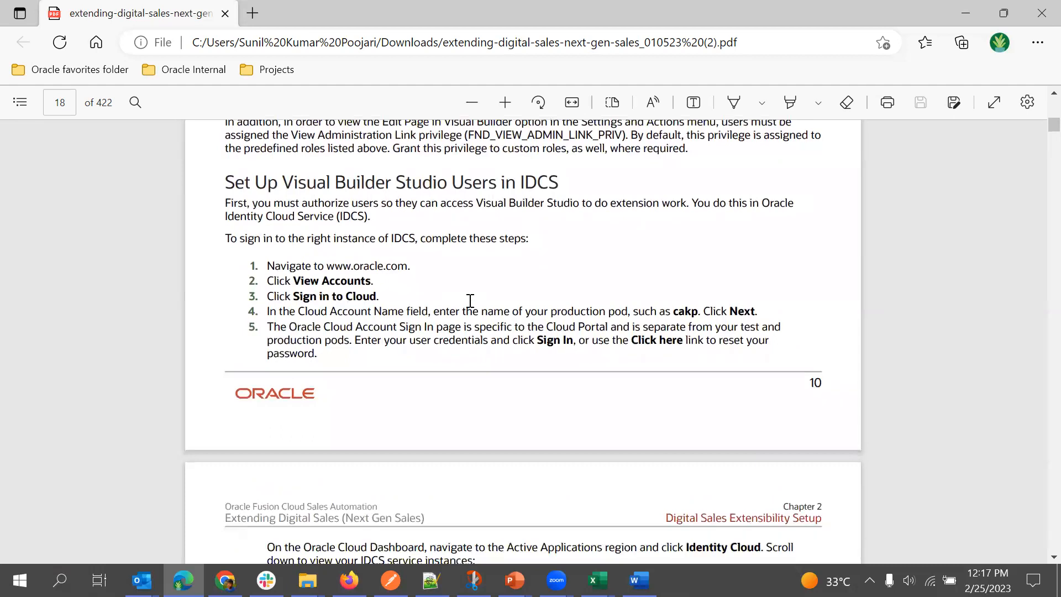
scroll(470, 300, down, 2)
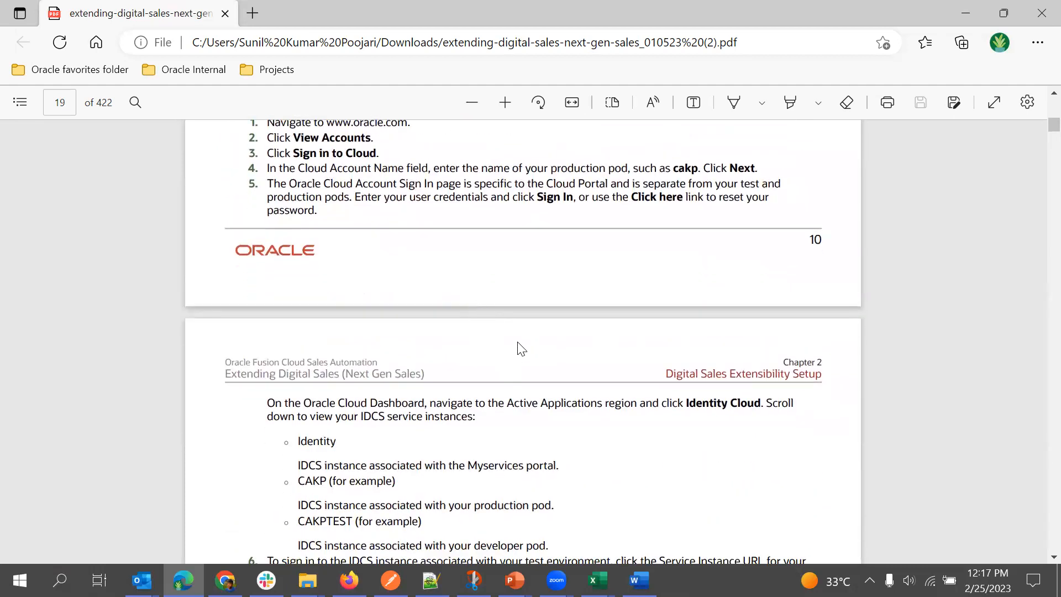
scroll(525, 344, down, 2)
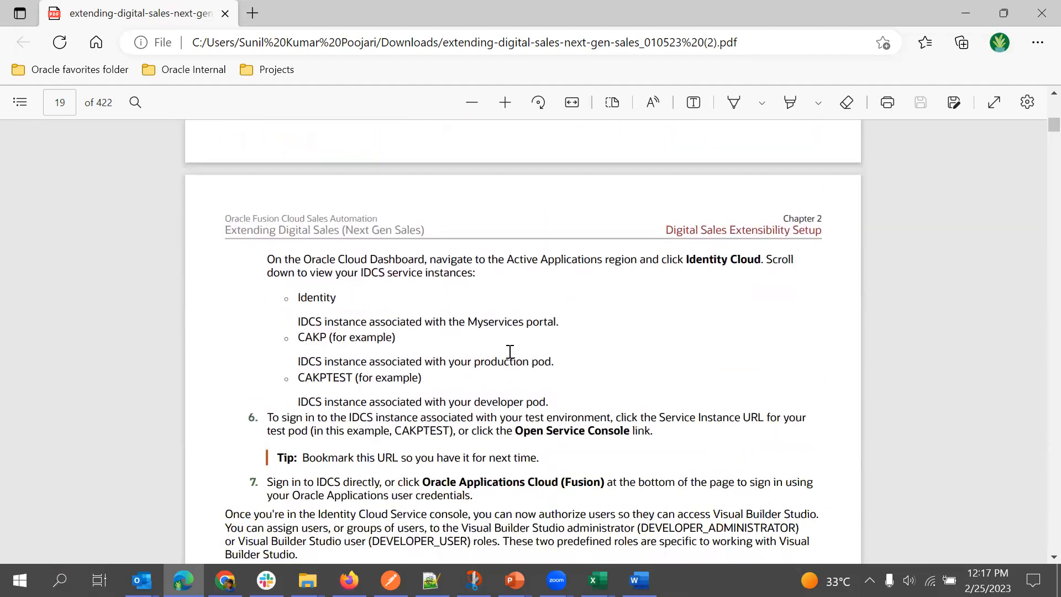
scroll(511, 349, down, 1)
scroll(513, 348, up, 5)
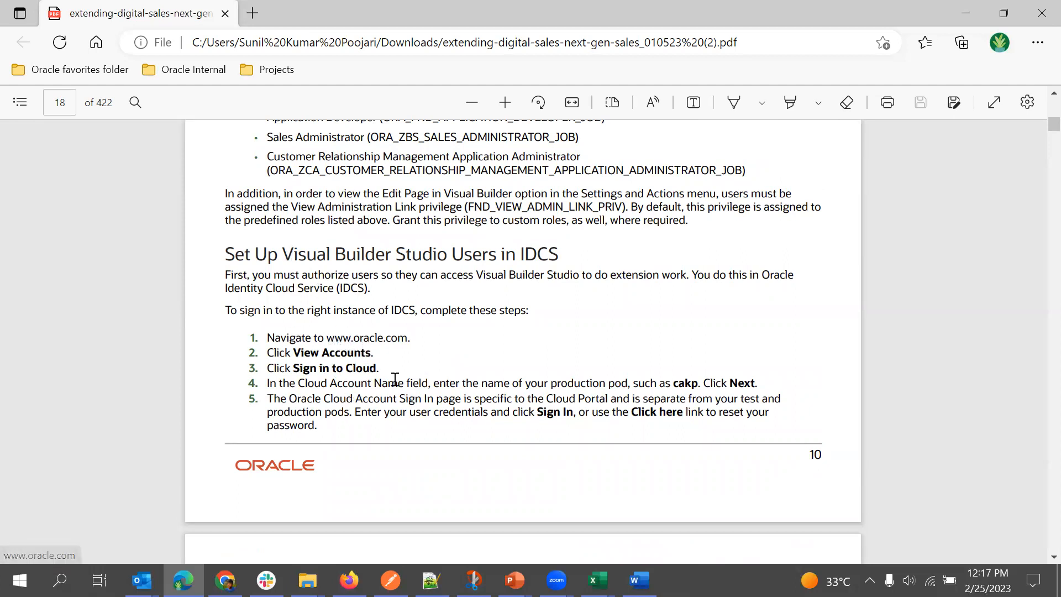
scroll(442, 351, down, 1)
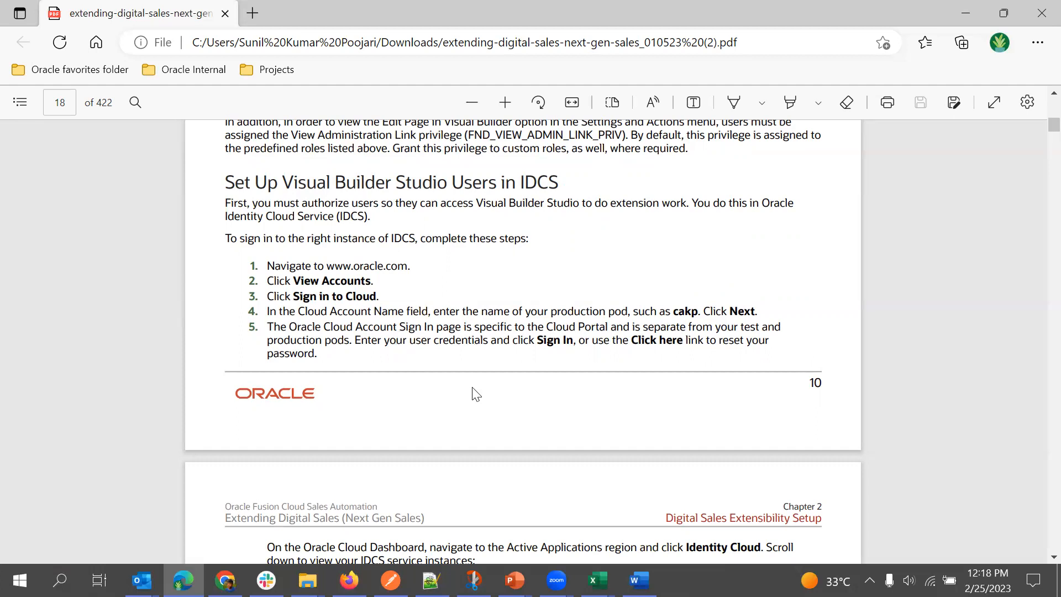
Read how to assign groups to the DEVELOPER_ADMINISTRATOR or DEVELOPER_USER role, through the Assign Groups dialog step on PDF page 20.
scroll(476, 354, down, 5)
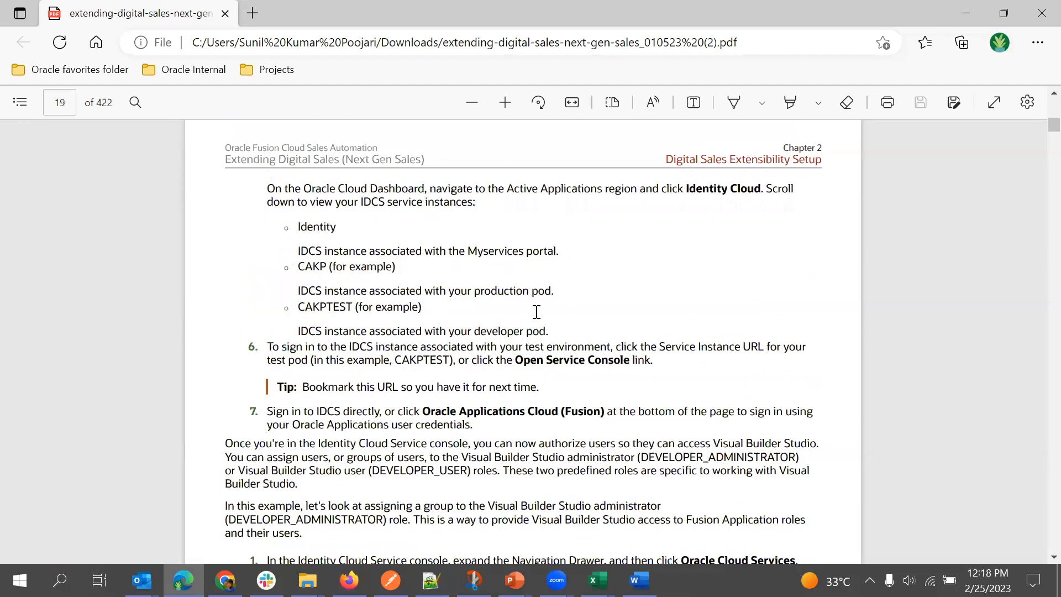
scroll(519, 344, down, 2)
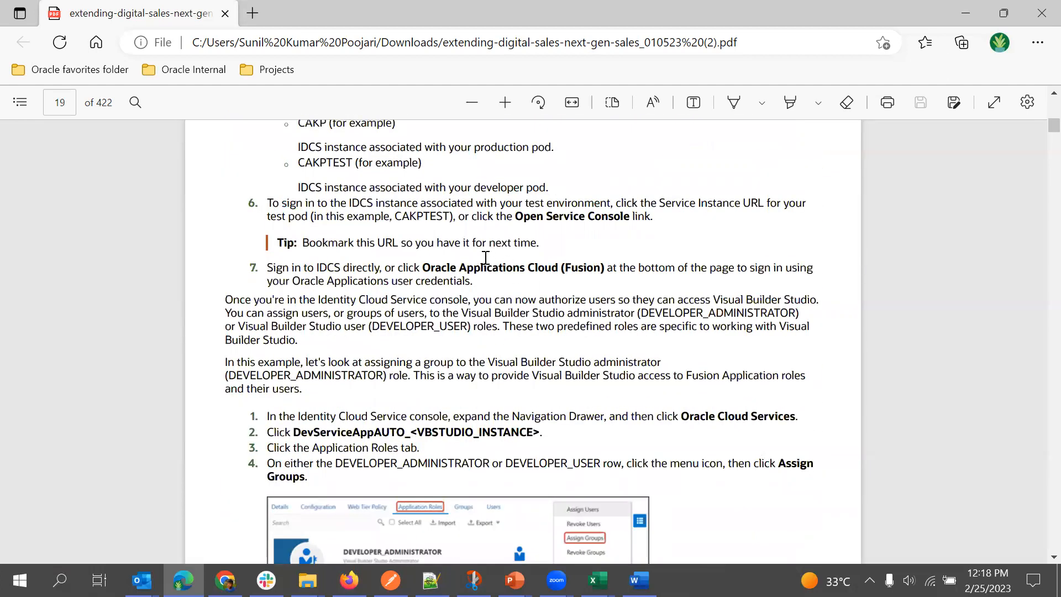
scroll(505, 253, down, 1)
scroll(469, 308, down, 3)
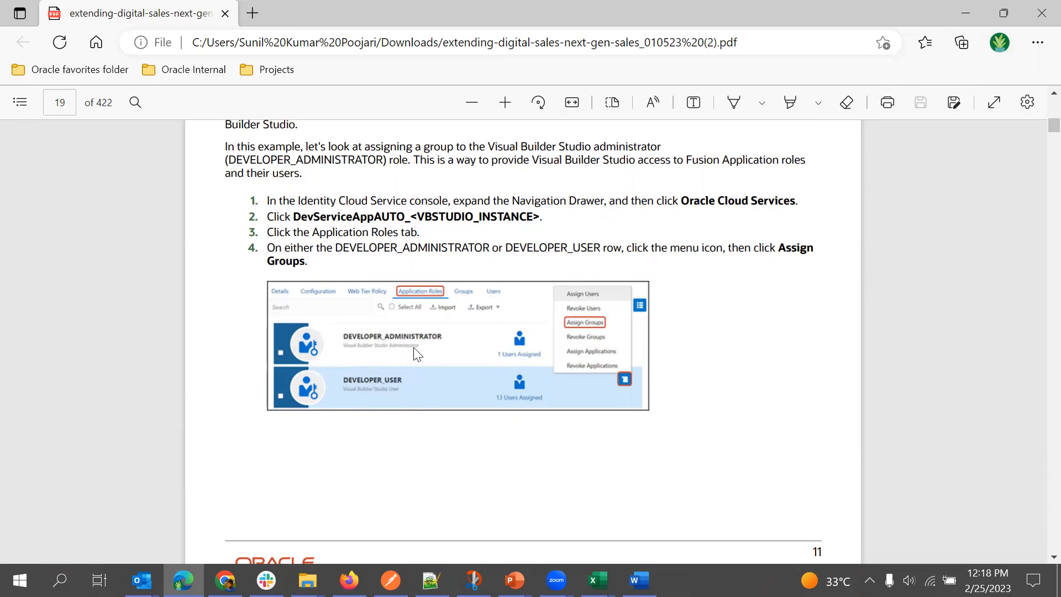
scroll(434, 382, down, 8)
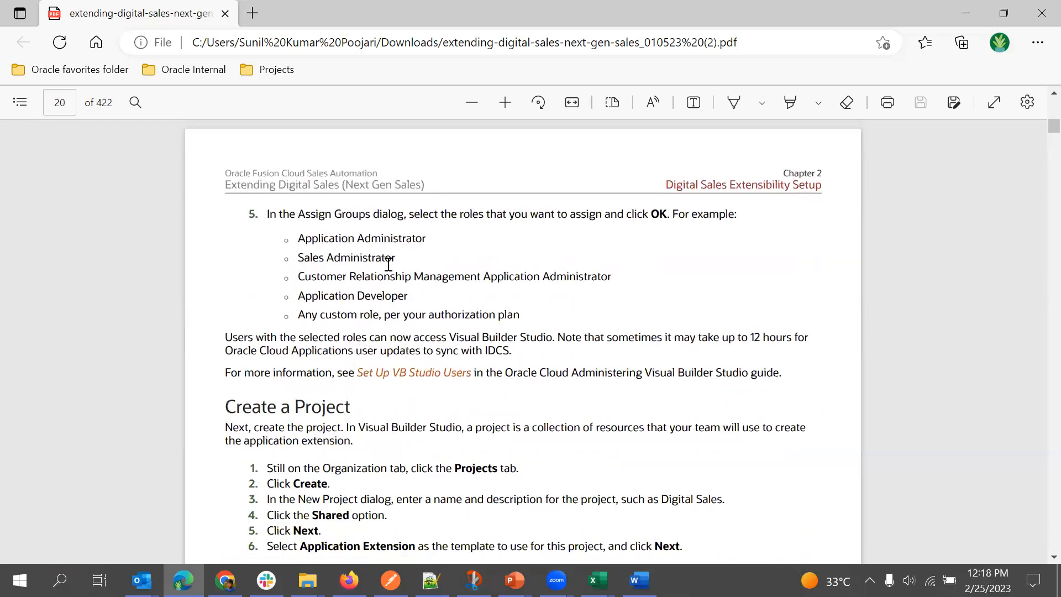
Examine the Create a Project instructions on PDF page 20 and recheck the Assign Groups example roles above them.
scroll(361, 243, down, 2)
scroll(361, 243, down, 3)
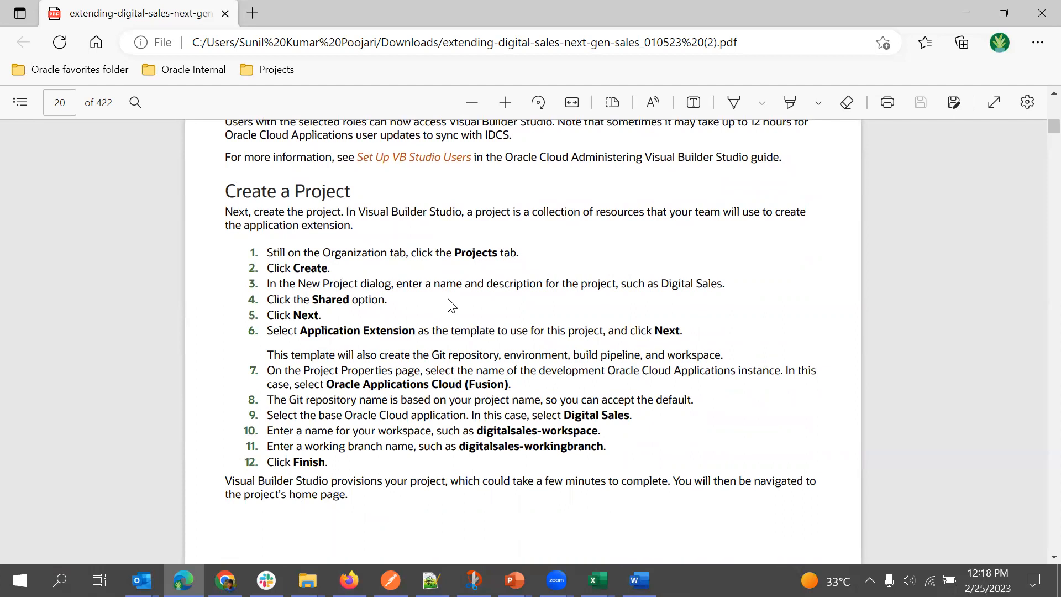
scroll(453, 305, up, 3)
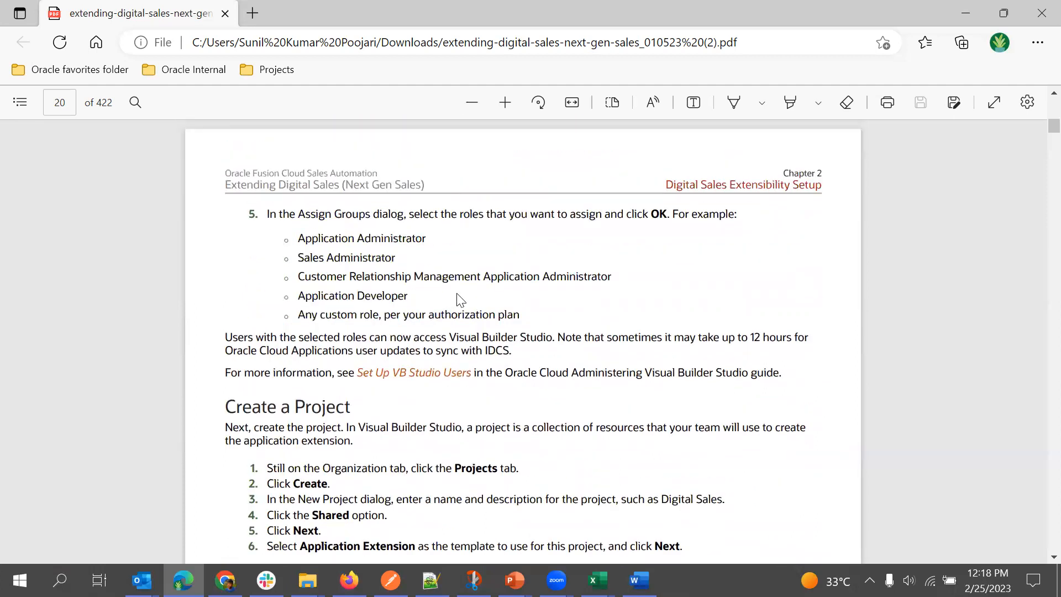
scroll(479, 303, up, 2)
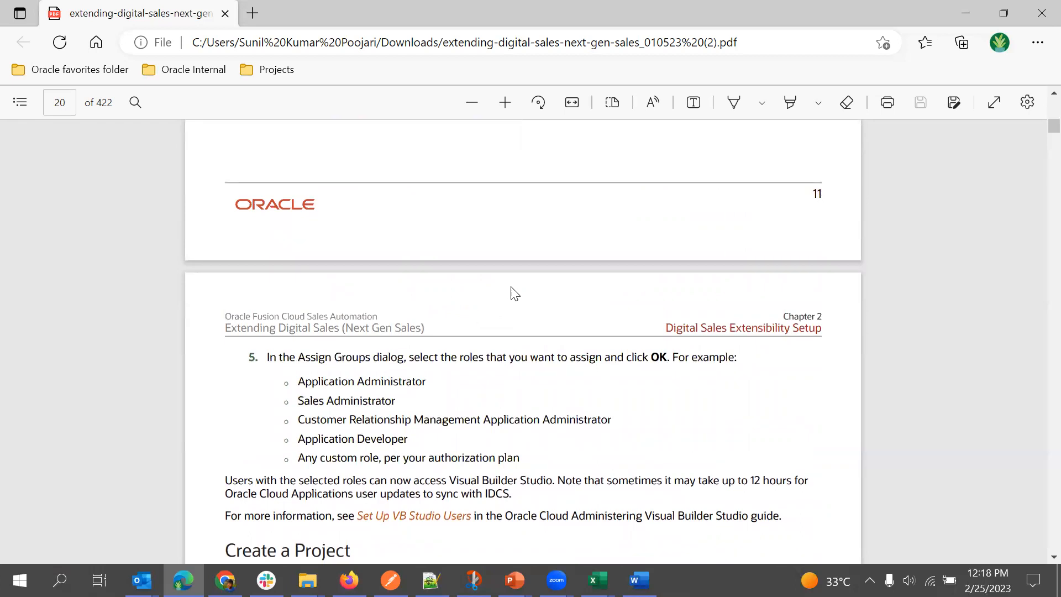
scroll(479, 276, down, 3)
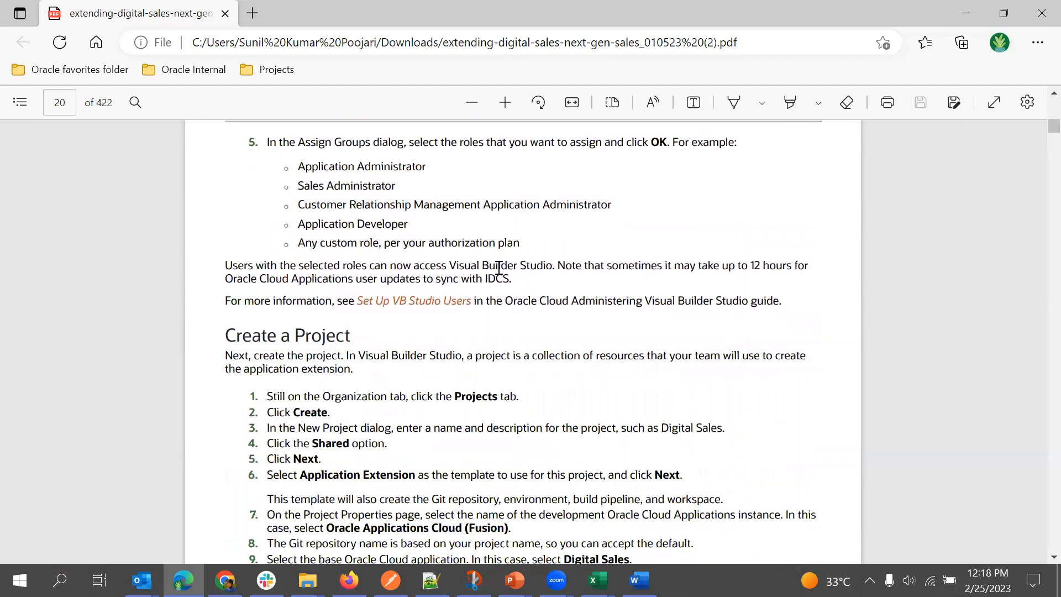
Go back to the Identity Cloud Service role authorization instructions on PDF page 19 and review them again.
scroll(432, 265, up, 1)
scroll(432, 266, up, 1)
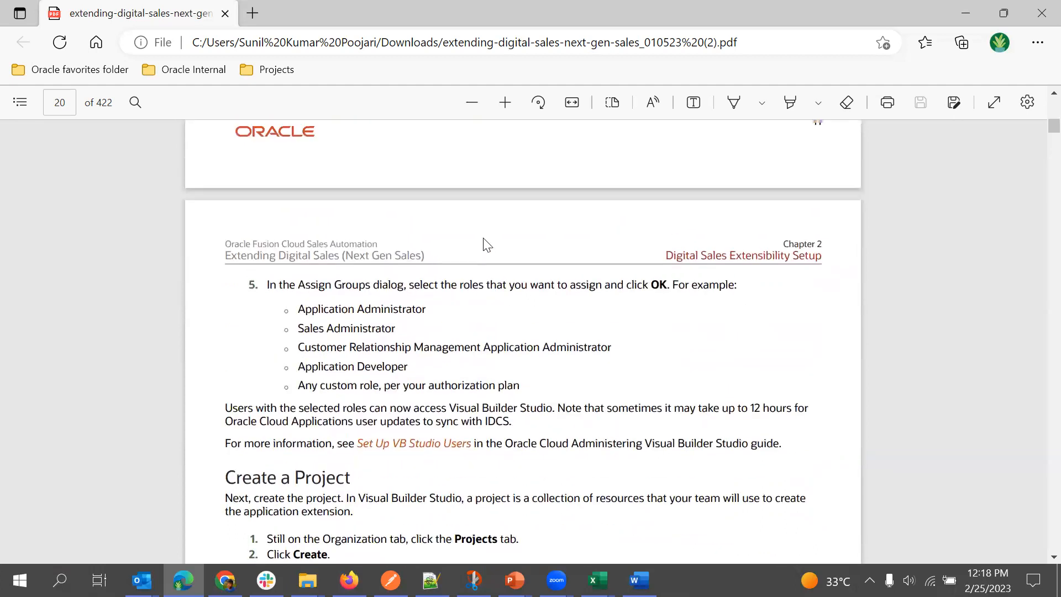
scroll(432, 232, up, 4)
scroll(442, 328, up, 5)
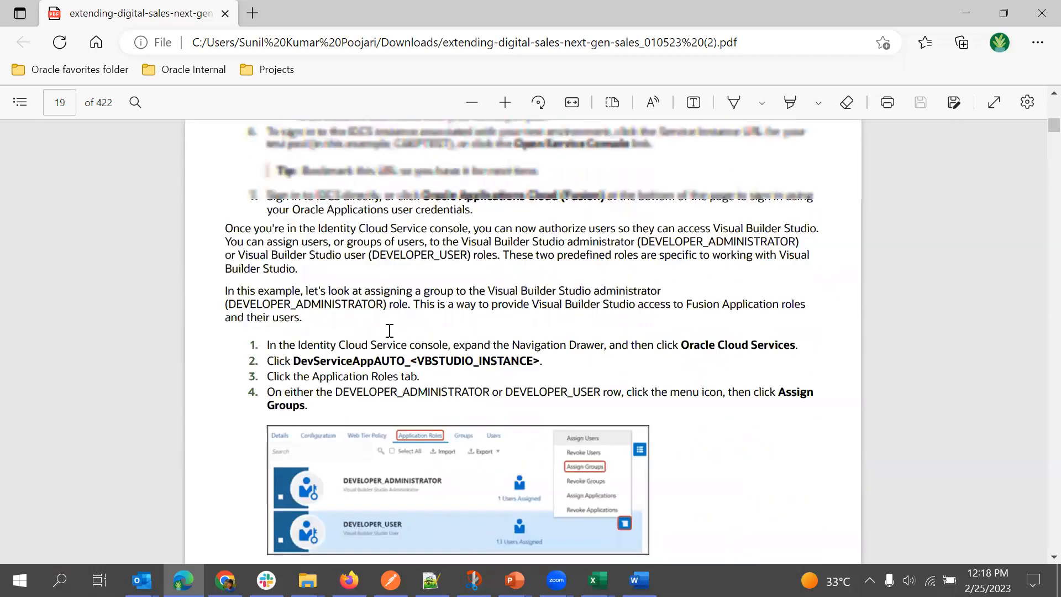
scroll(451, 409, up, 2)
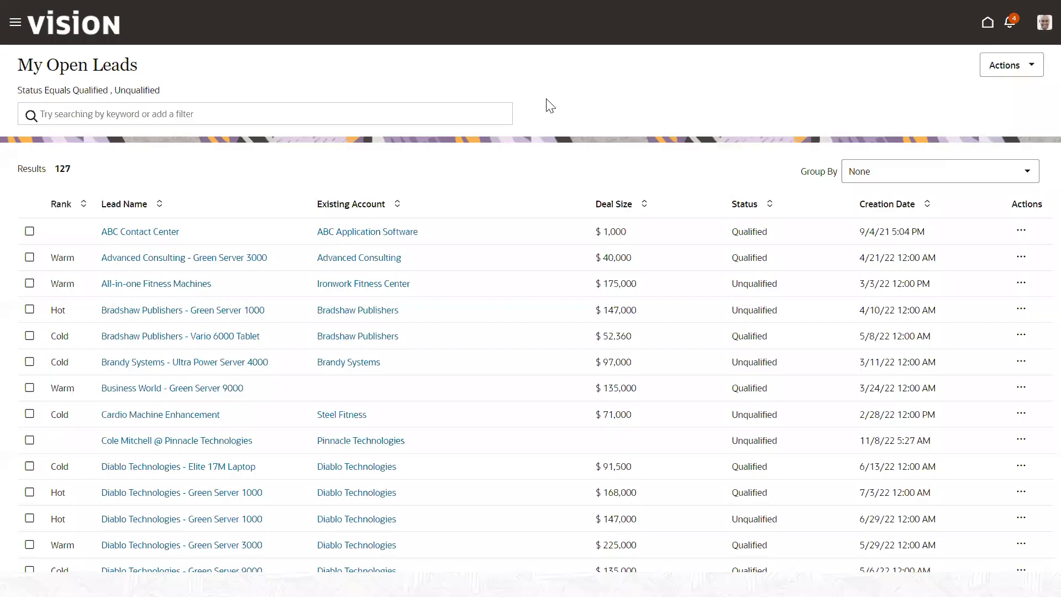
Open Visual Builder from the Configuration group and name a new project Oracle Digital Sales Extension Demo.
click(14, 25)
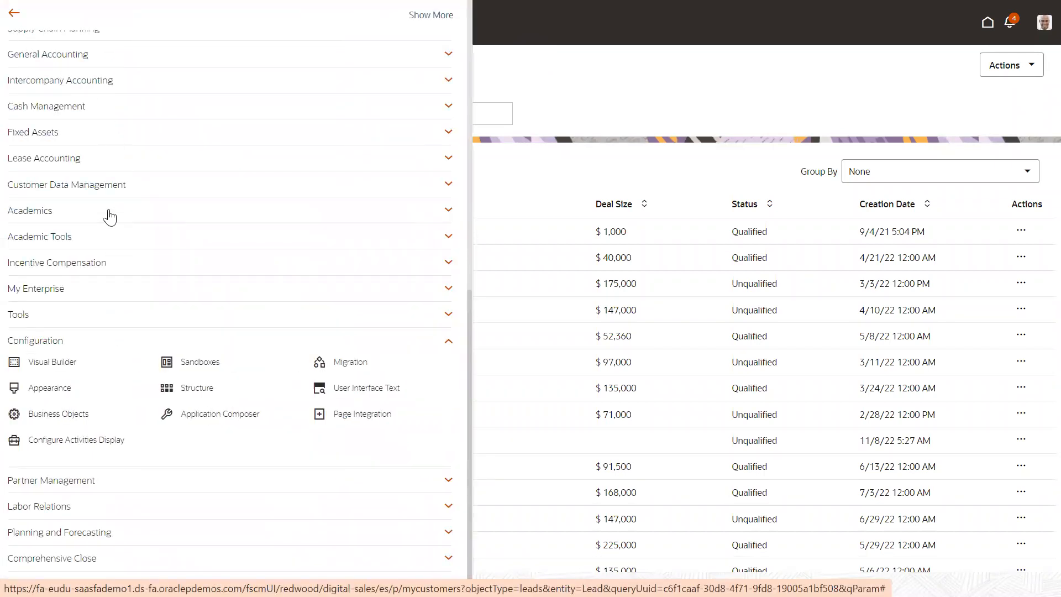
click(44, 367)
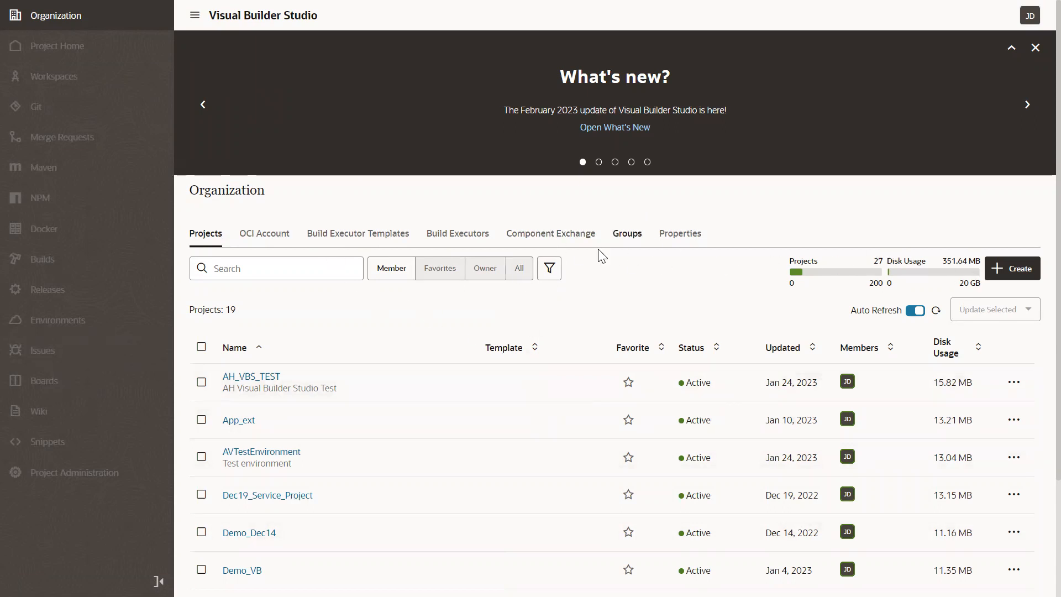
click(1015, 269)
click(313, 266)
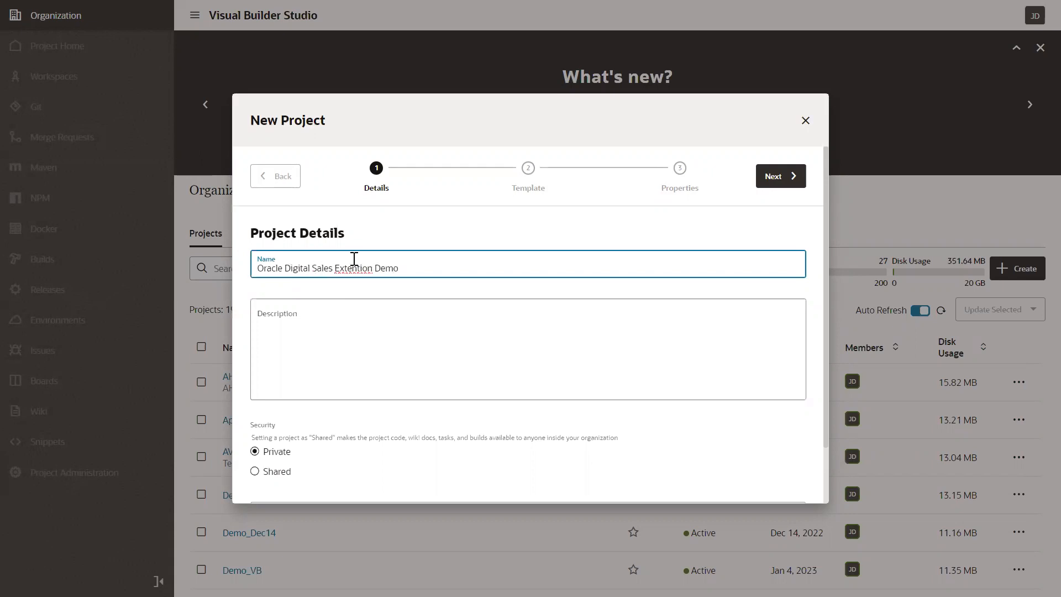
right_click(356, 270)
click(391, 286)
click(778, 175)
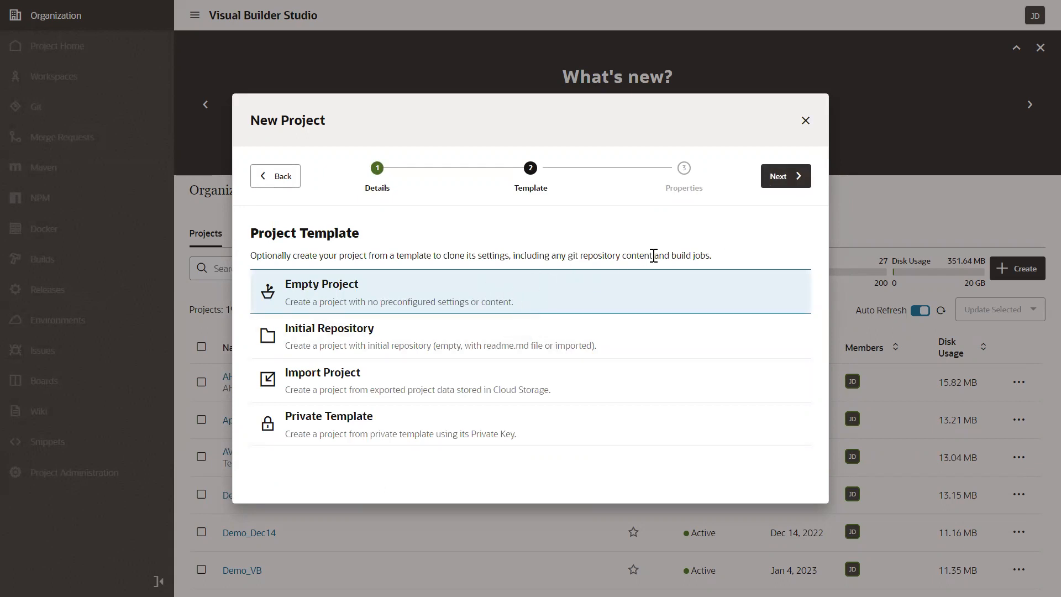
Create the project from the Empty Project template with Markdown as its wiki markup.
click(787, 183)
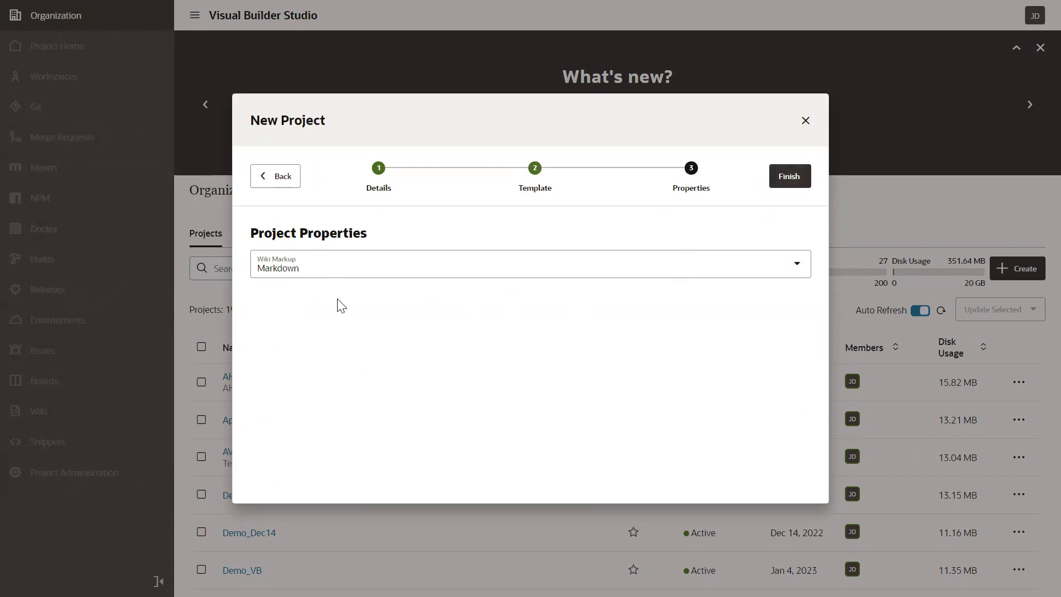
click(339, 270)
click(339, 442)
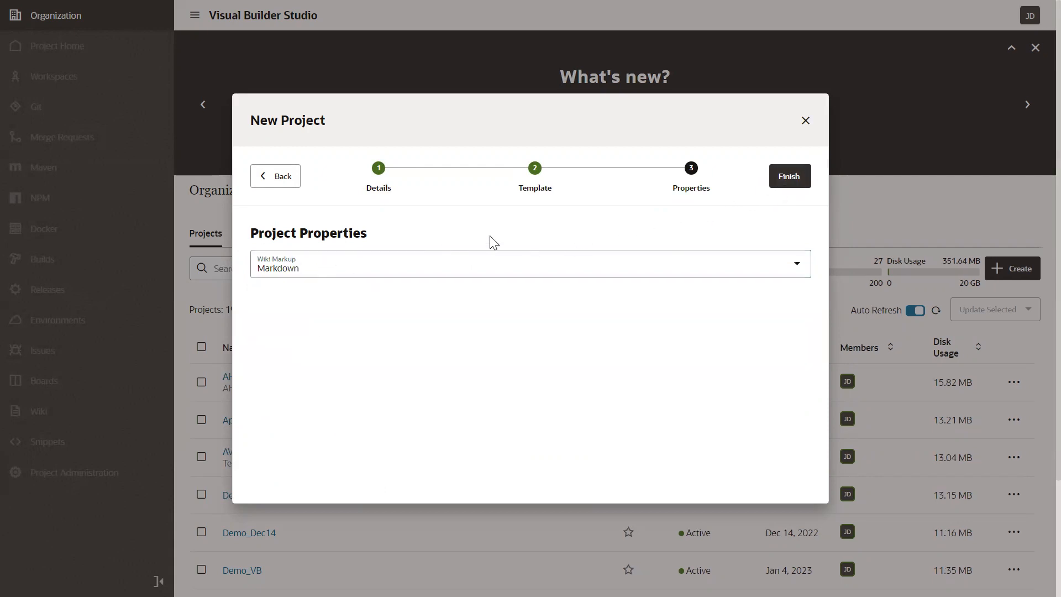
click(777, 183)
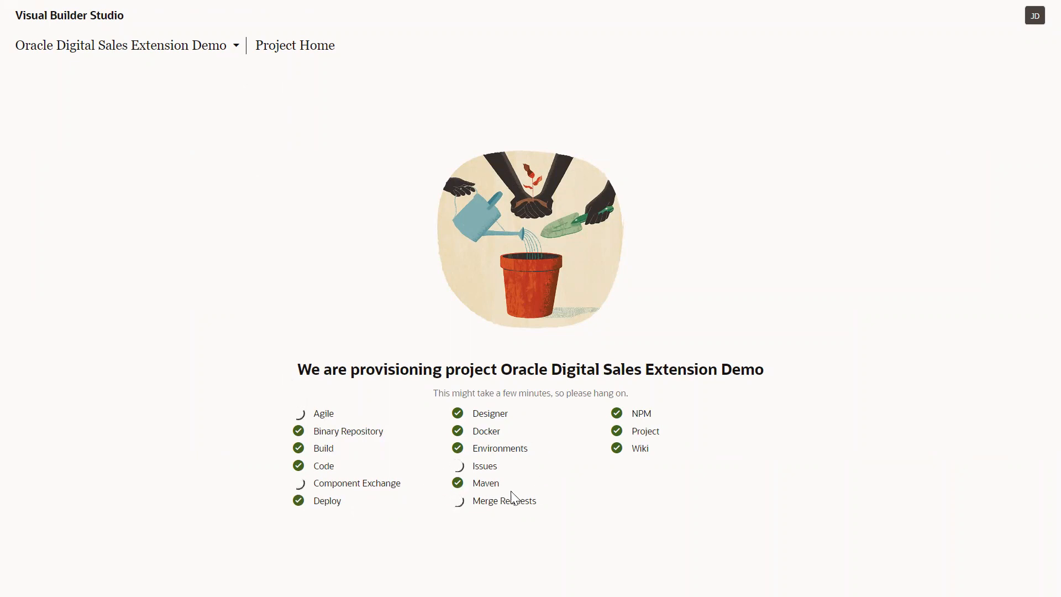
drag(634, 445, 655, 452)
click(546, 487)
double_click(498, 445)
click(340, 462)
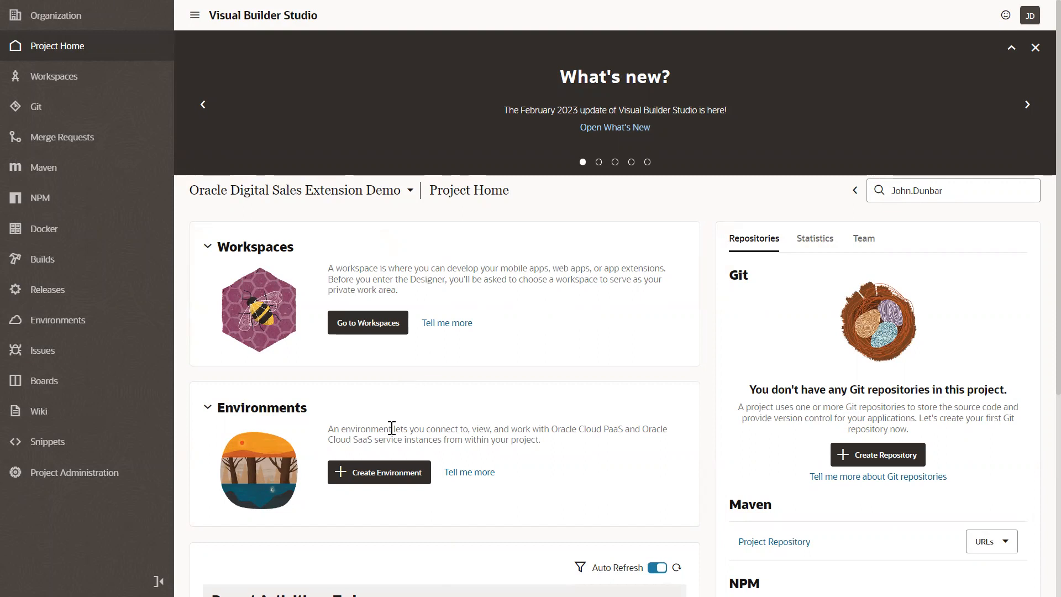
Create an environment named Dev in the Oracle Digital Sales Extension Demo project.
scroll(436, 376, down, 5)
scroll(429, 398, up, 3)
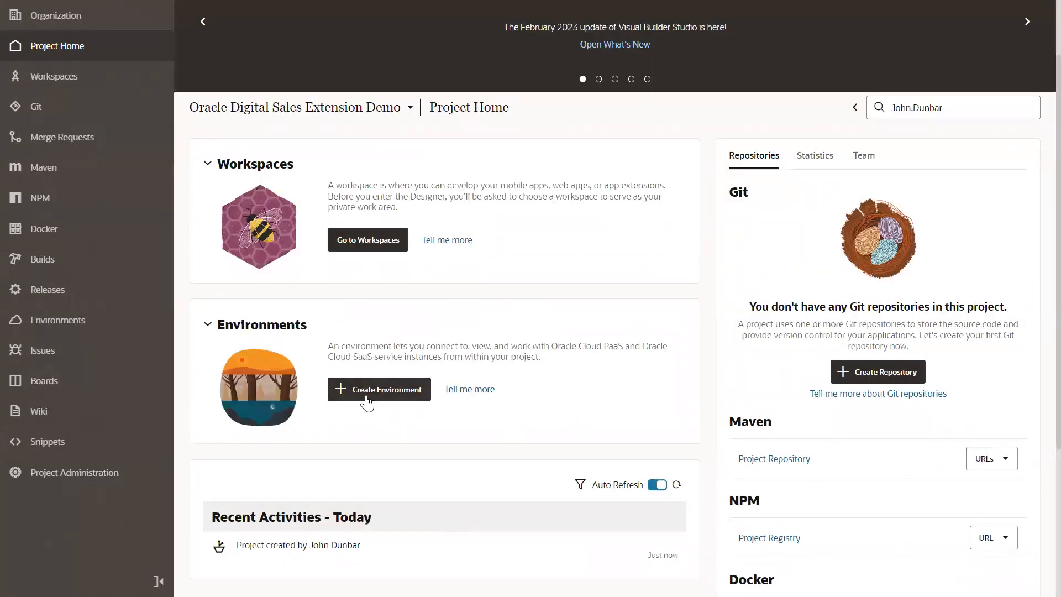
scroll(365, 406, up, 2)
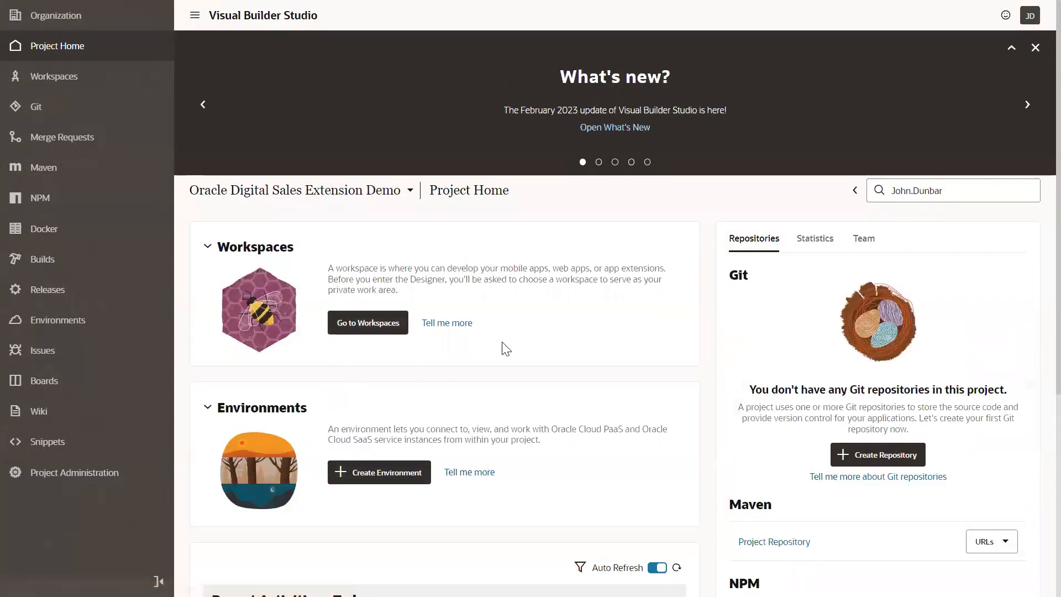
scroll(506, 348, down, 5)
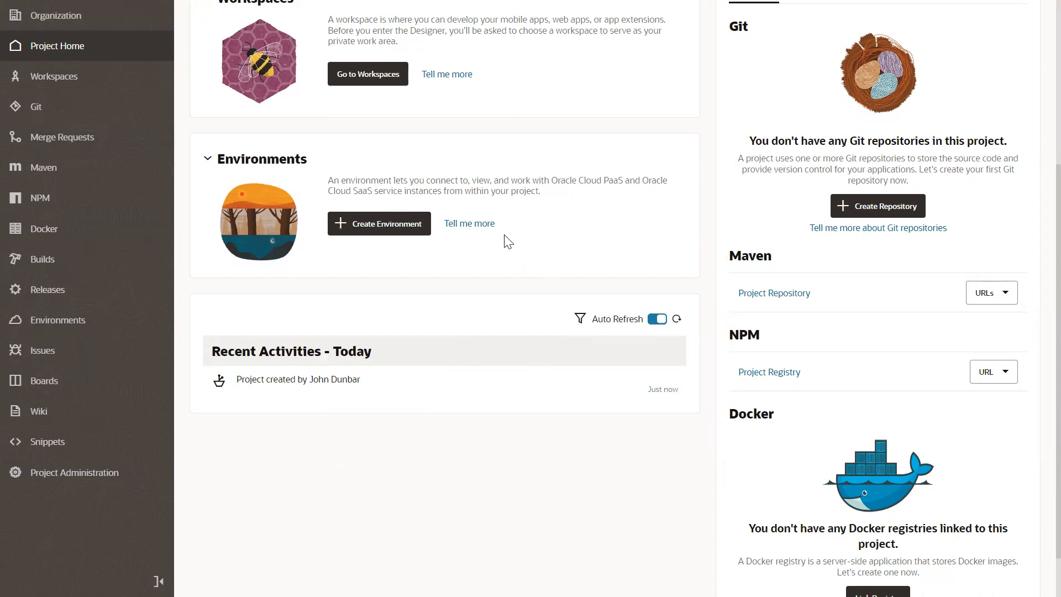
click(387, 224)
click(403, 263)
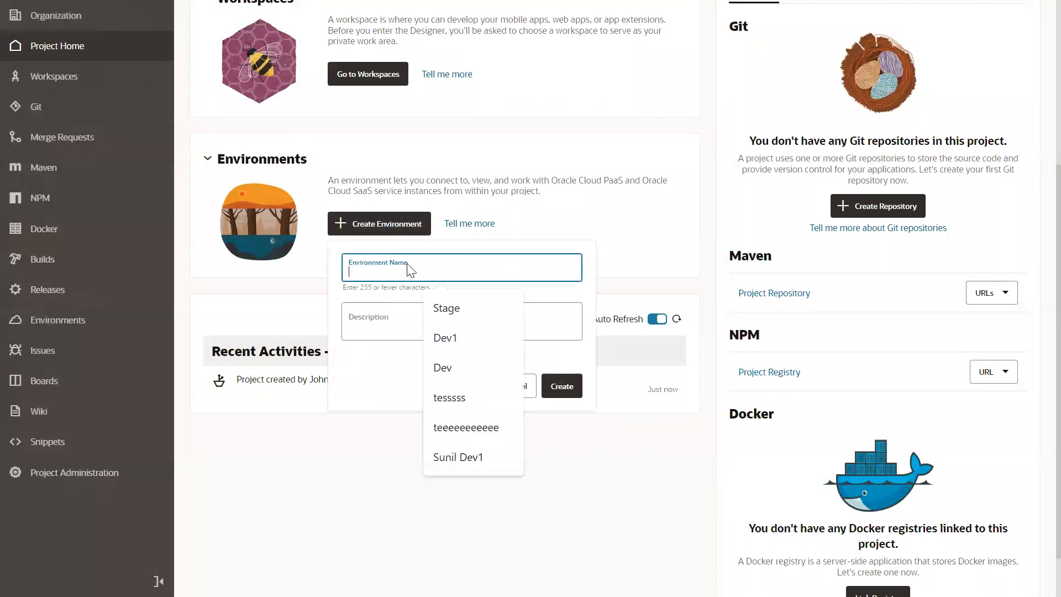
text(Dev)
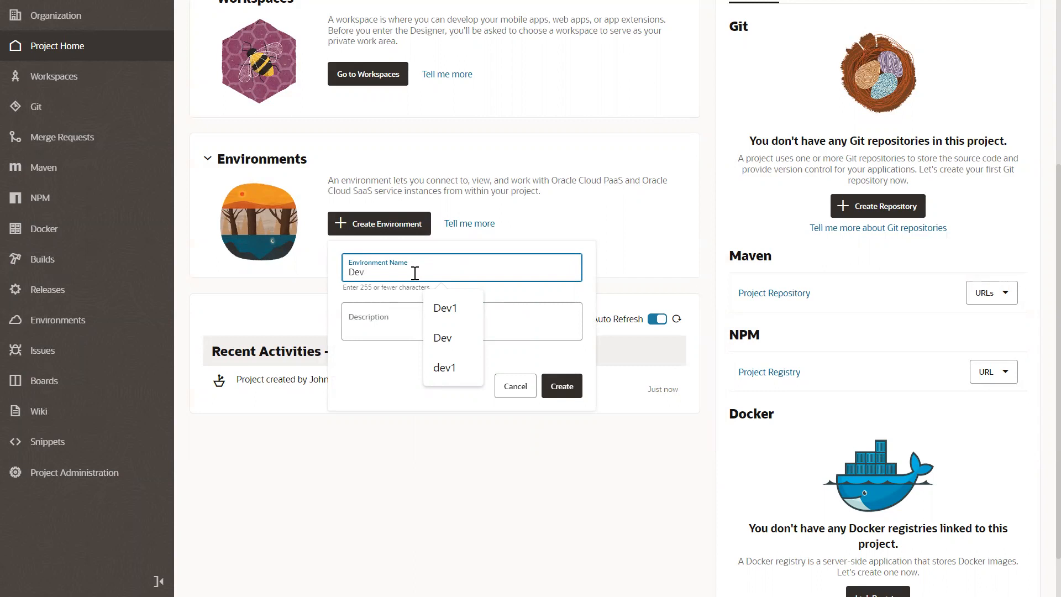
click(357, 385)
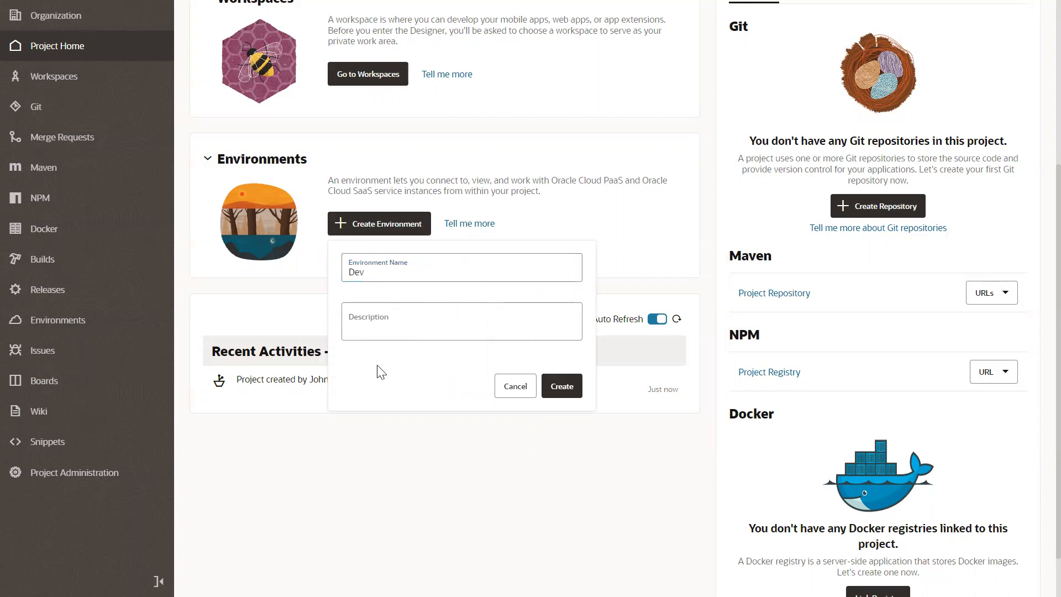
click(560, 386)
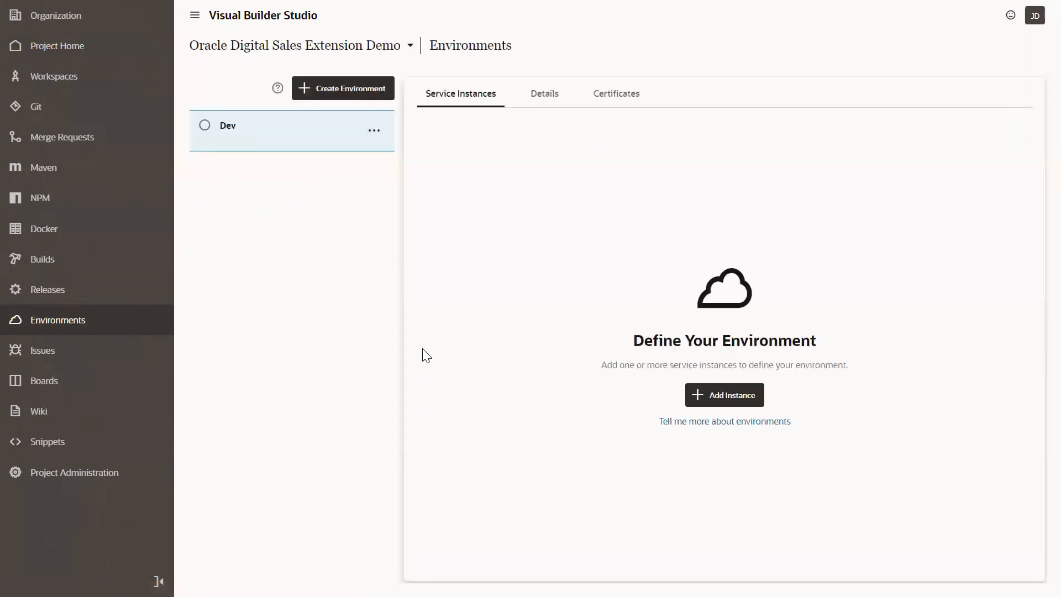
Start adding a service instance of type Oracle Cloud Applications to the Dev environment.
click(717, 391)
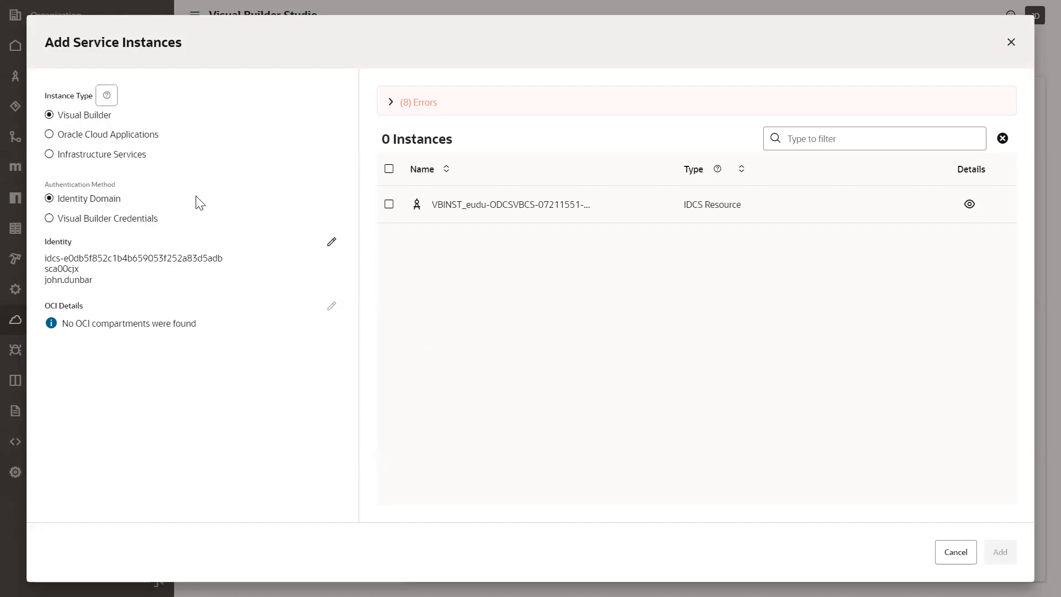
click(106, 137)
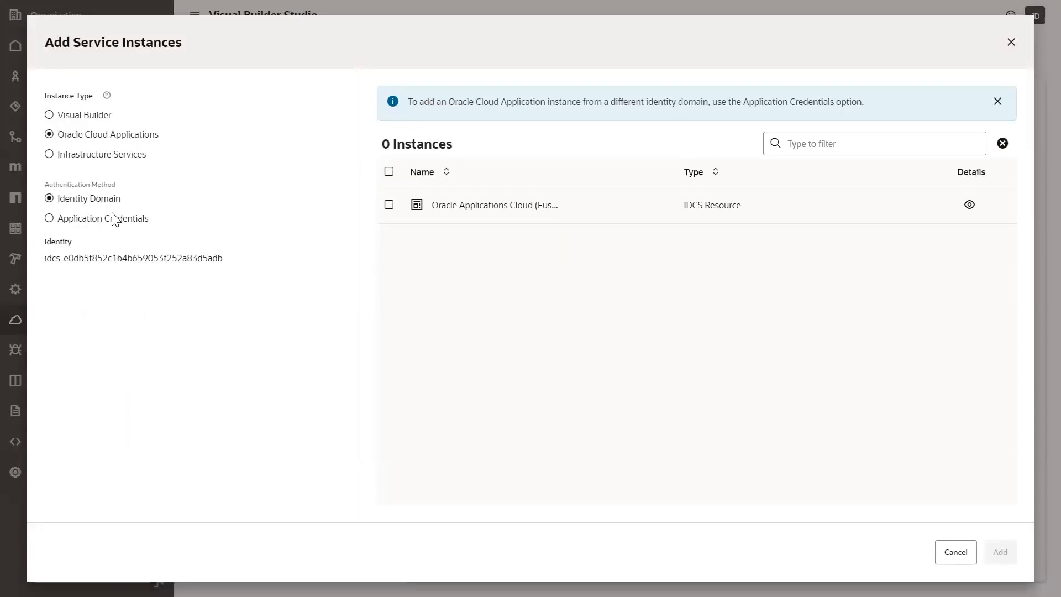
Examine the Base URL and Instance Name fields required by the Application Credentials authentication method.
click(94, 225)
click(75, 200)
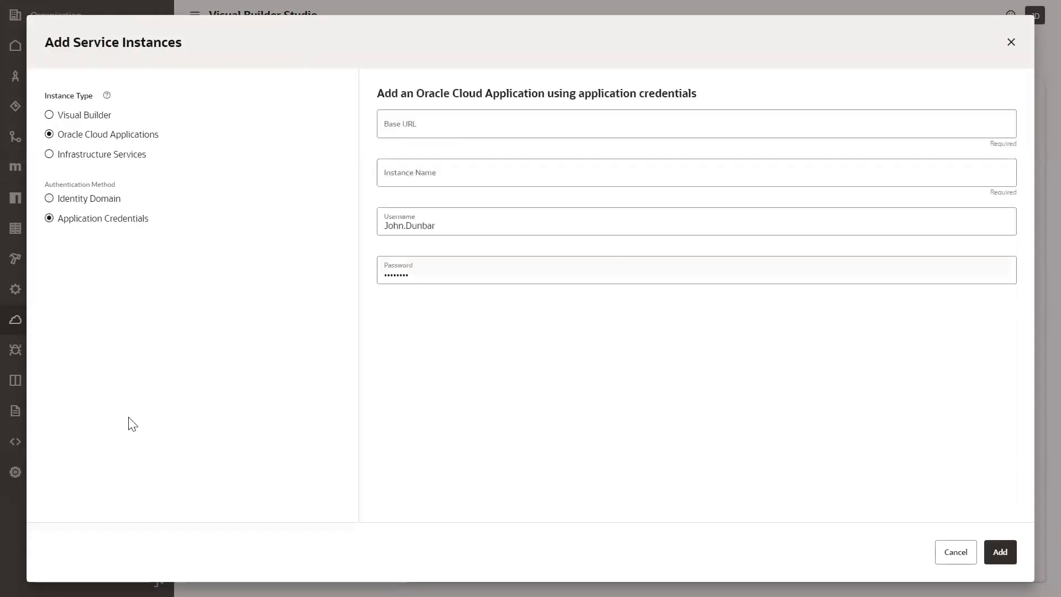
click(472, 125)
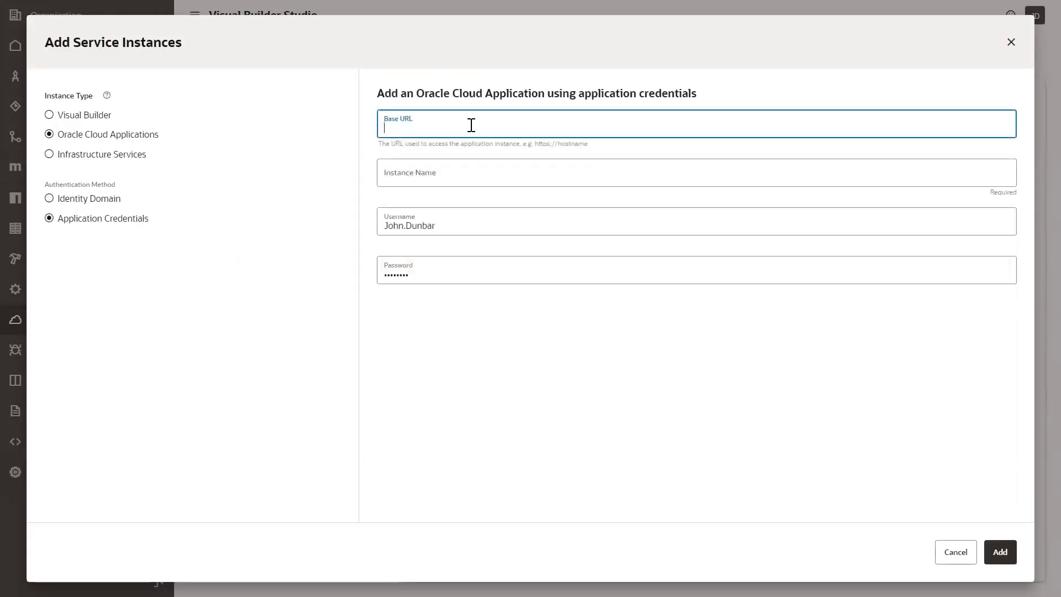
click(170, 307)
click(456, 131)
click(446, 172)
click(453, 124)
click(440, 187)
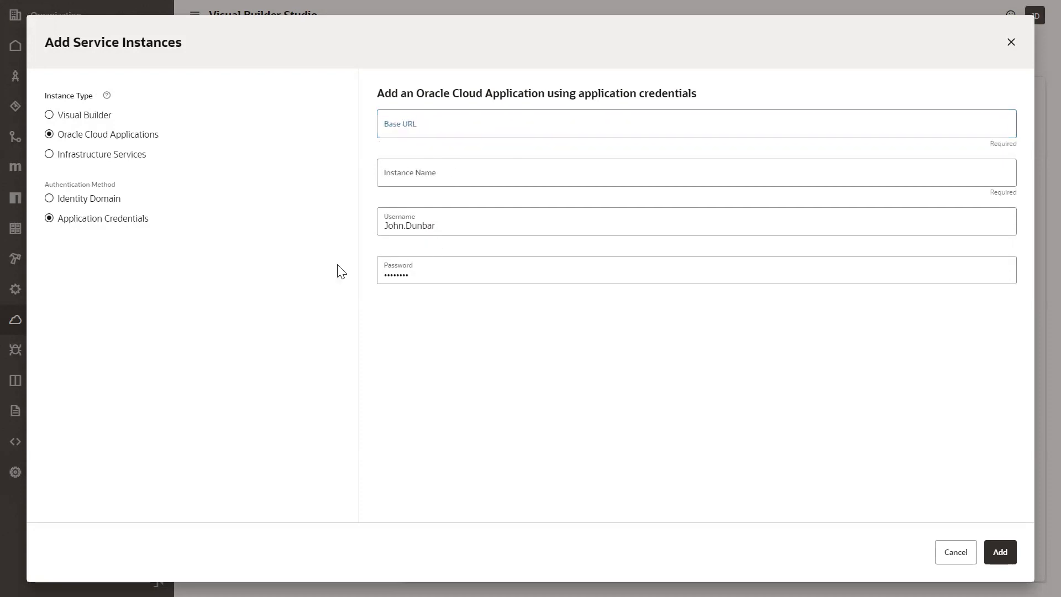
Add the Oracle Applications Cloud instance to the Dev environment using Identity Domain authentication.
click(73, 200)
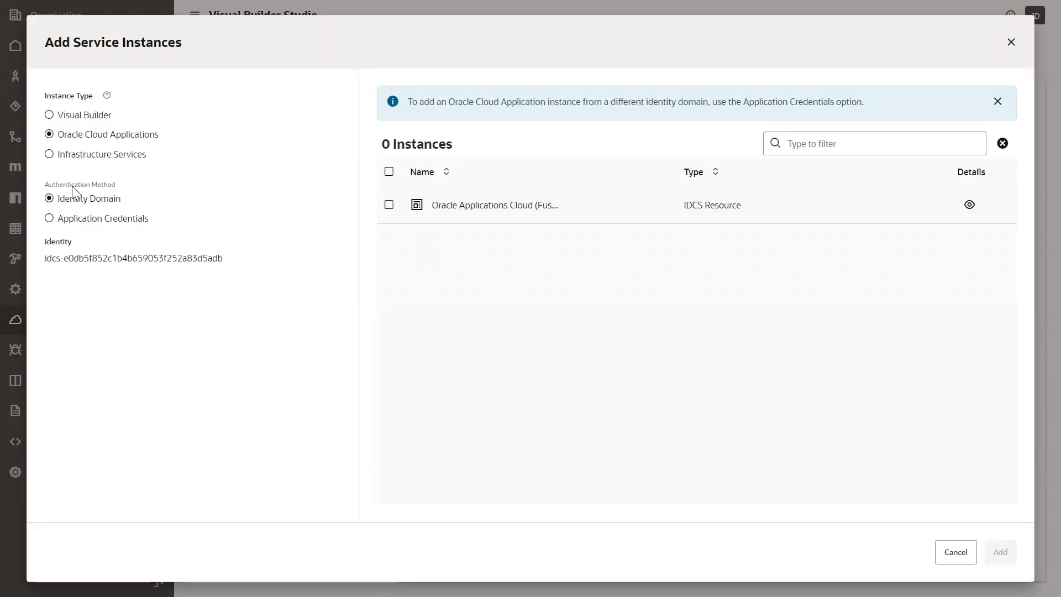
click(389, 206)
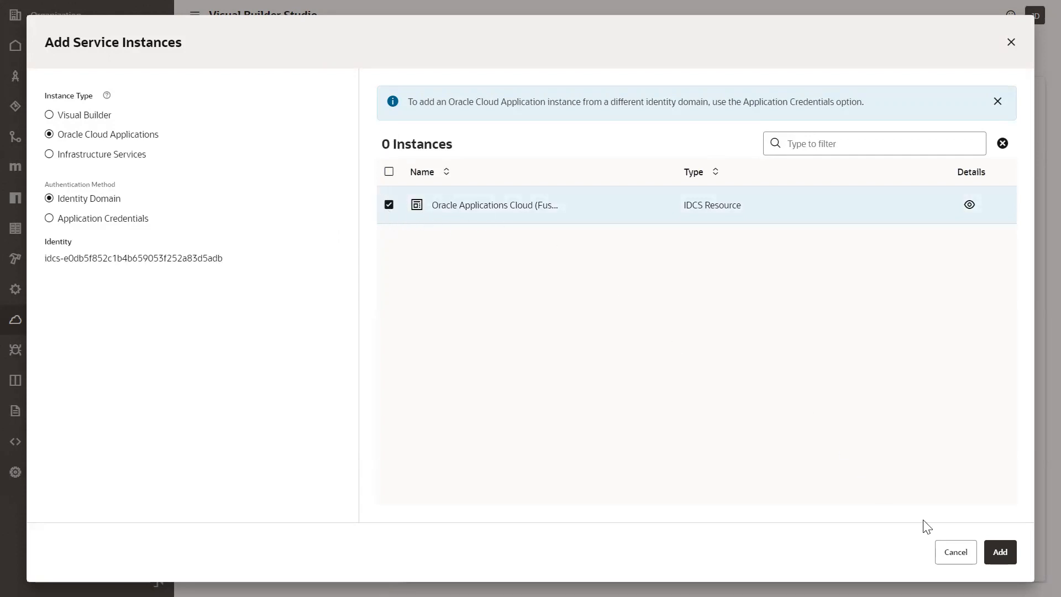
click(1012, 560)
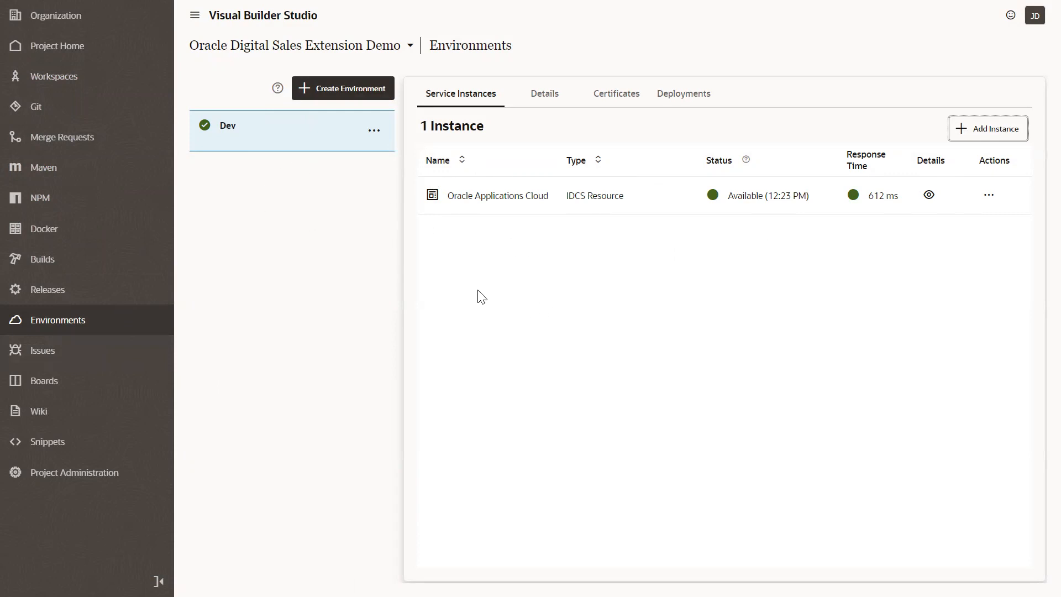
Start a new application extension in the project's workspaces.
click(81, 80)
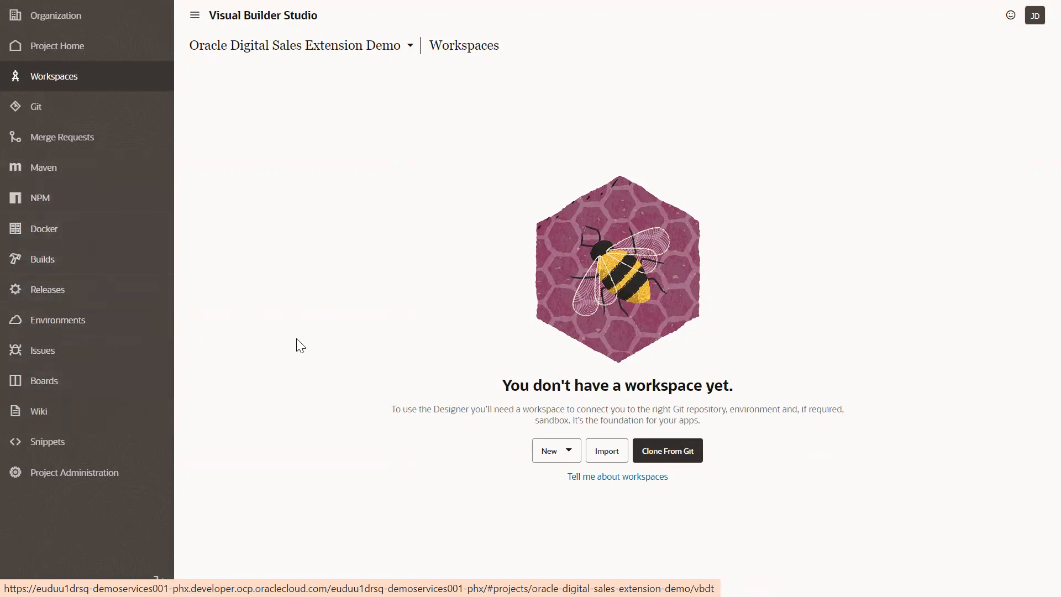
click(572, 456)
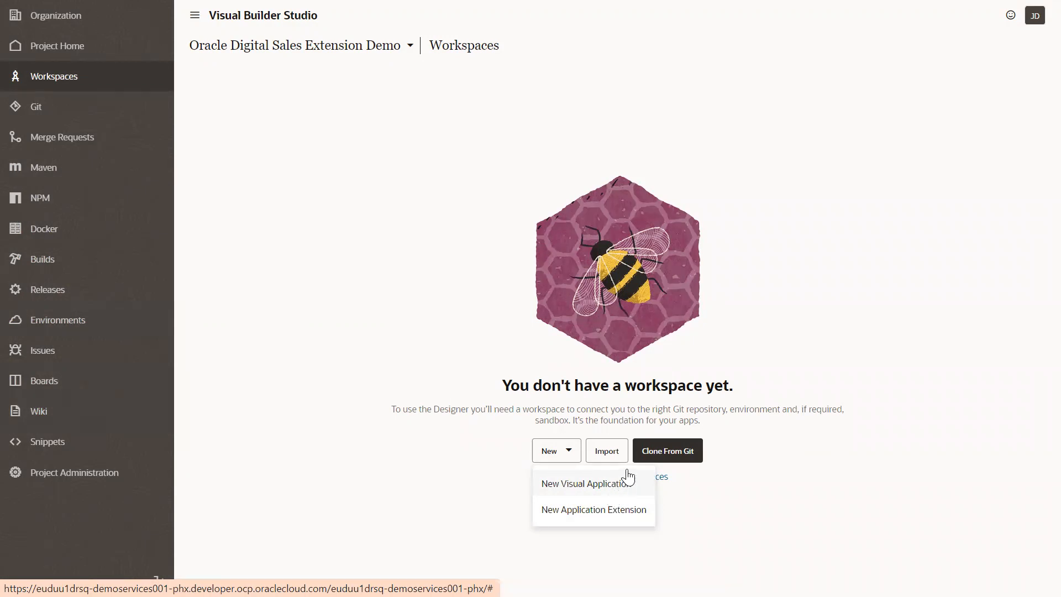
click(581, 508)
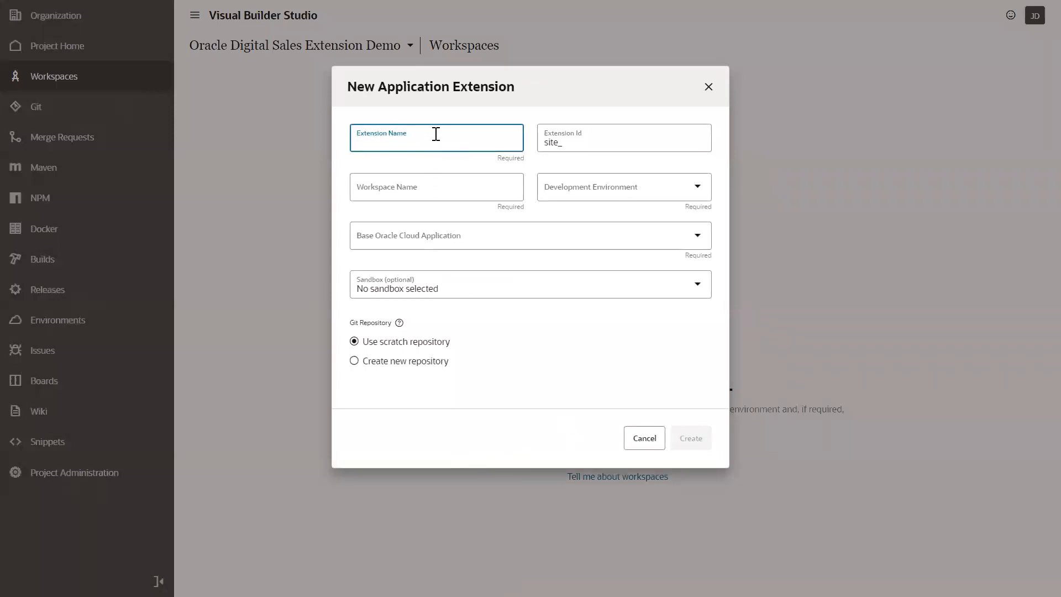
Name the application extension Digital Sales Demo and set its development environment to Dev.
click(439, 135)
click(426, 103)
text(Digital)
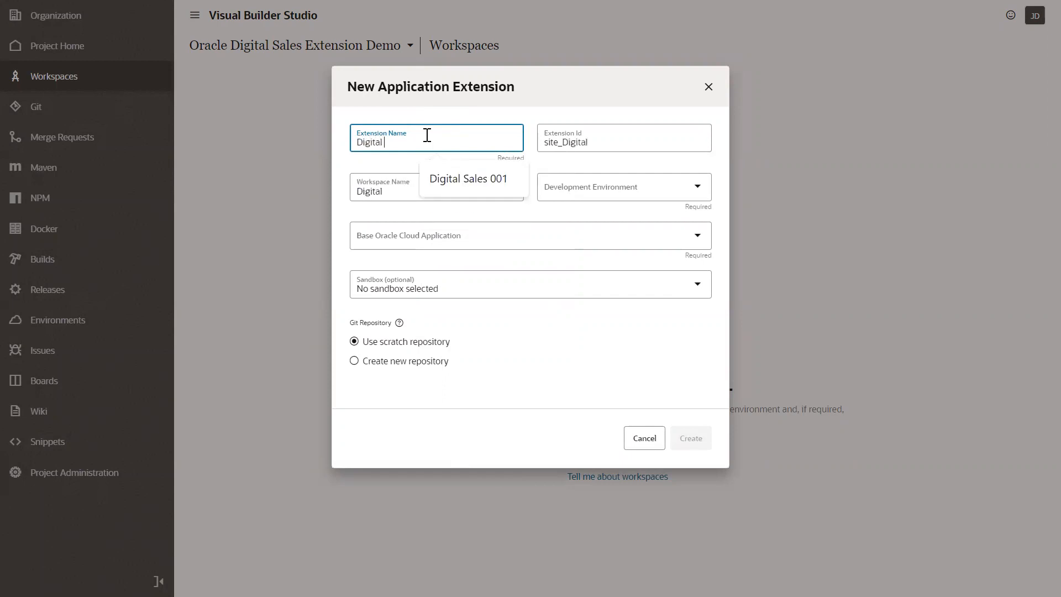
click(470, 167)
key(BackSpace)
key(BackSpace)
key(BackSpace)
text(Demo)
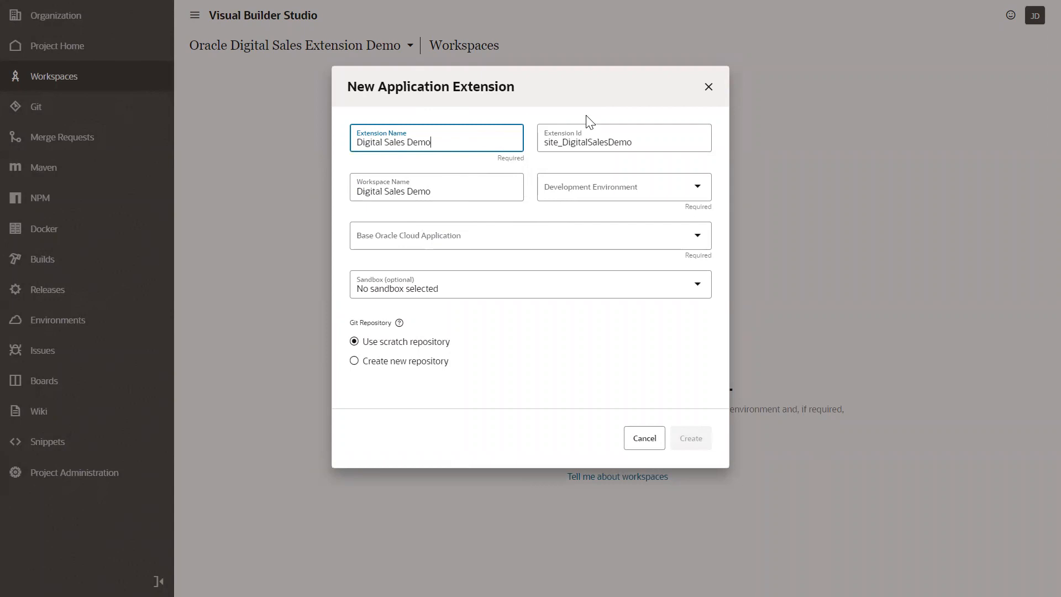
click(565, 187)
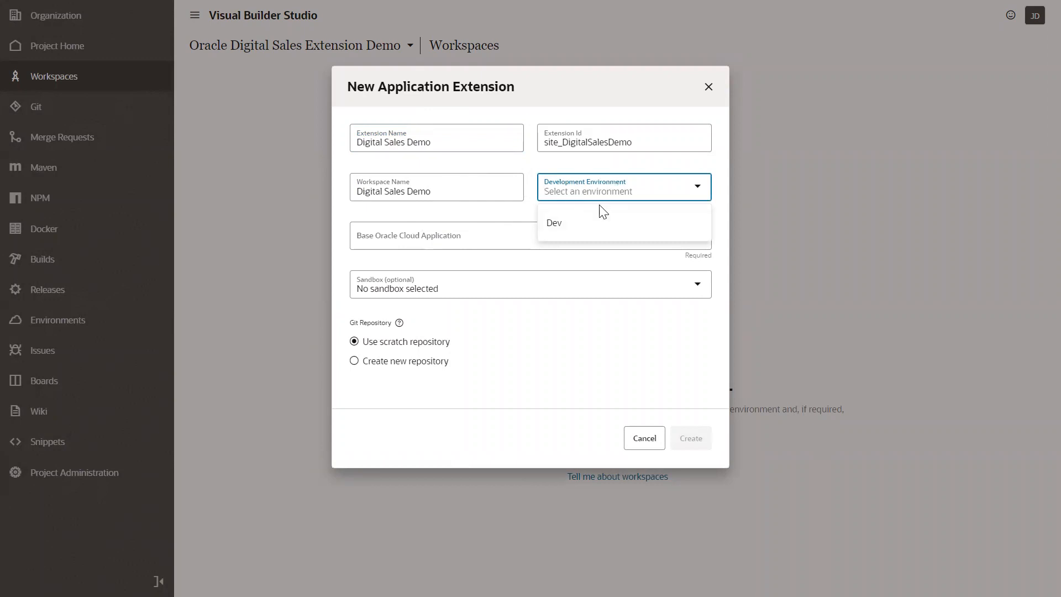
click(595, 224)
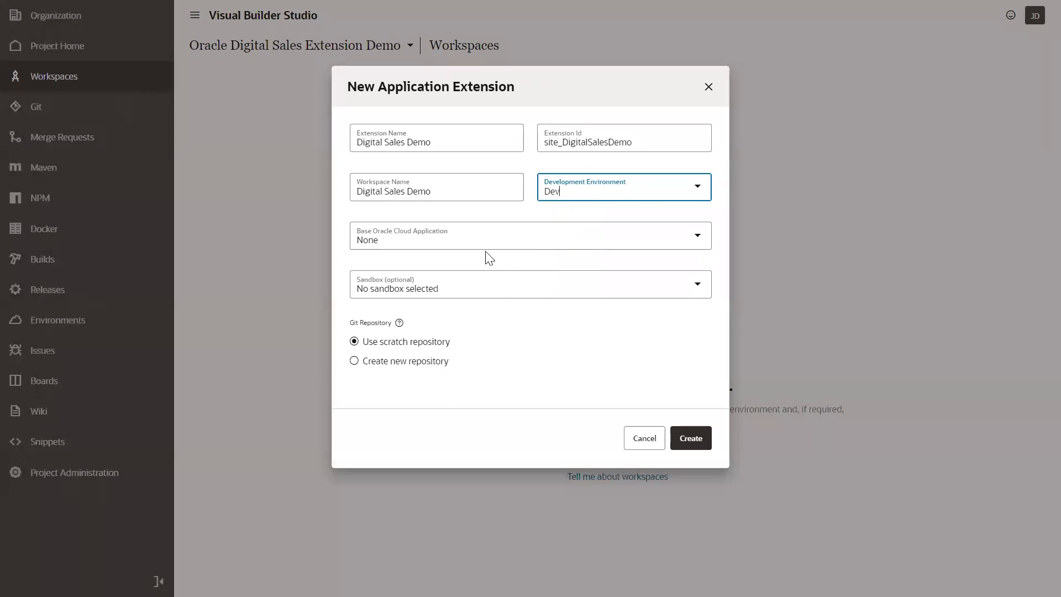
Set the extension's base Oracle Cloud application to Digital Sales (from Digital Sales).
click(471, 242)
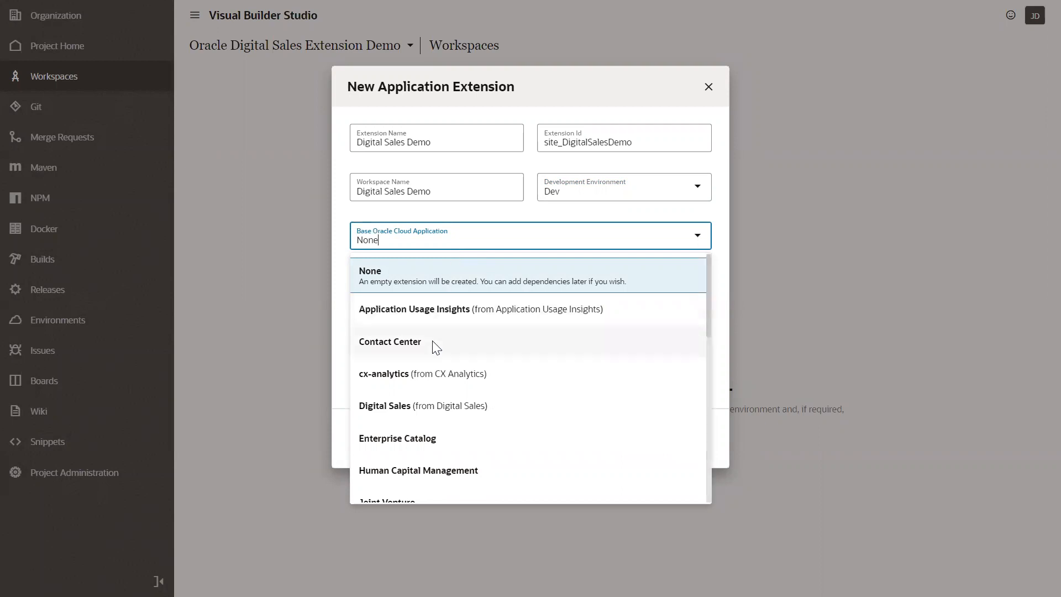
scroll(437, 348, down, 5)
scroll(443, 315, up, 3)
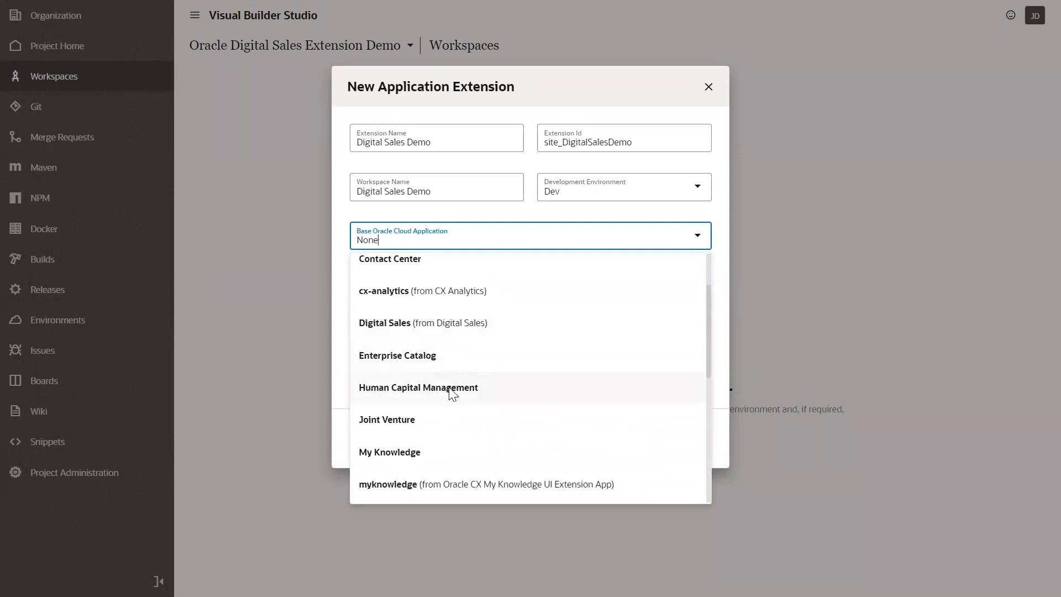
scroll(450, 392, down, 2)
scroll(451, 409, down, 2)
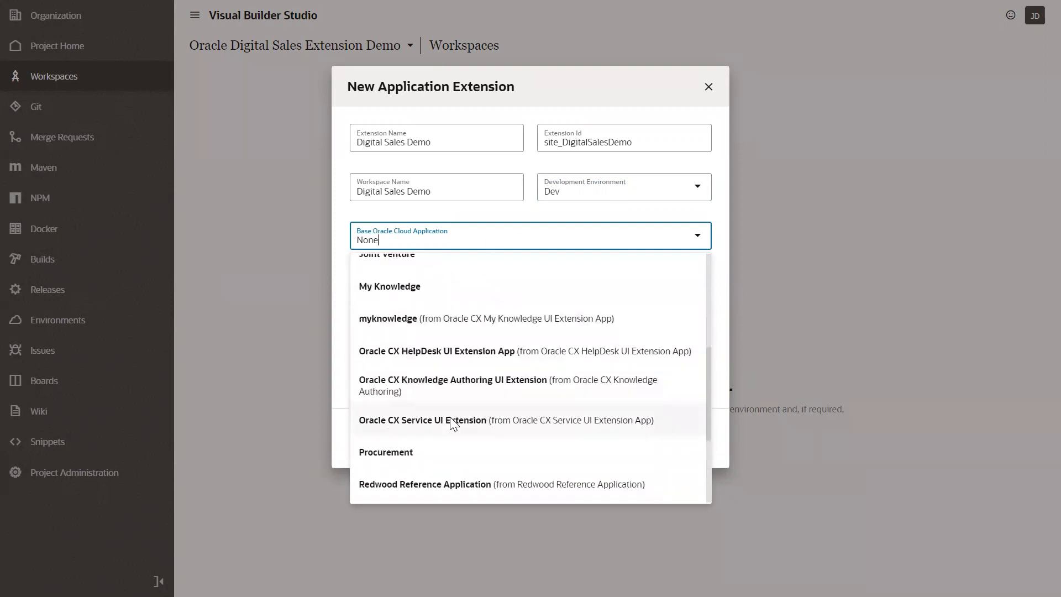
scroll(453, 431, down, 2)
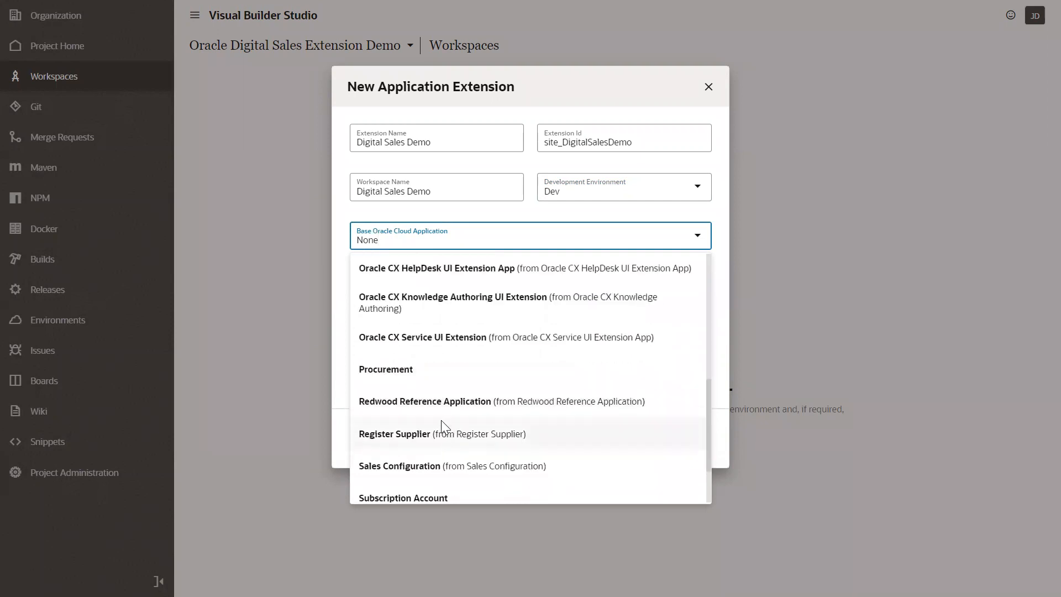
scroll(441, 432, down, 2)
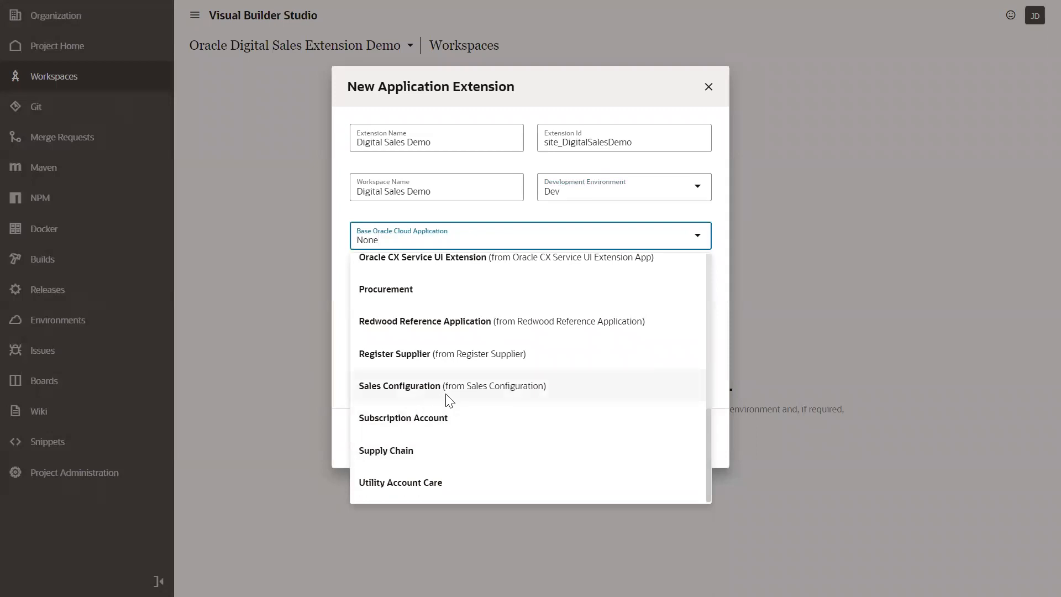
scroll(456, 386, up, 5)
scroll(459, 385, down, 5)
scroll(483, 379, up, 5)
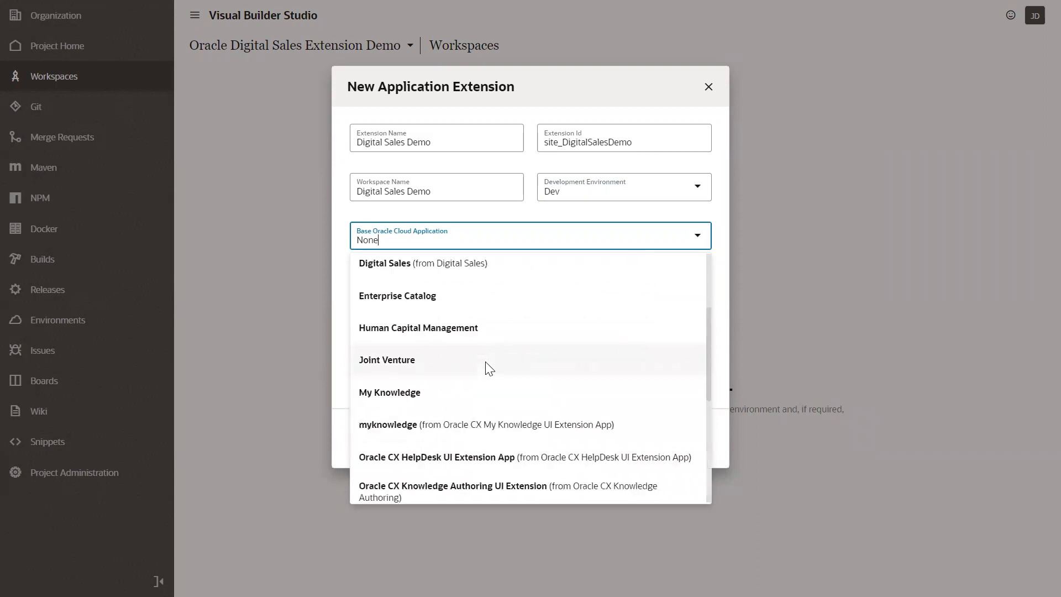
scroll(489, 367, up, 3)
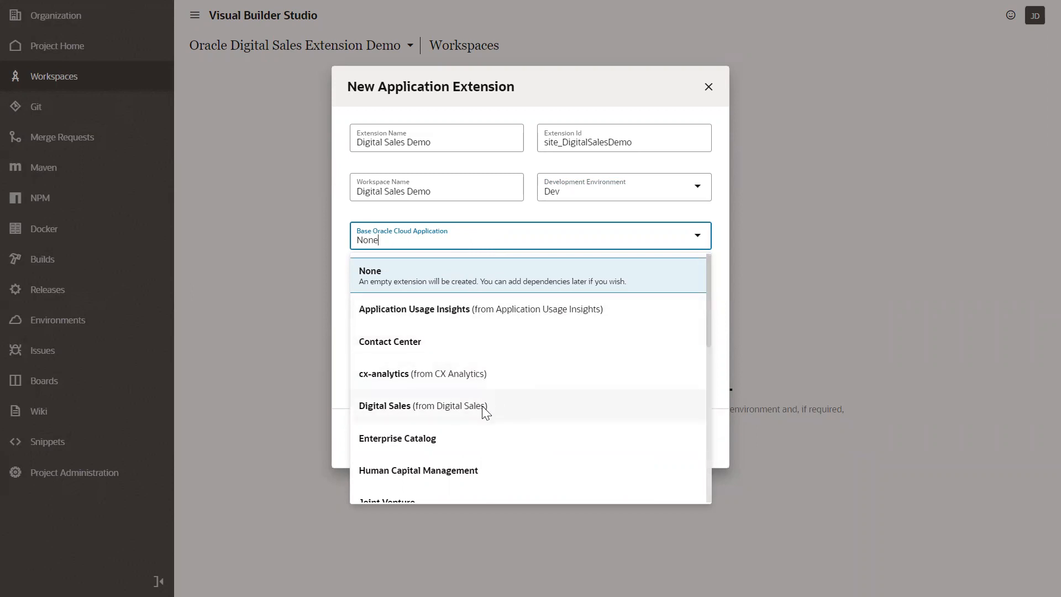
click(412, 411)
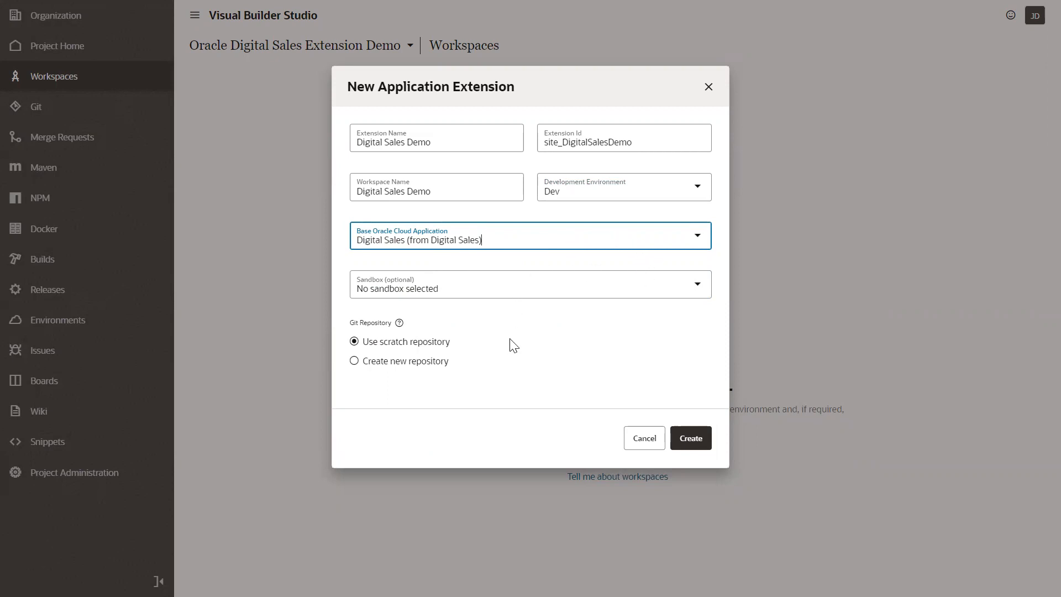
click(489, 344)
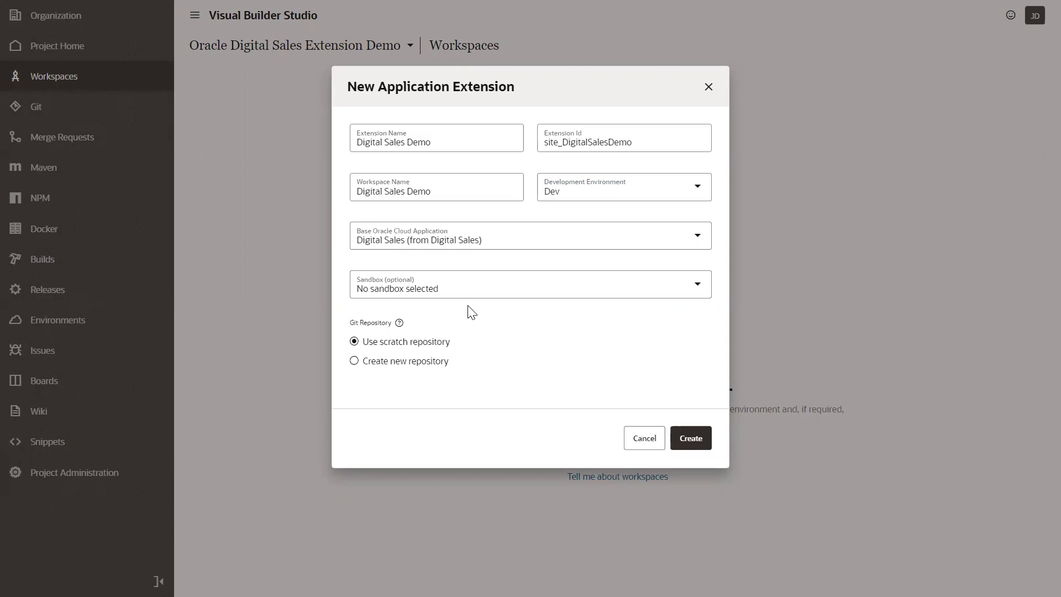
Examine the available sandboxes and the fields required for creating a new Git repository, keeping no sandbox and the scratch repository.
click(473, 288)
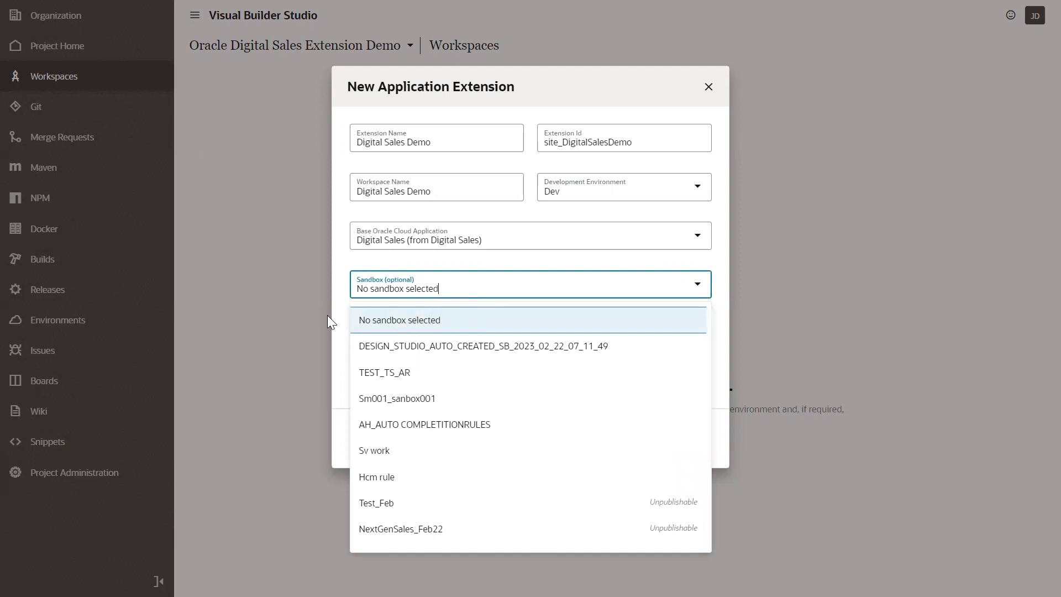
click(343, 303)
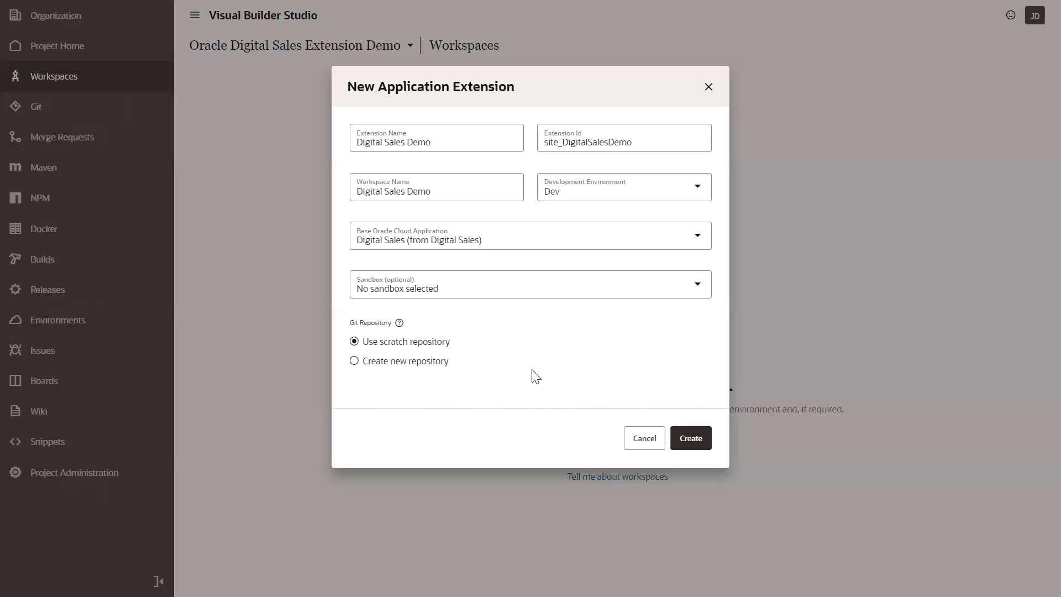
click(357, 365)
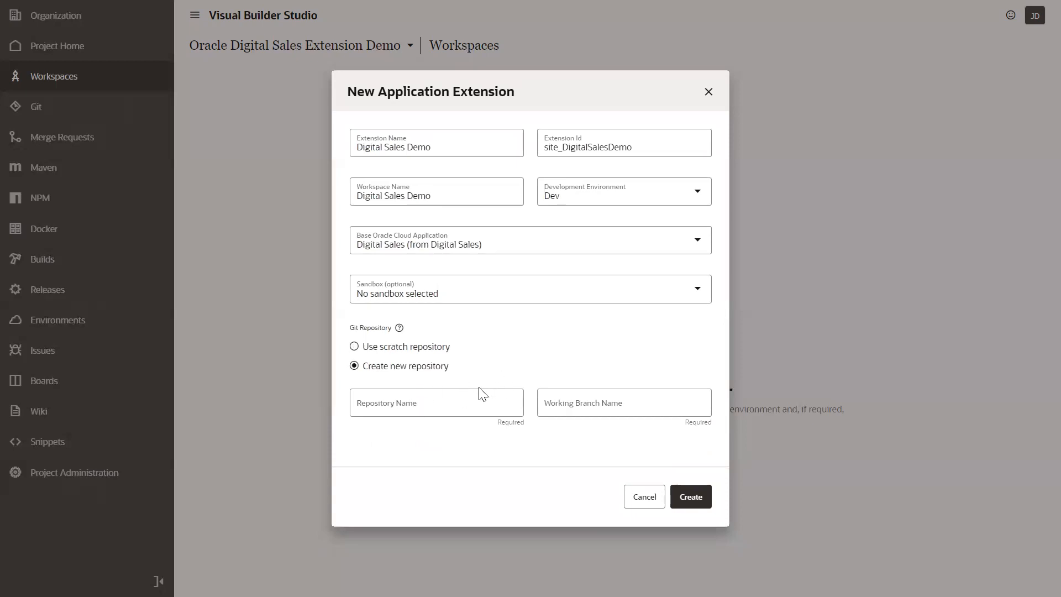
click(356, 348)
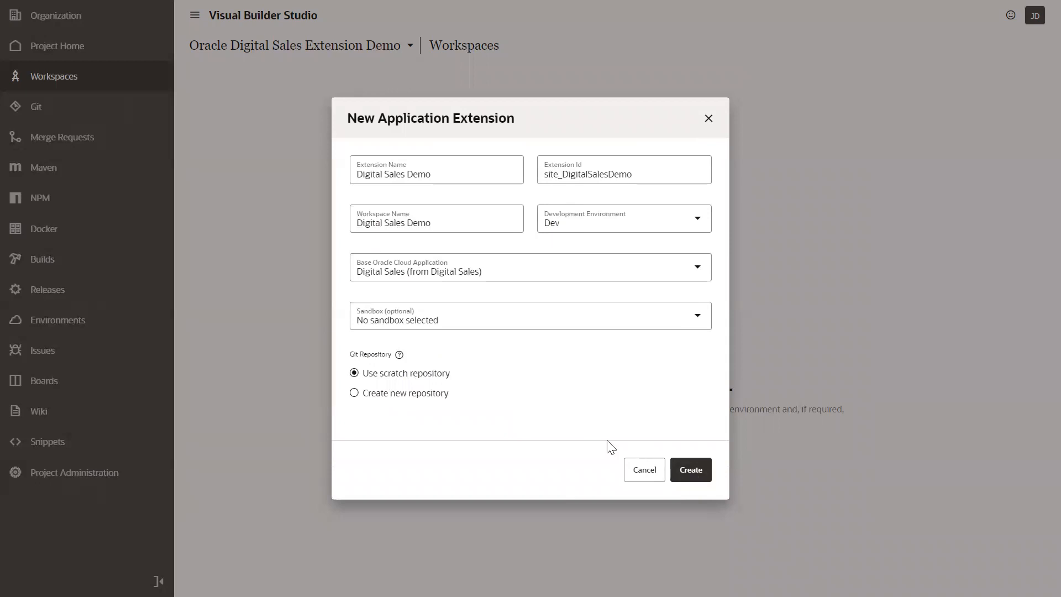
Choose to create a new Git repository for the extension and name it AccountExtention_001.
click(355, 393)
click(393, 408)
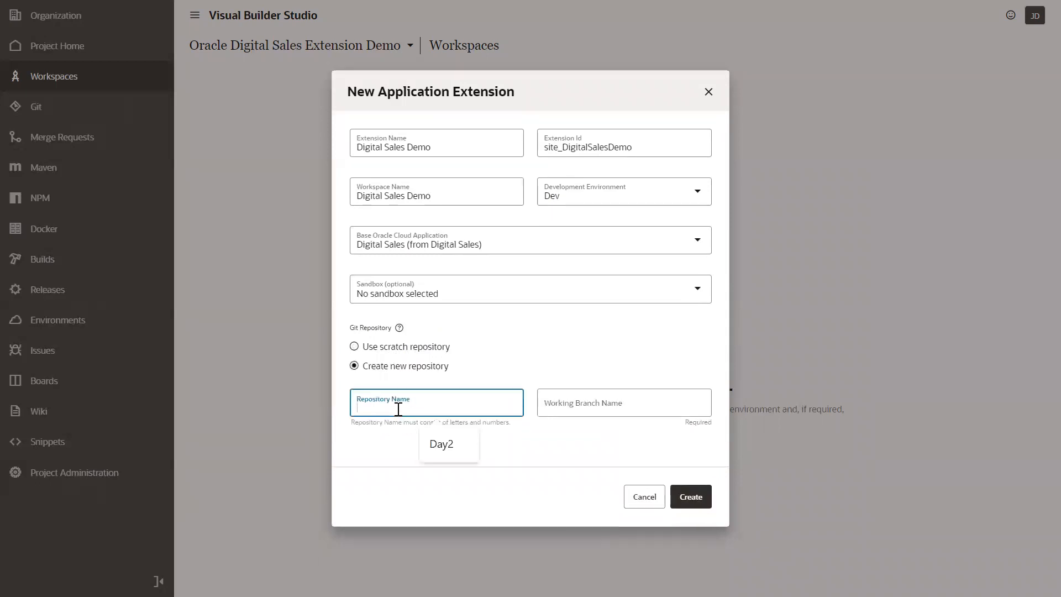
click(542, 347)
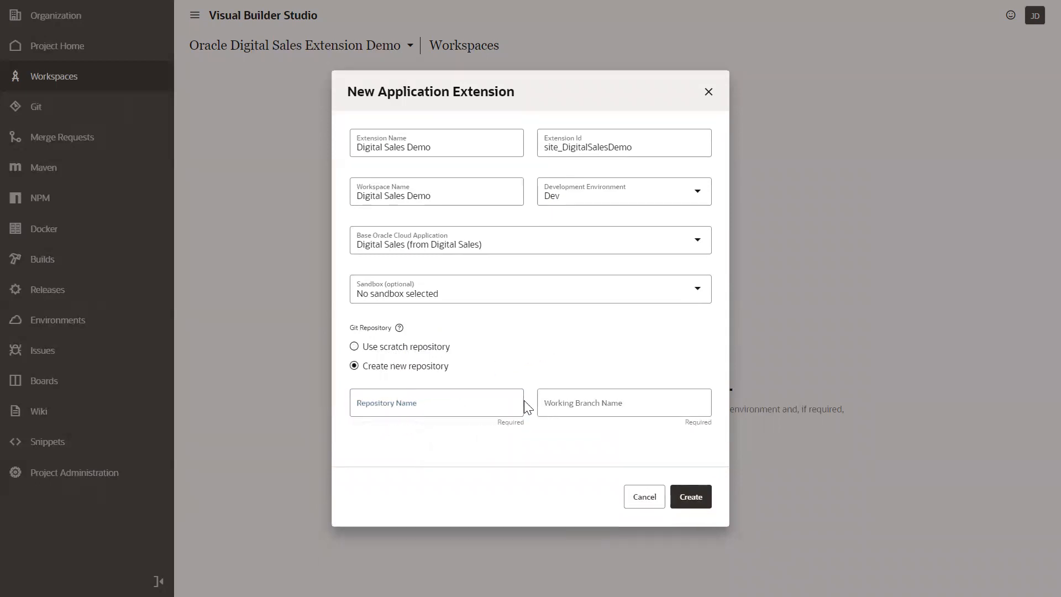
click(405, 407)
click(588, 400)
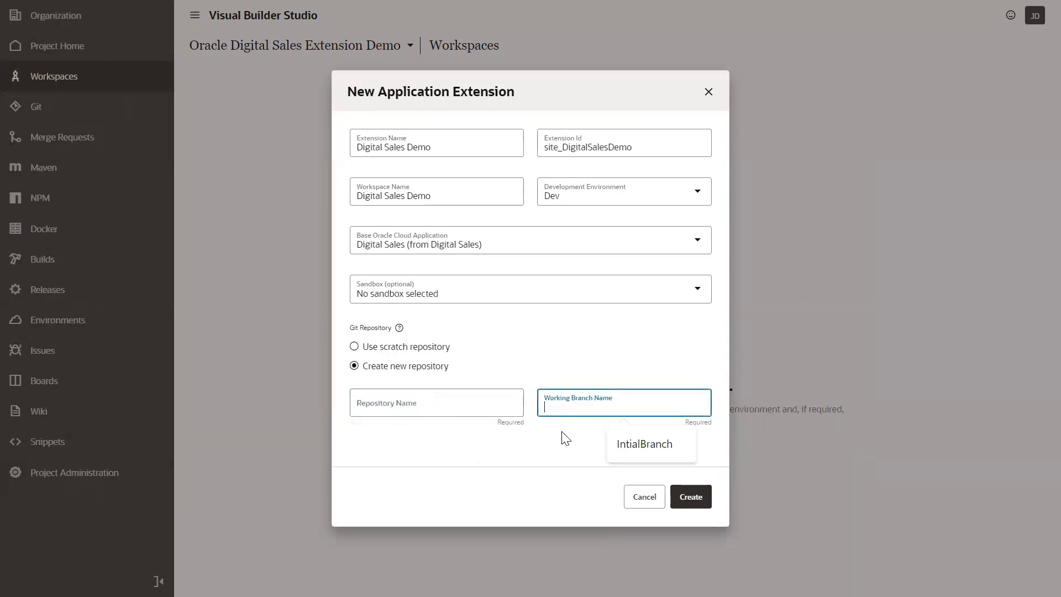
click(440, 407)
click(545, 334)
click(457, 393)
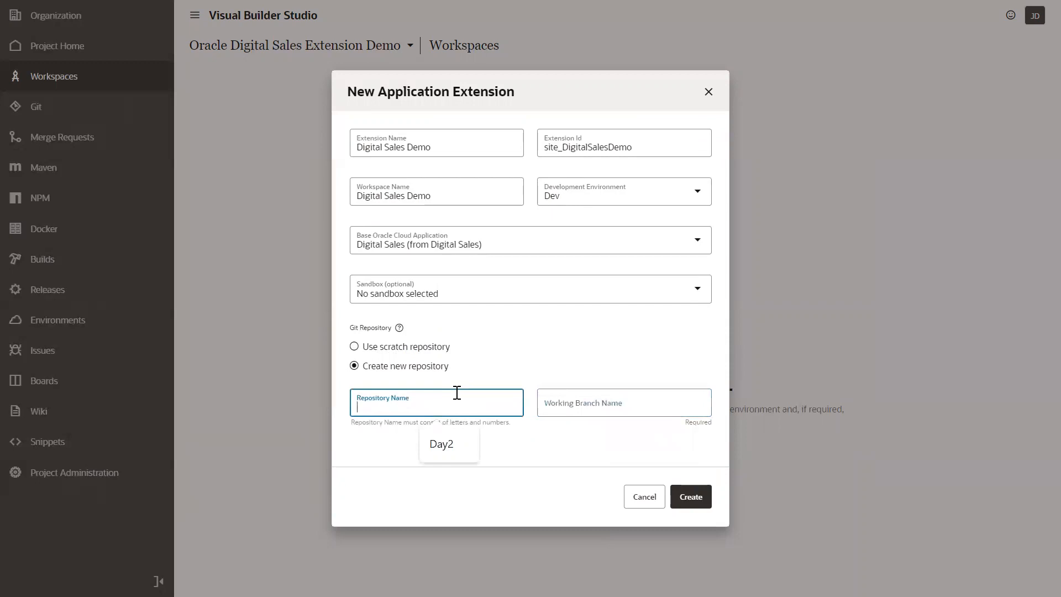
text(s)
key(BackSpace)
text(AccountExt)
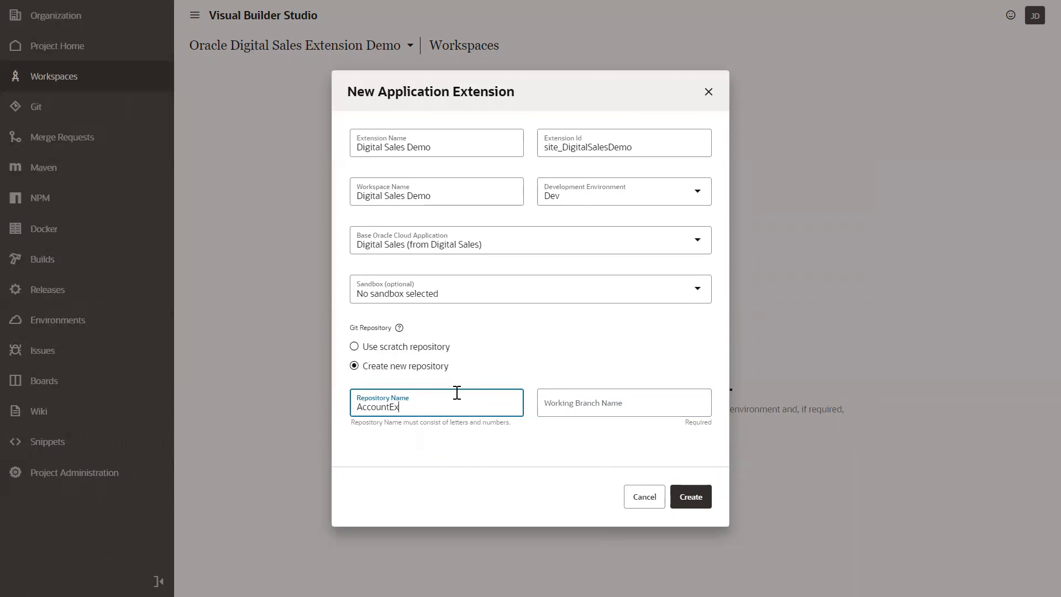
key(BackSpace)
text(tention_001)
Set the working branch name to IntialBranch and create the application extension.
click(602, 396)
click(633, 442)
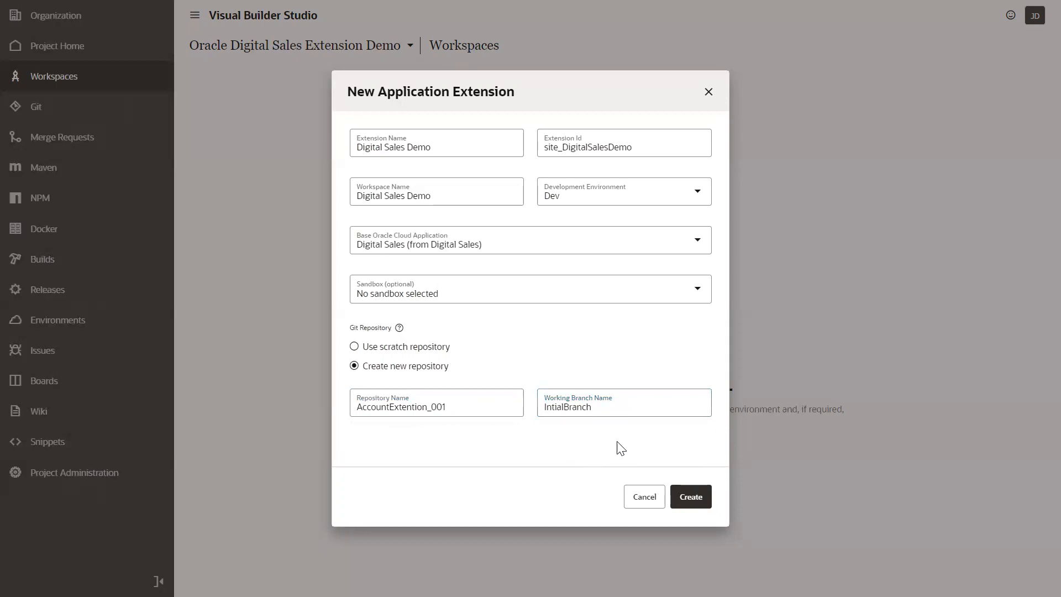
click(695, 497)
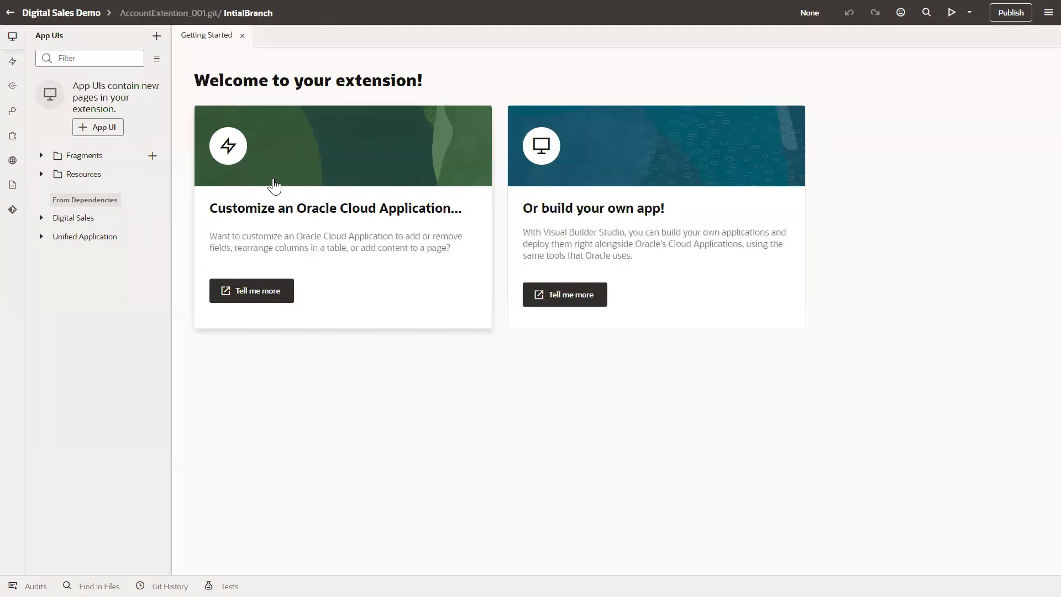
Open the accounts page of the mycustomers flow in the digital-sales App UI and look through the flow's other pages.
click(42, 217)
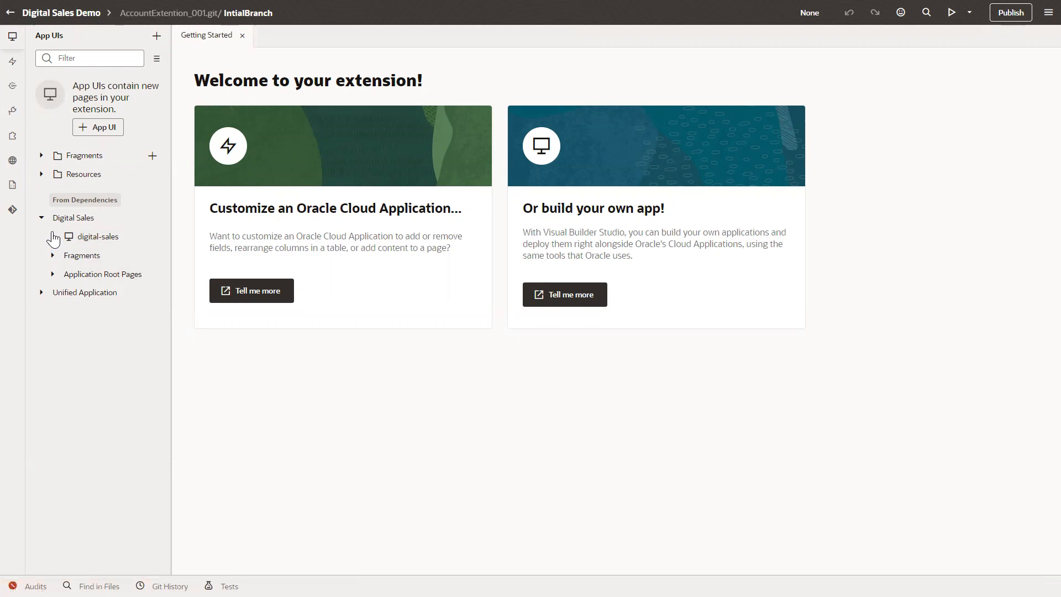
click(53, 237)
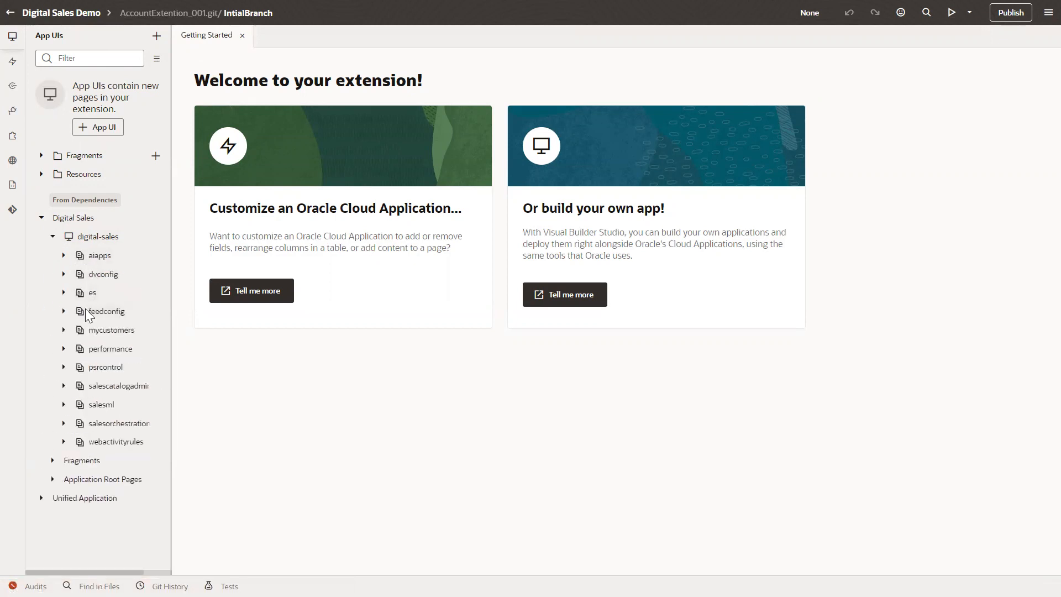
click(54, 237)
click(54, 237)
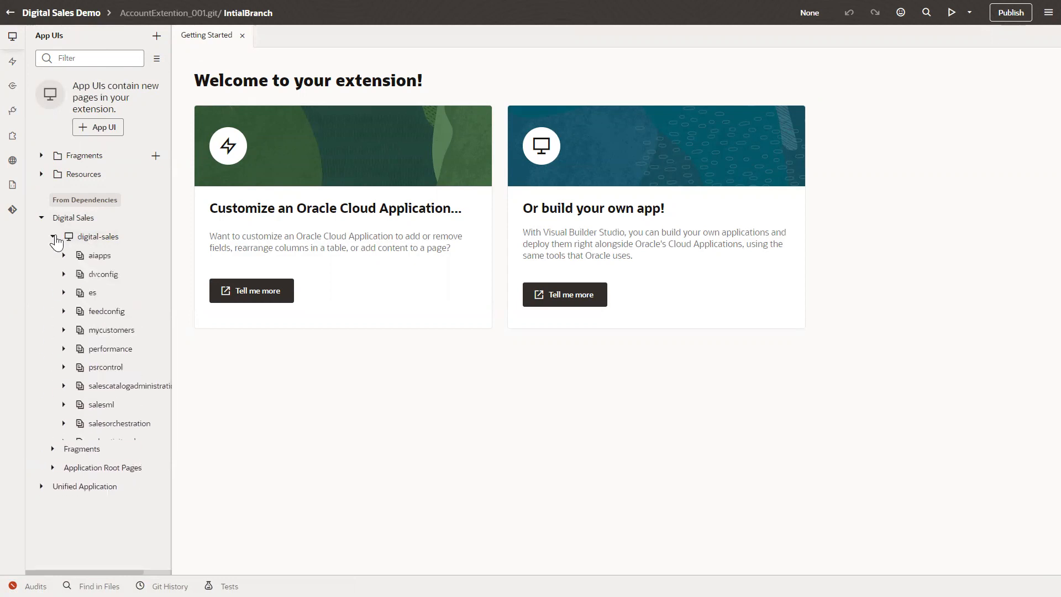
click(63, 331)
scroll(109, 327, down, 3)
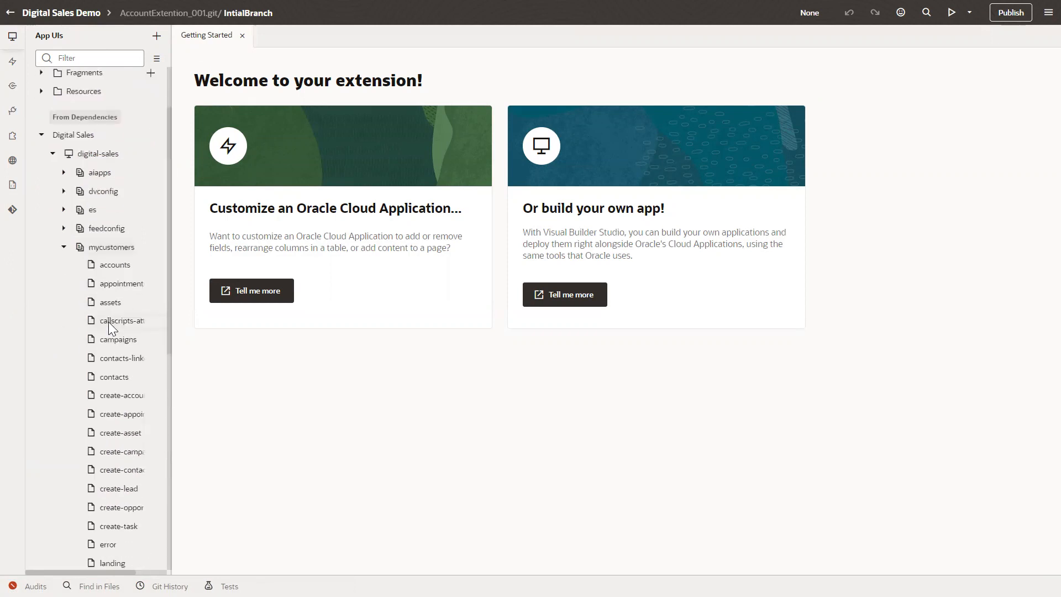
click(110, 266)
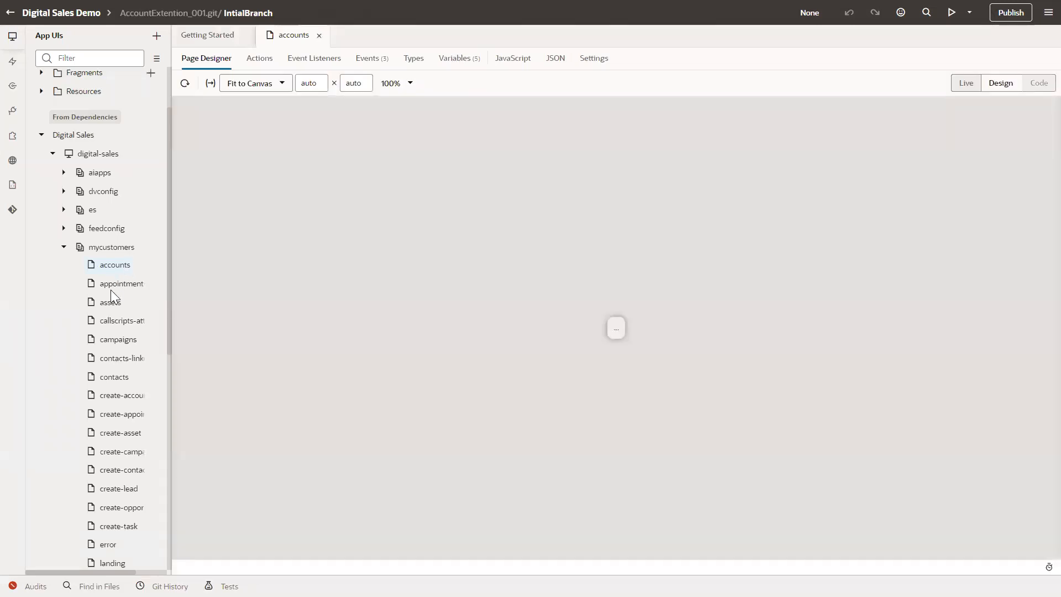
scroll(110, 290, down, 3)
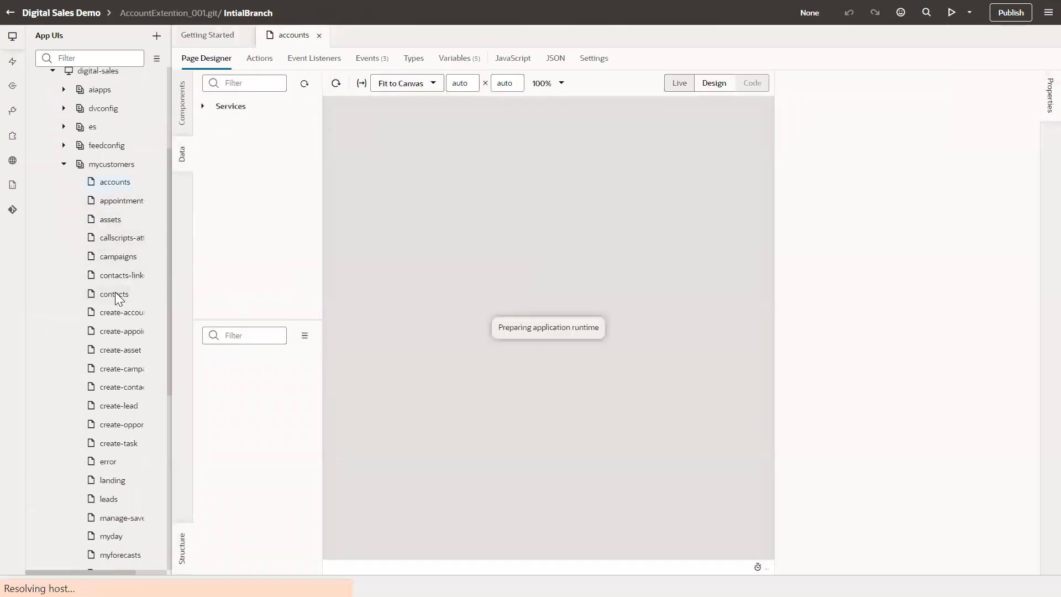
scroll(123, 345, down, 3)
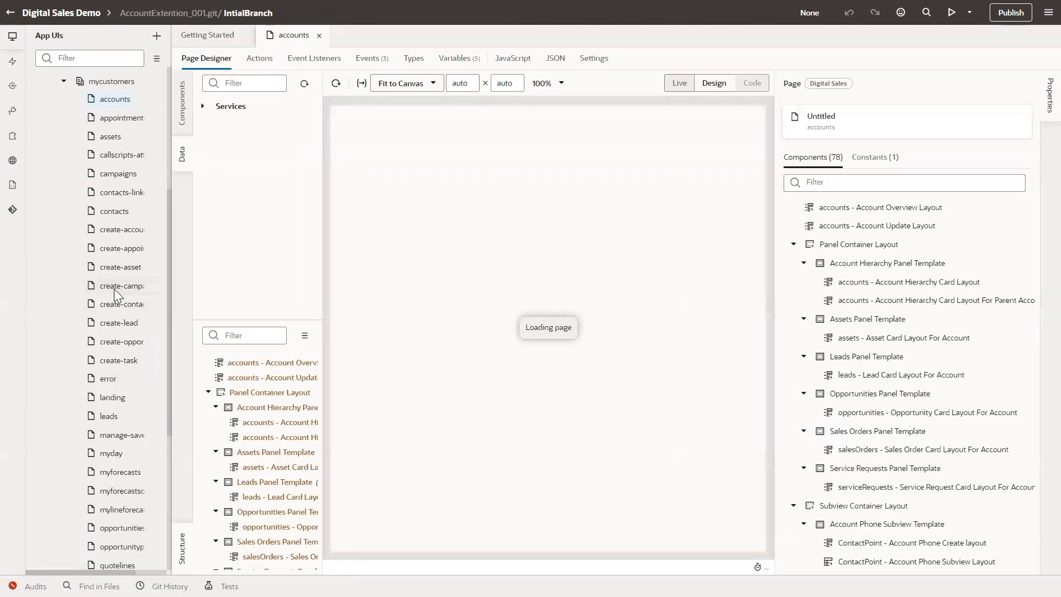
scroll(109, 209, down, 9)
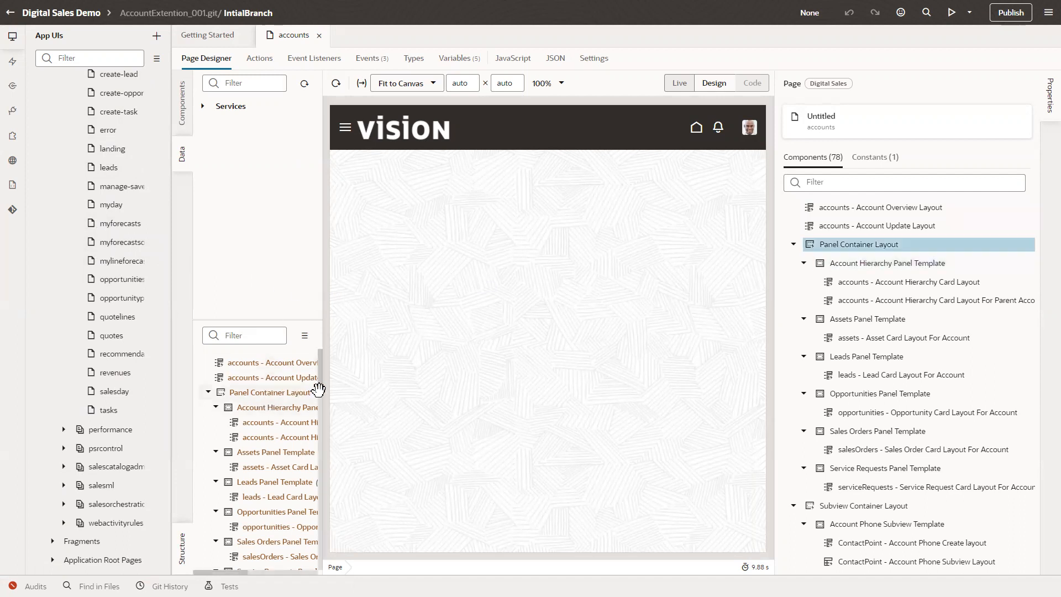
scroll(140, 244, up, 9)
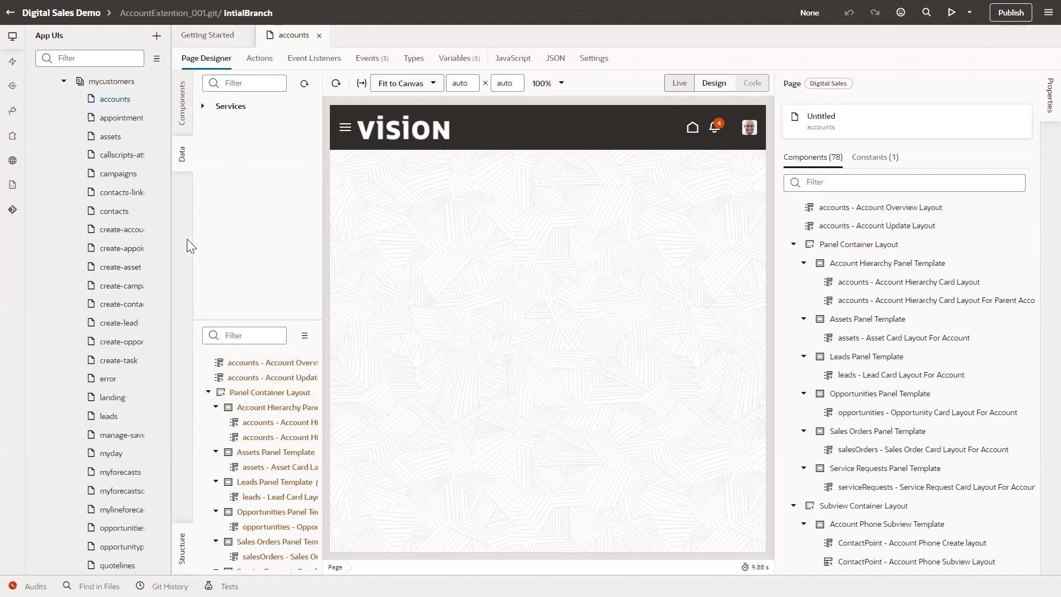
scroll(138, 285, up, 9)
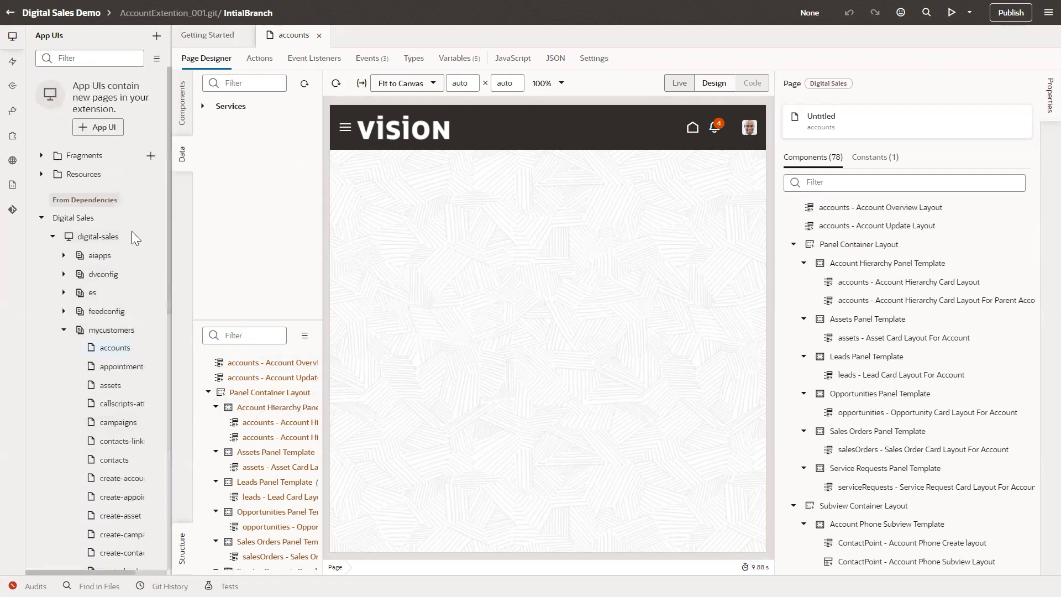
Display the layouts of the Digital Sales dependency and expand the Accounts object.
click(13, 62)
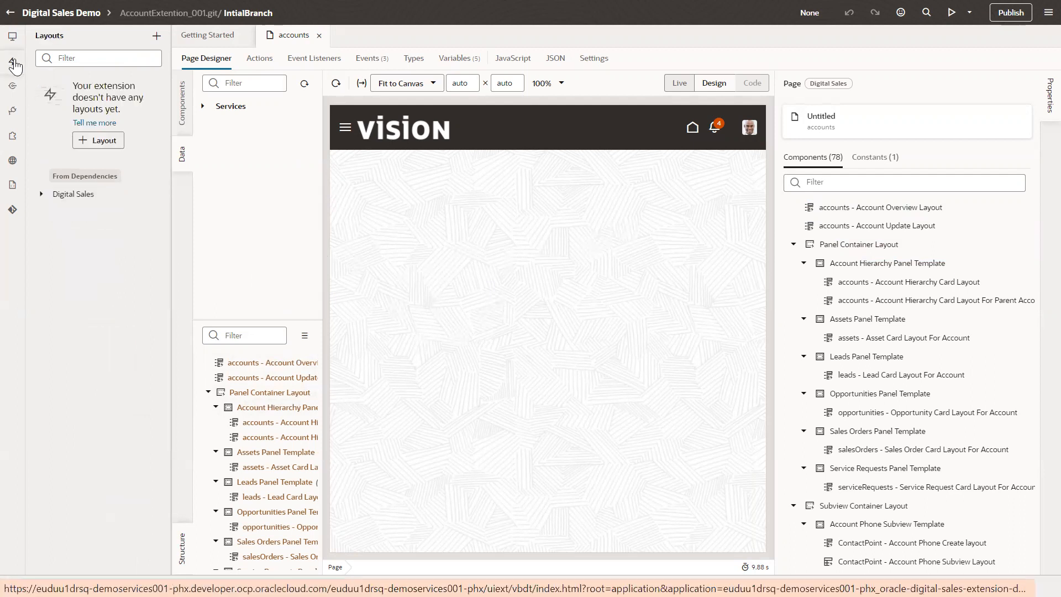
click(41, 194)
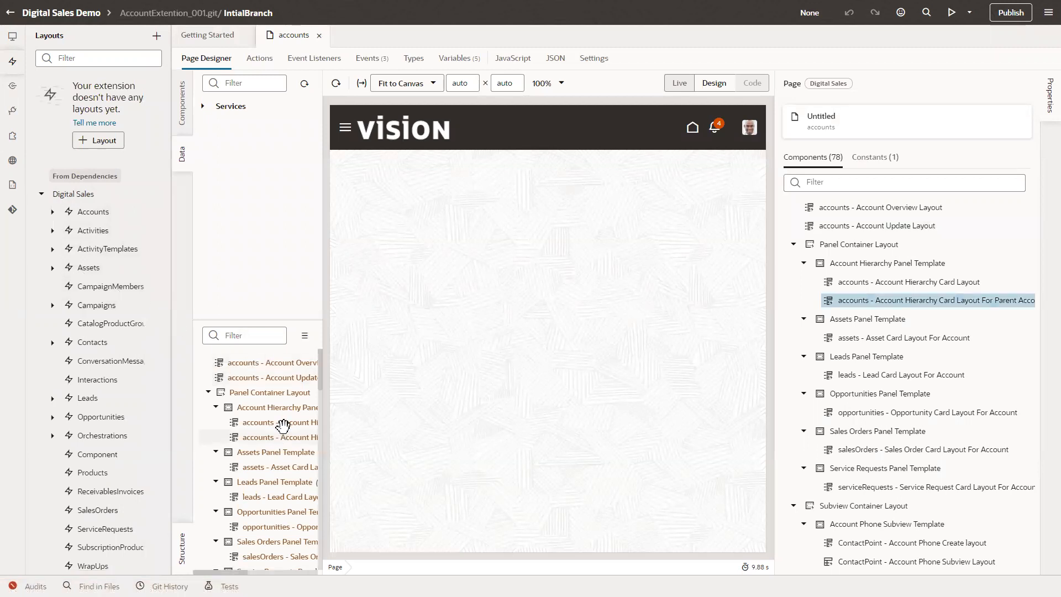
click(13, 40)
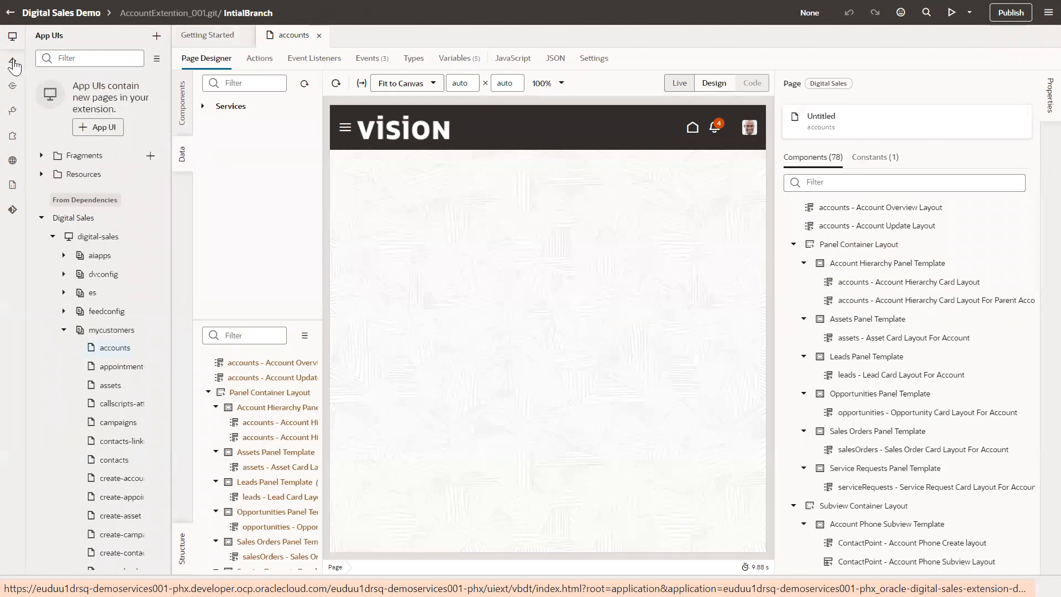
click(13, 61)
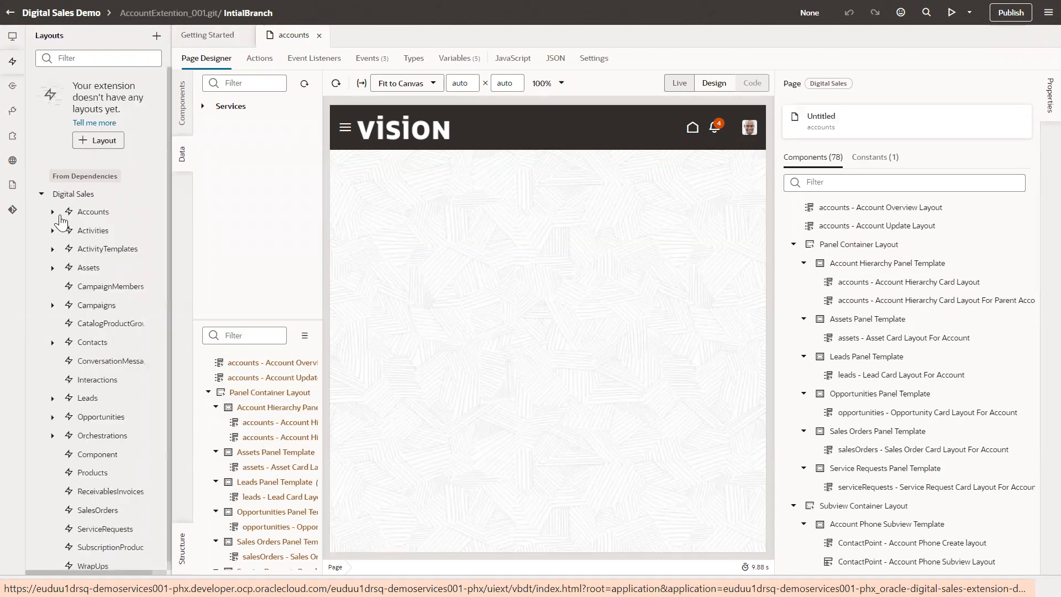
click(53, 212)
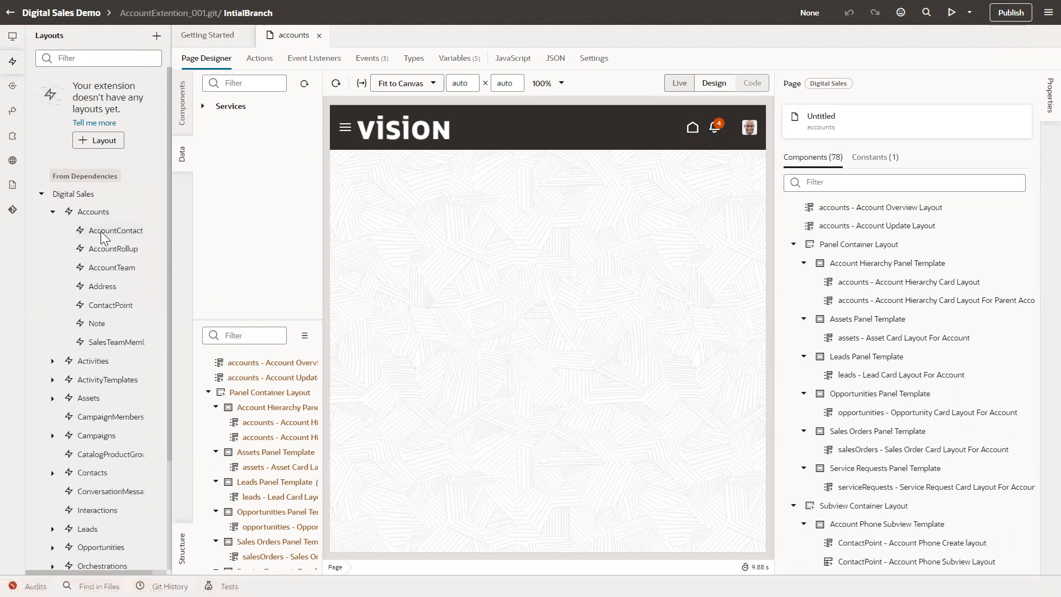
Look through the layout rule sets of the Accounts, AccountRollup, AccountTeam and Address objects.
click(88, 212)
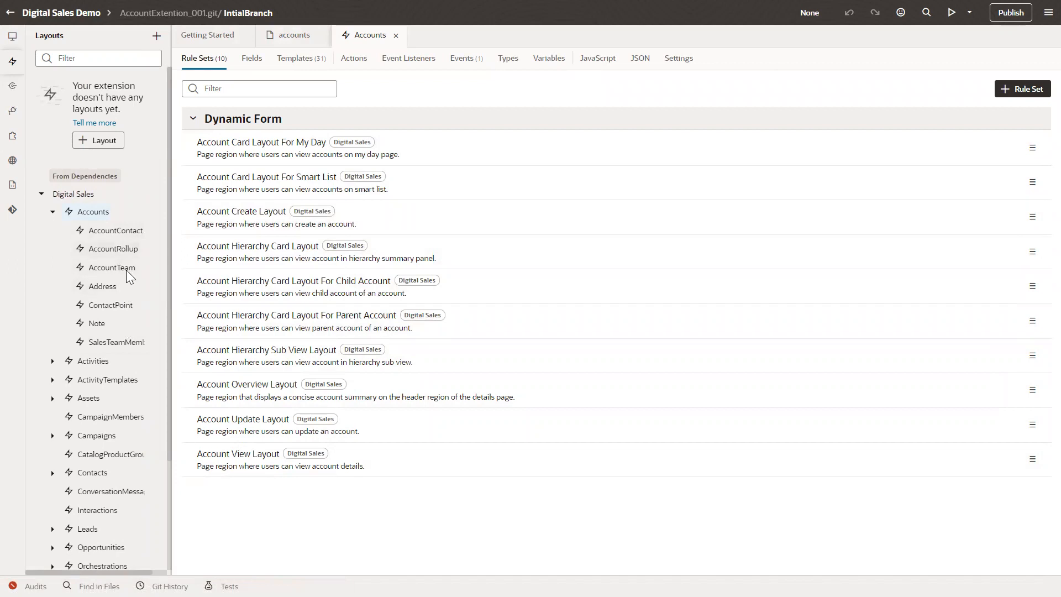
click(115, 249)
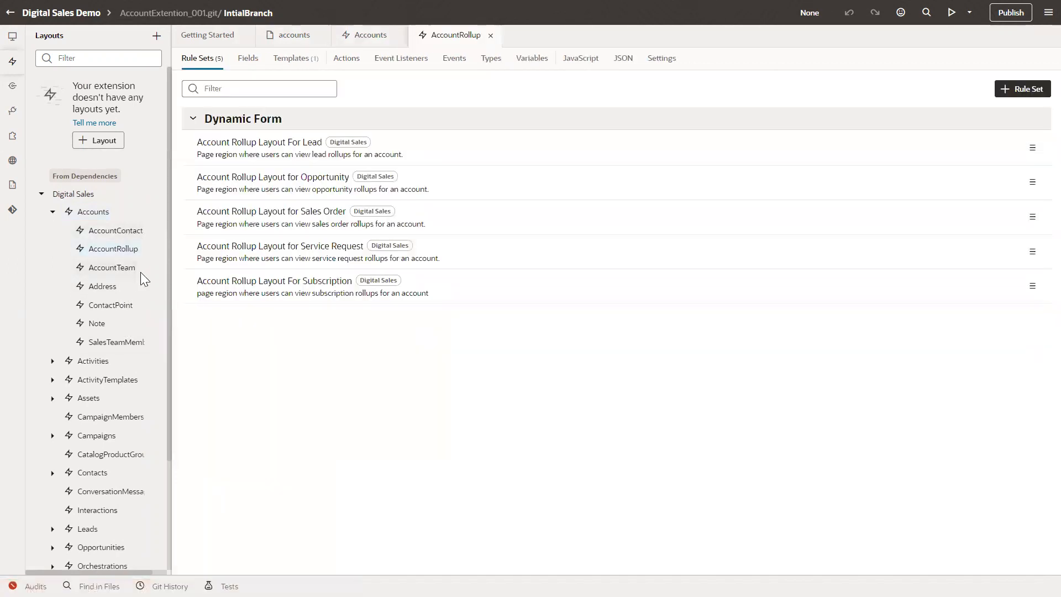
click(125, 272)
click(121, 290)
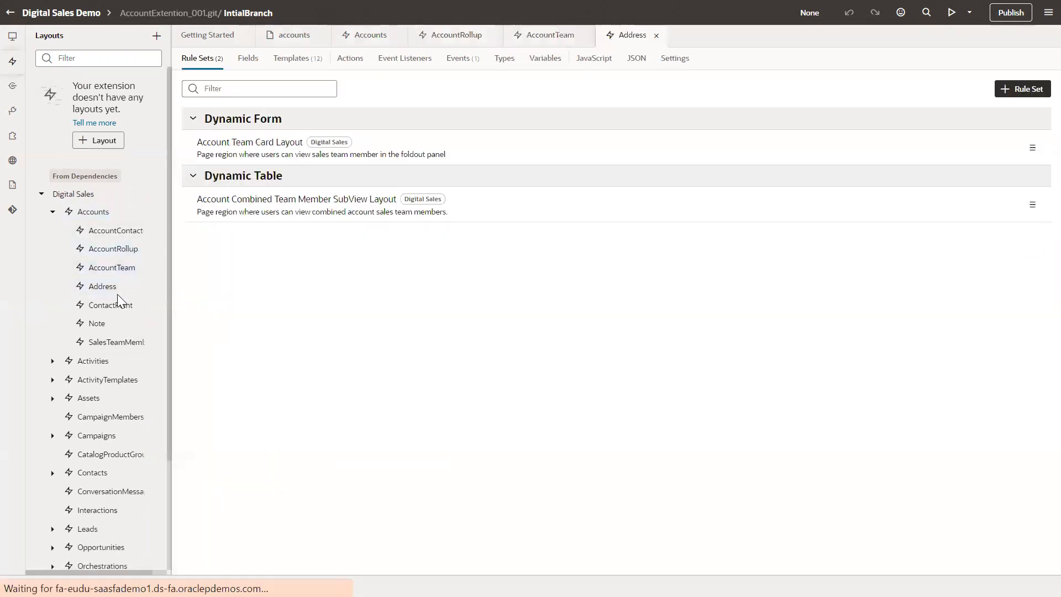
Open the default layout of the Accounts object's Account Create Layout rule set and examine its displayed fields and form properties.
click(94, 215)
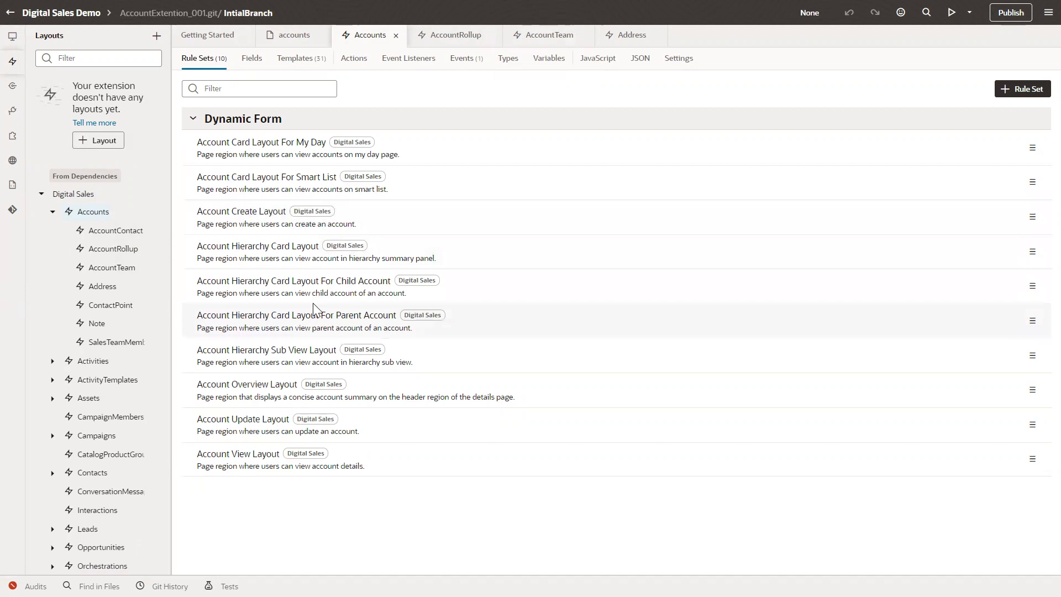
click(376, 215)
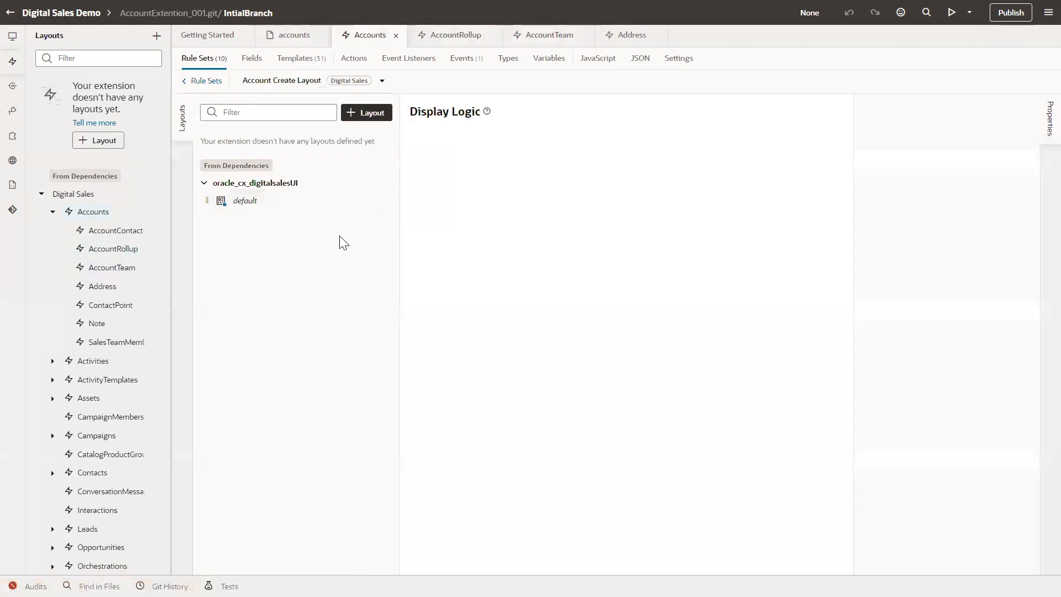
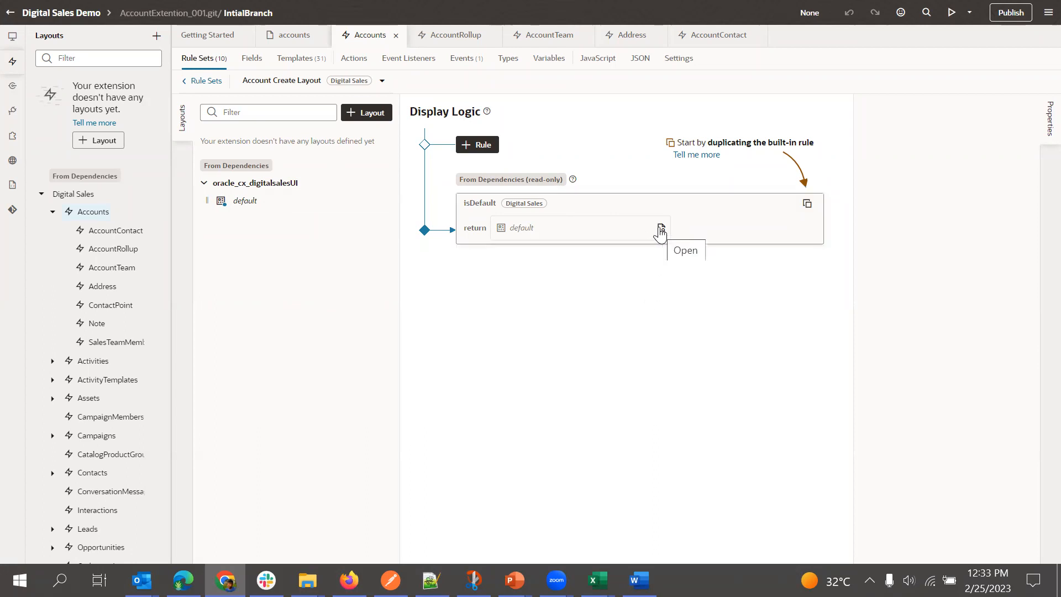
click(661, 232)
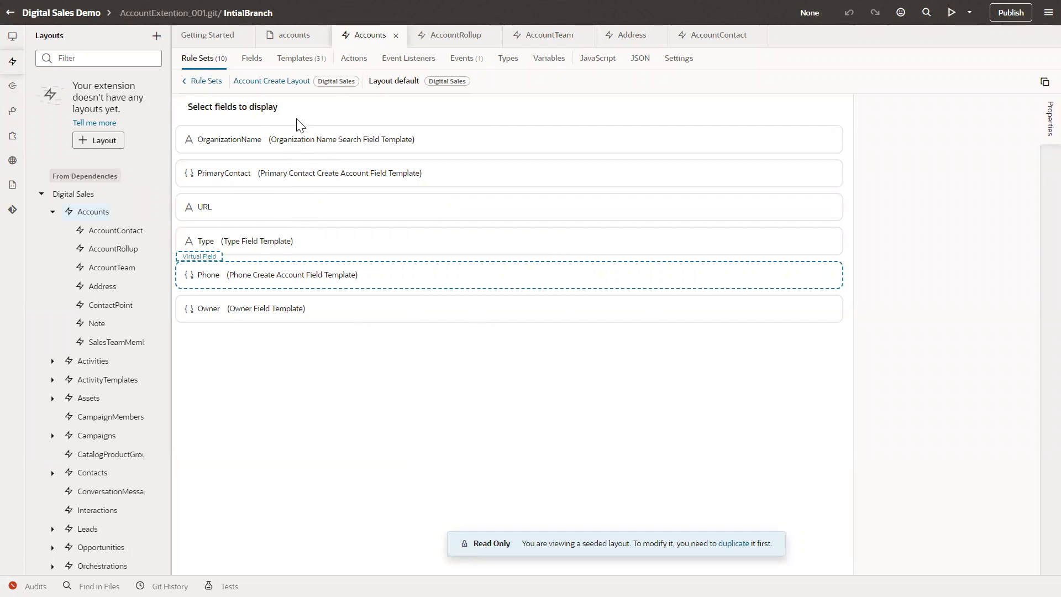
click(314, 433)
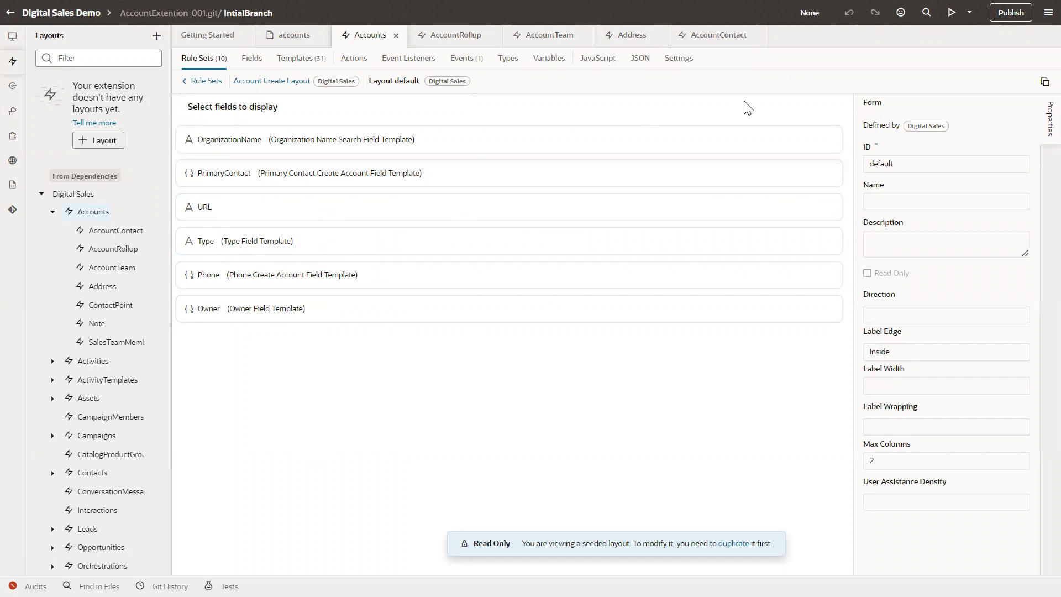
Preview the extension, examine the Create Account form reached from Digital Sales Accounts, and cancel the form.
click(951, 15)
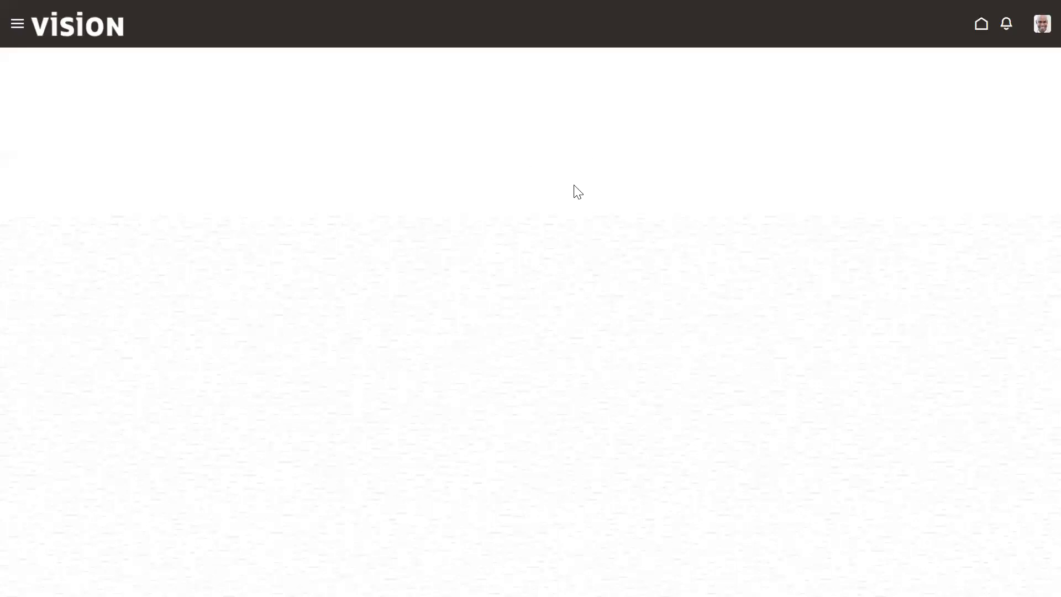
click(17, 25)
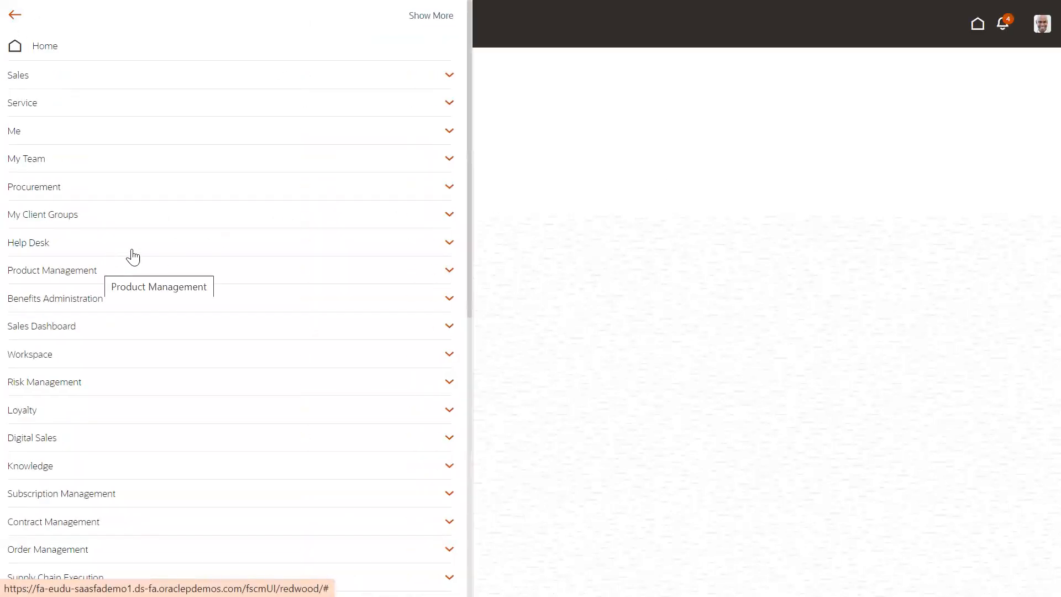
scroll(182, 287, down, 3)
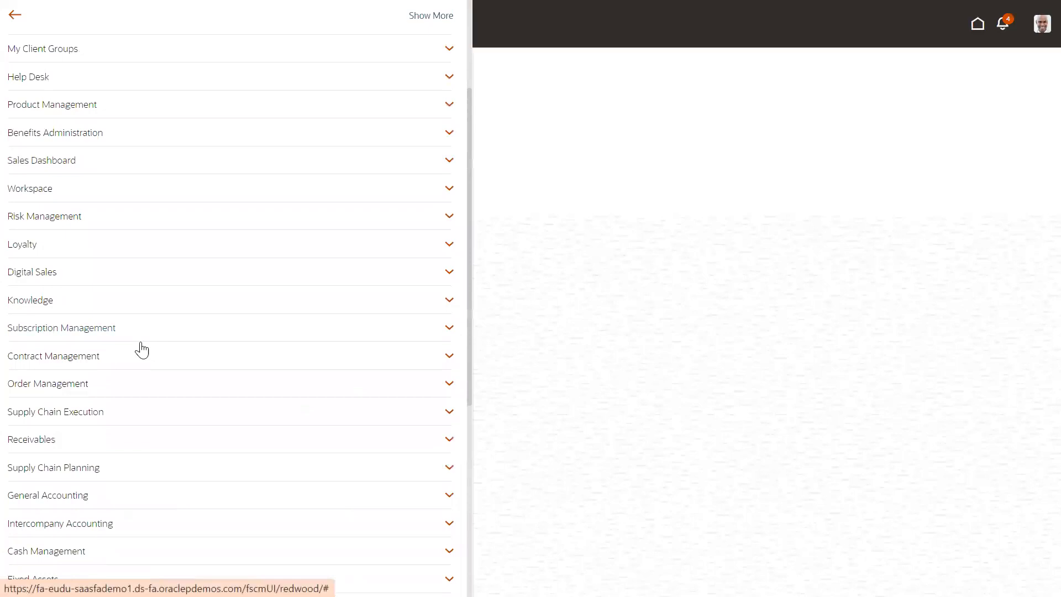
click(83, 273)
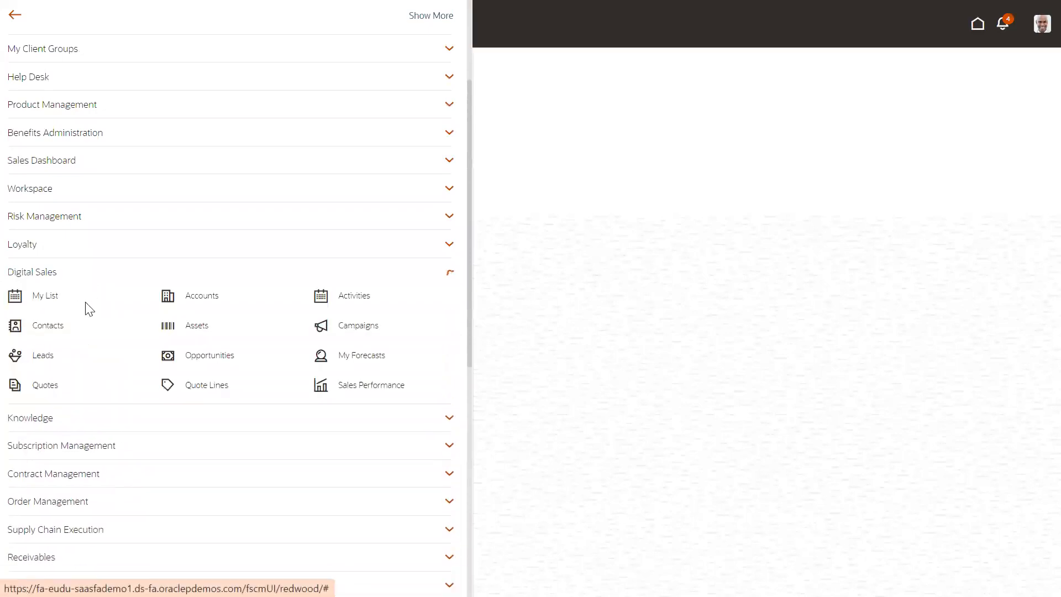
click(176, 297)
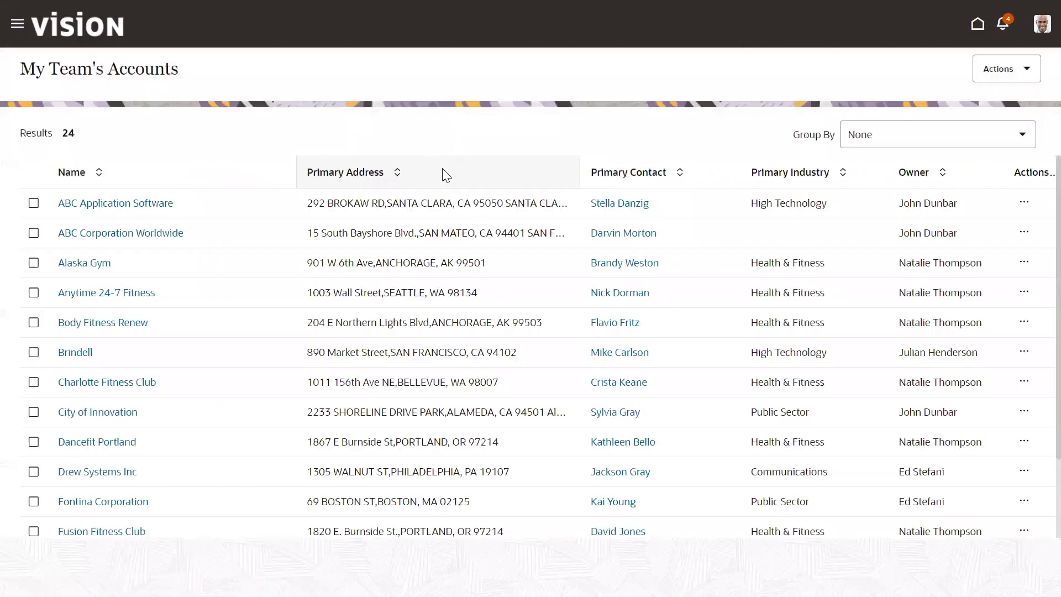
click(242, 121)
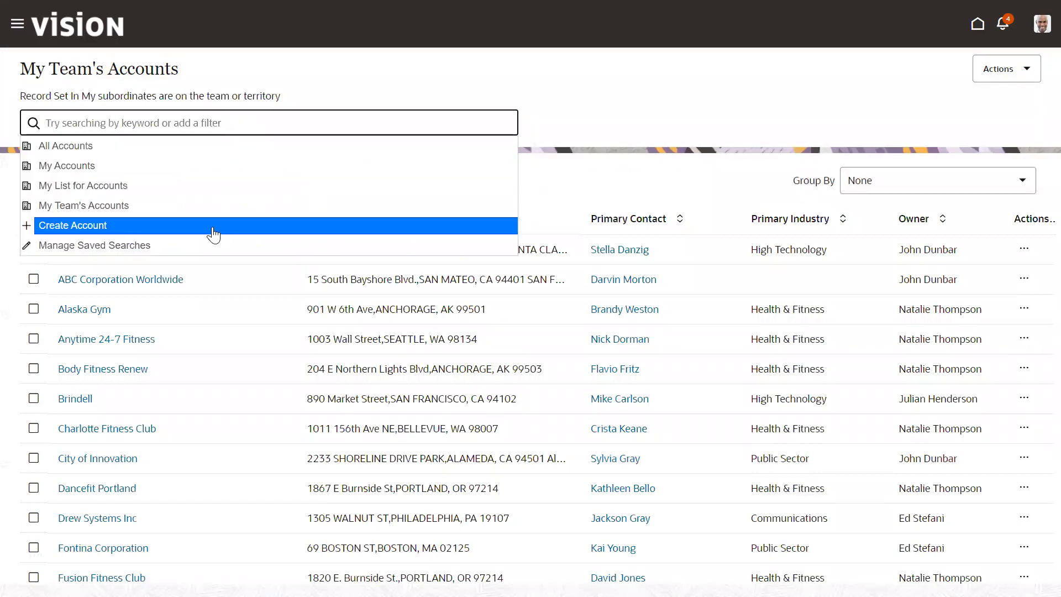
click(107, 226)
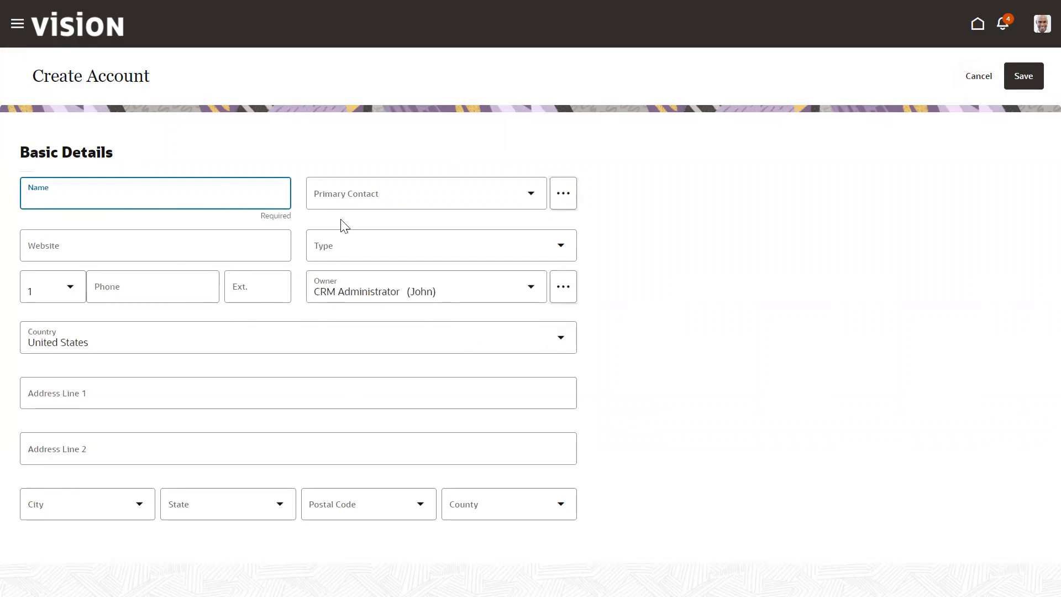
click(978, 82)
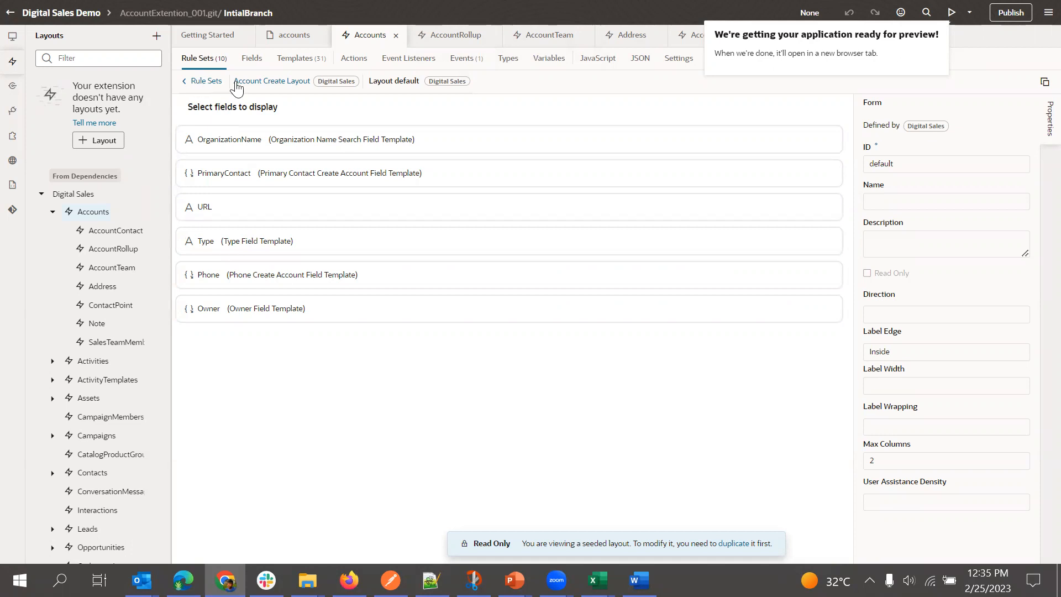
Duplicate the built-in isDefault rule of Account Create Layout with its layout as Default Account Create Page, and retry the failed synchronization.
click(270, 83)
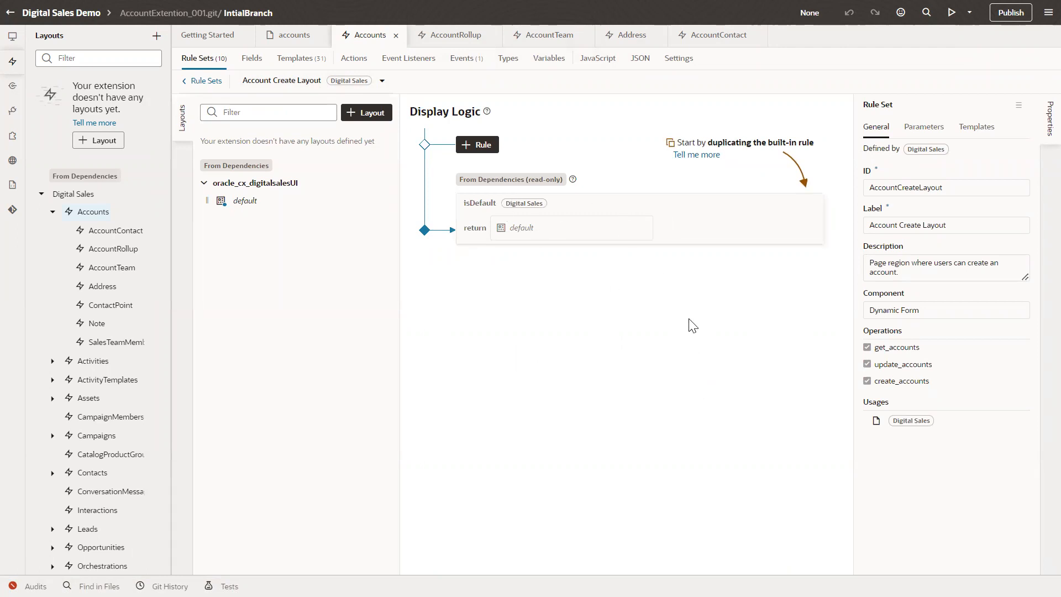
click(806, 204)
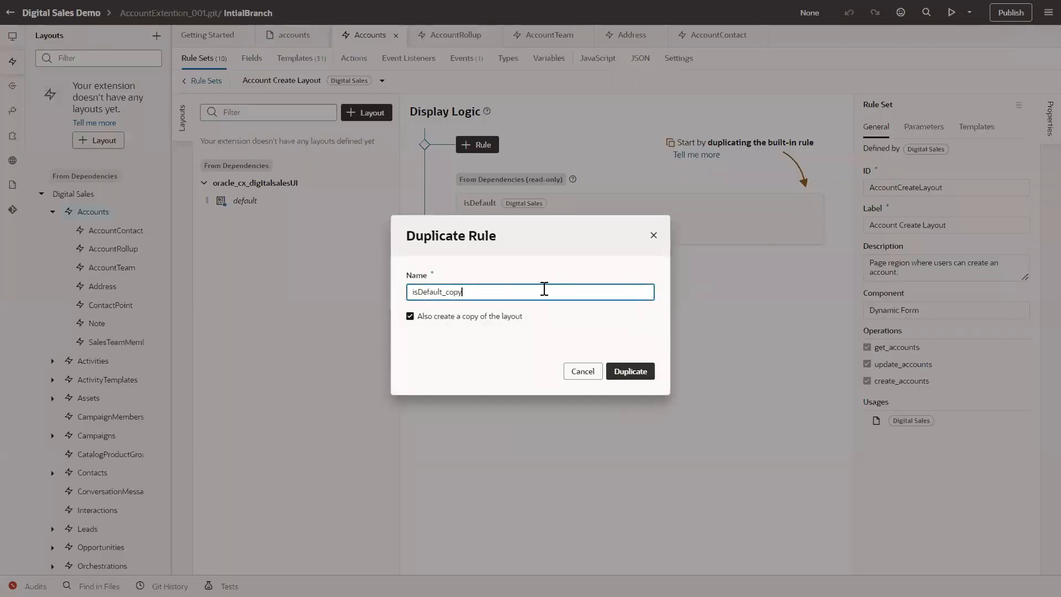
key(ctrl+a)
key(BackSpace)
text(De)
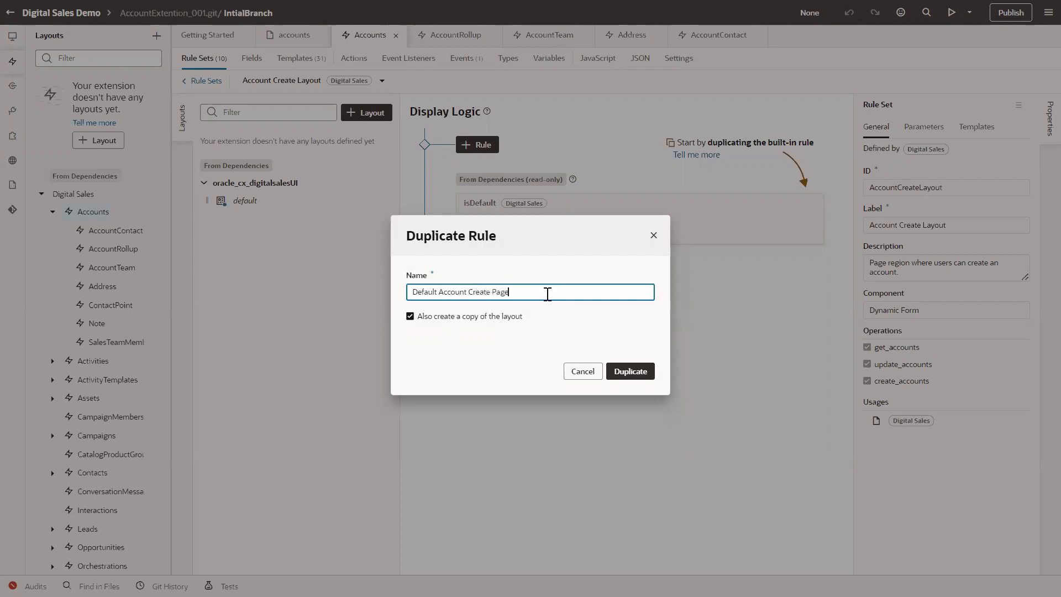
click(631, 372)
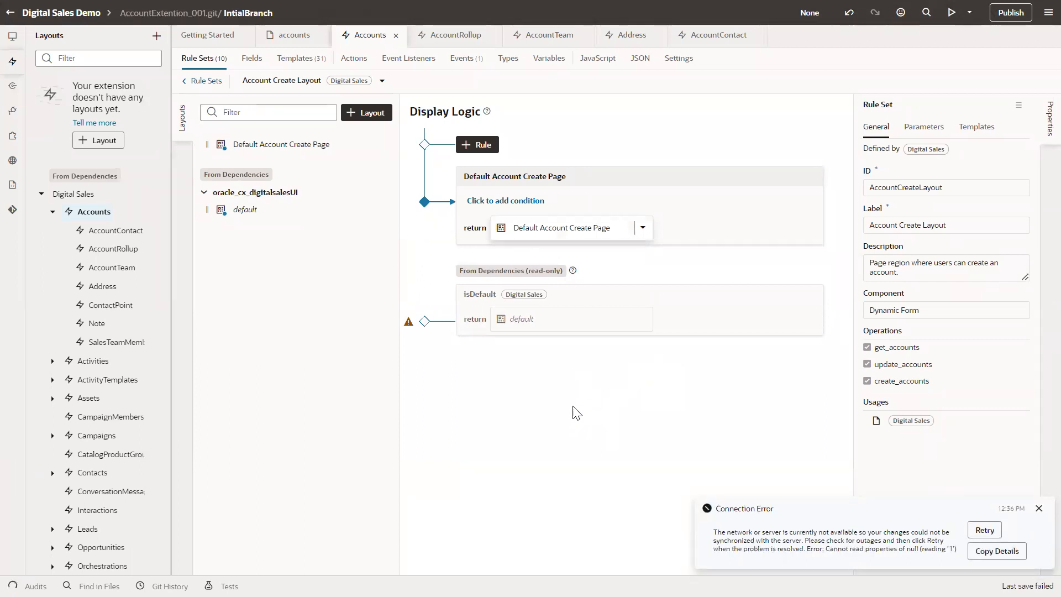
click(982, 533)
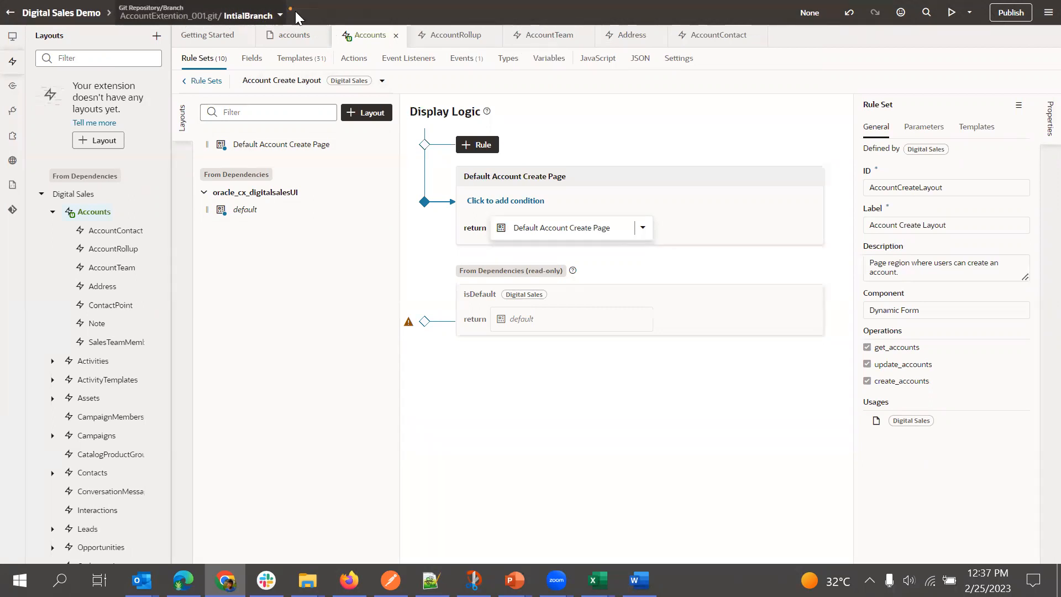
Review the Switch Branch/Sandbox options and the Git actions offered for the working branch.
click(811, 16)
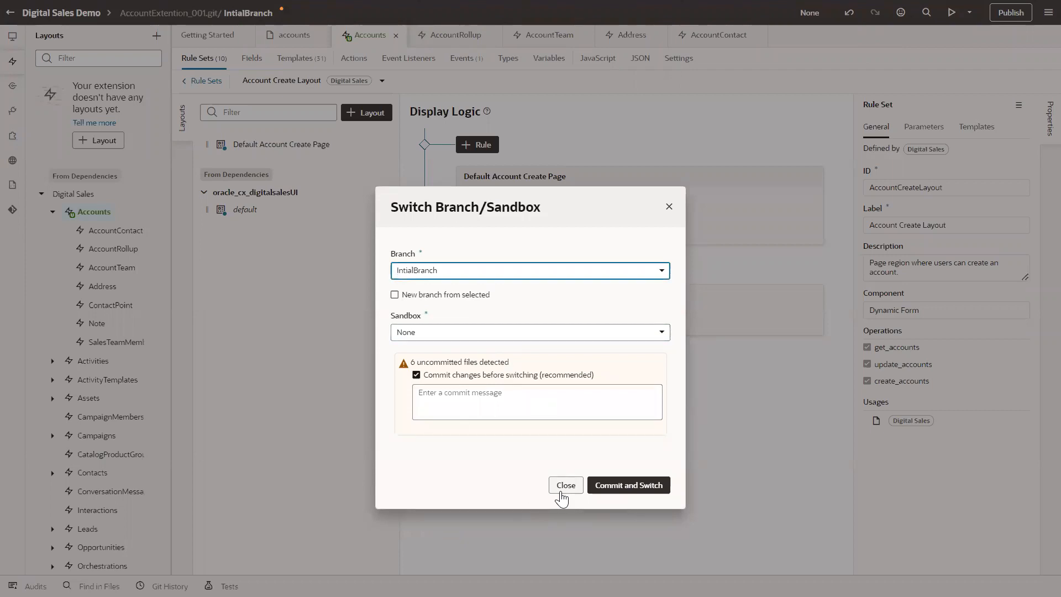
click(564, 486)
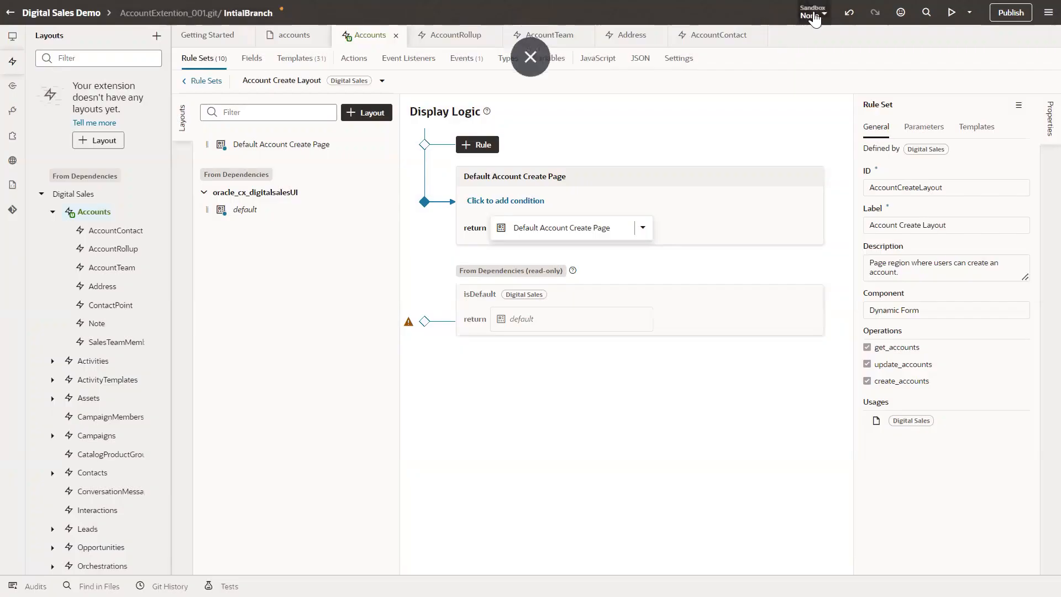
click(814, 17)
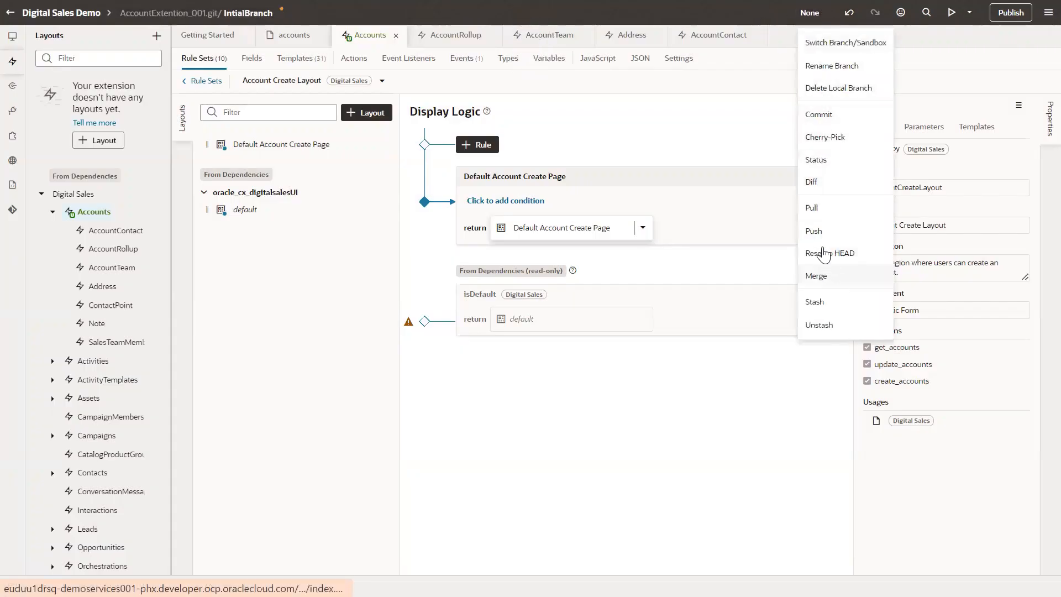
click(719, 374)
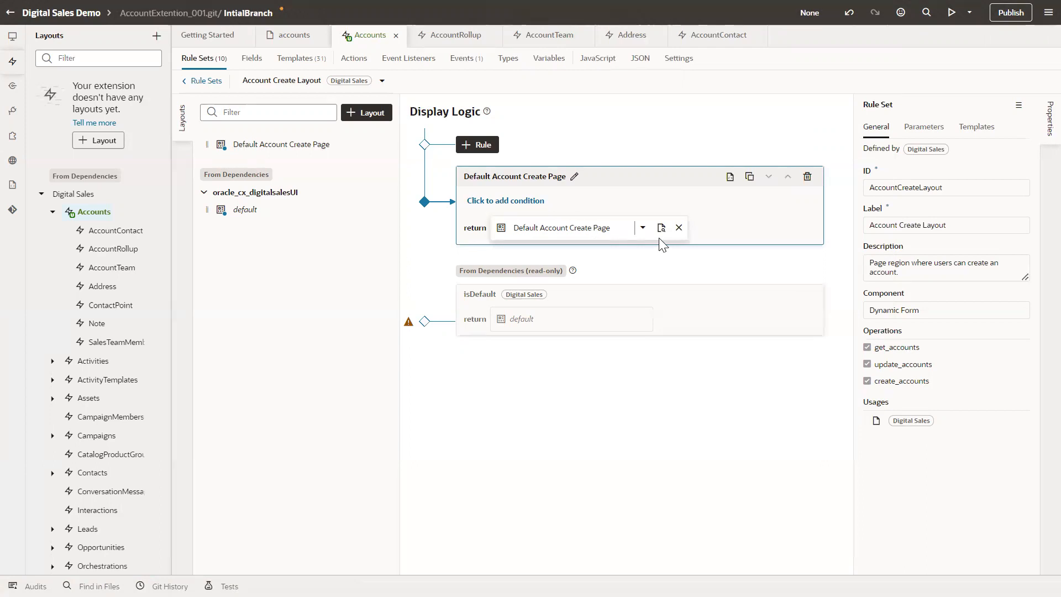
Add the OrganizationDEO_AccountPlanStatus_c, OrganizationDEO_AccountScore_c and OrganizationDEO_AccountTier_c fields to the Default Account Create Page layout.
click(661, 229)
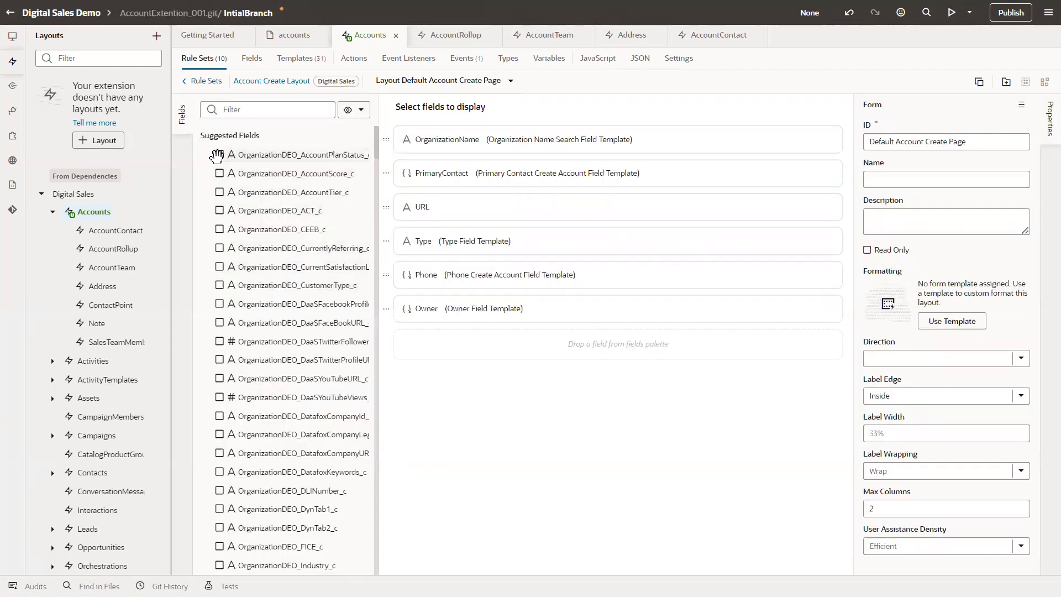
click(217, 155)
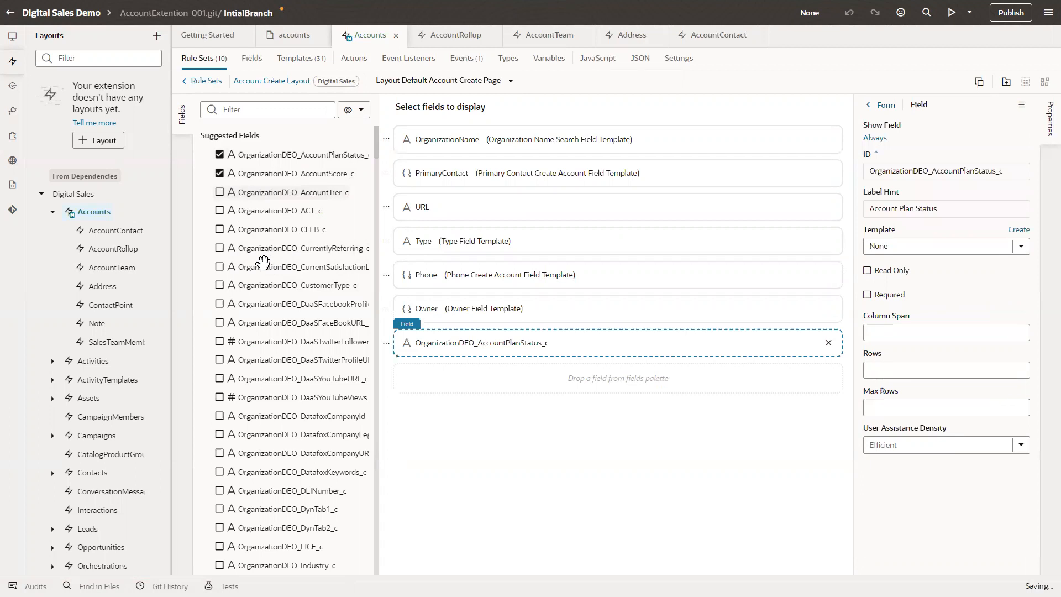
click(219, 192)
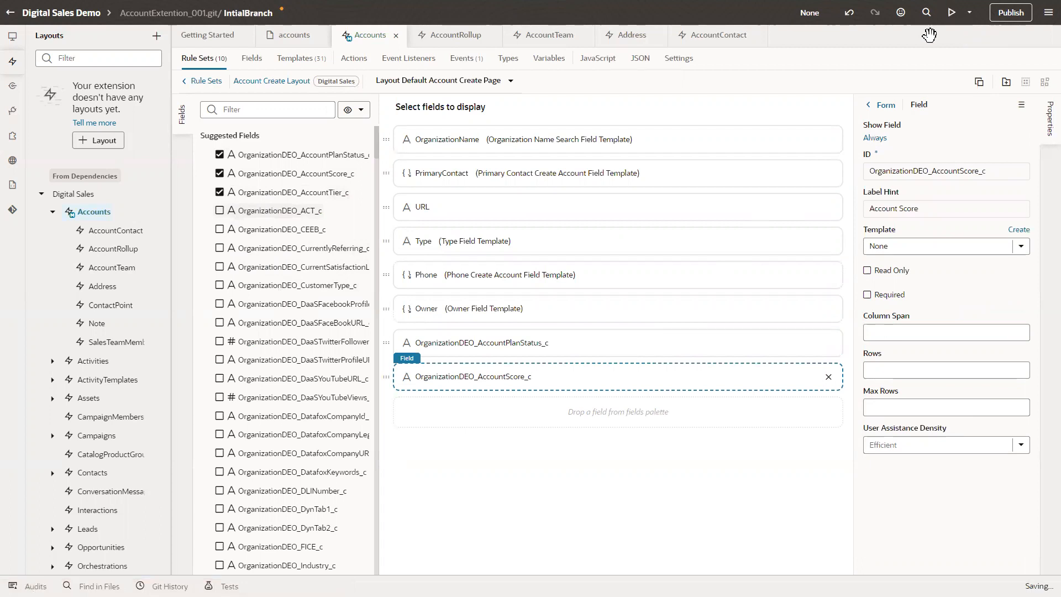
Preview the extension and open the Create Account form from the Digital Sales Accounts page.
click(948, 12)
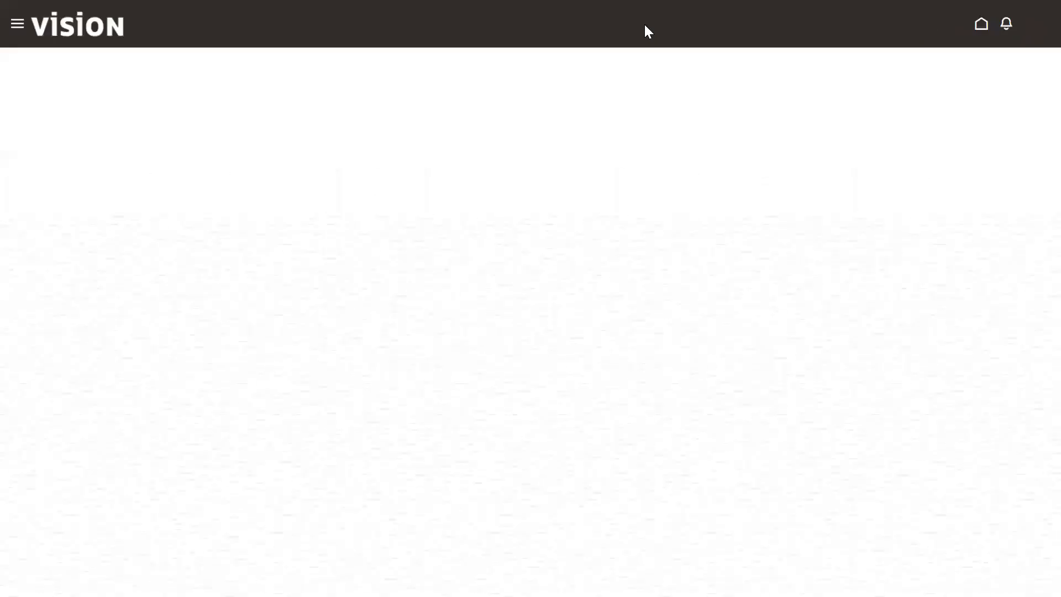
click(17, 26)
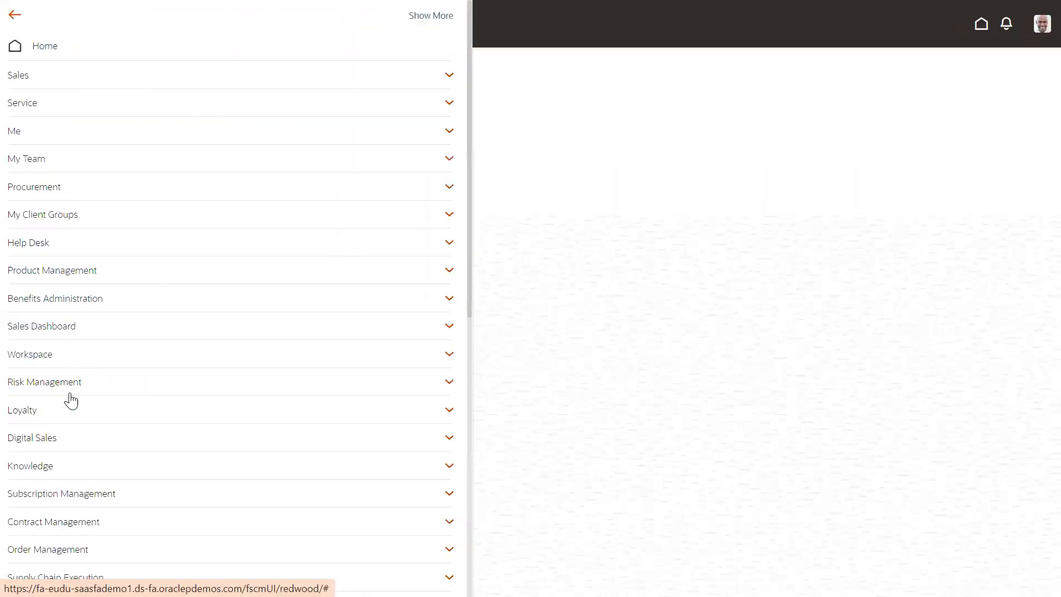
click(74, 438)
scroll(75, 438, down, 1)
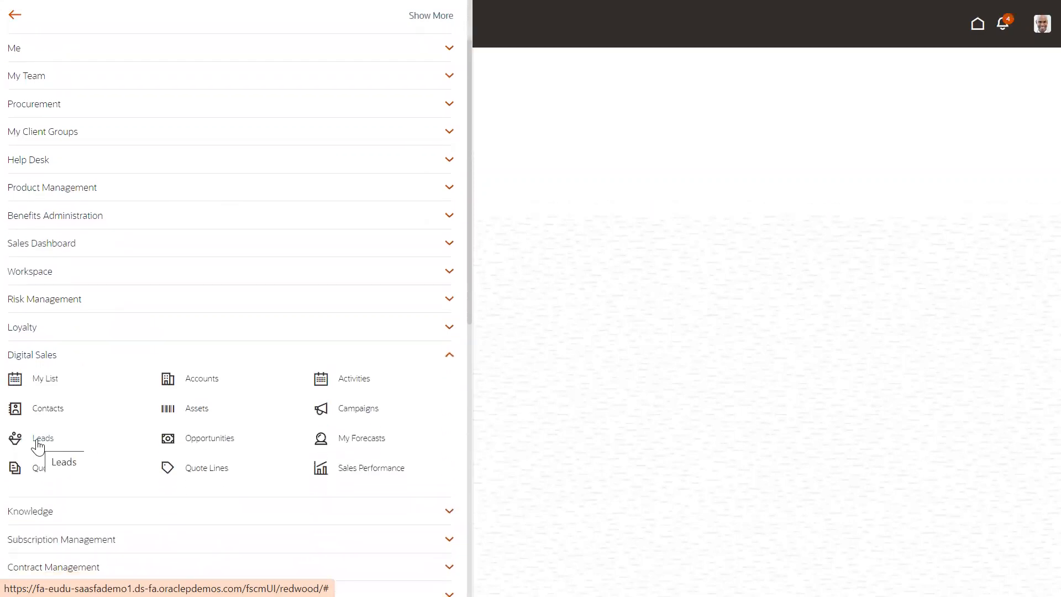
click(173, 383)
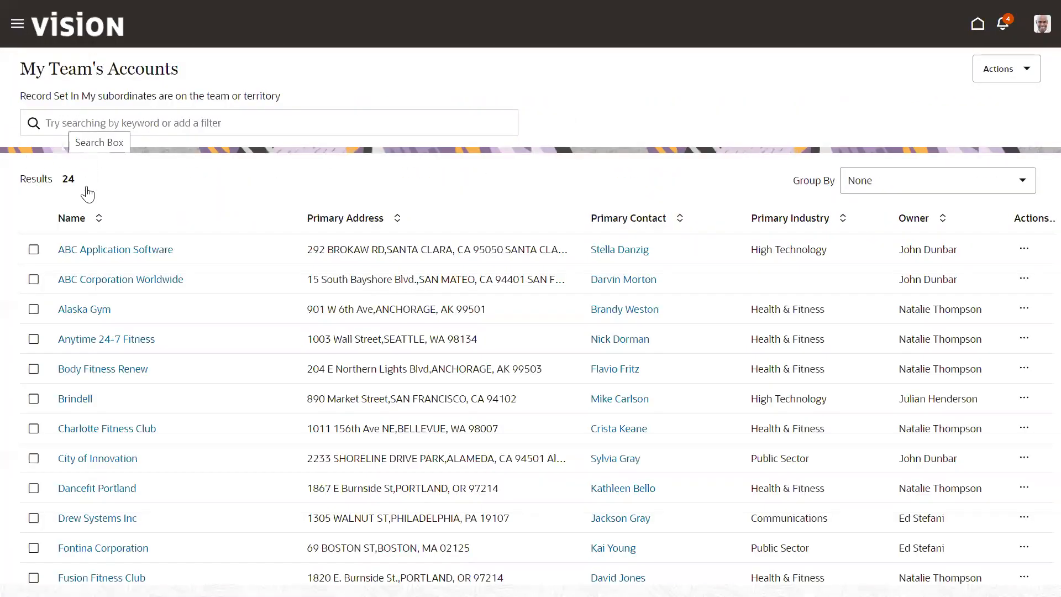
click(87, 224)
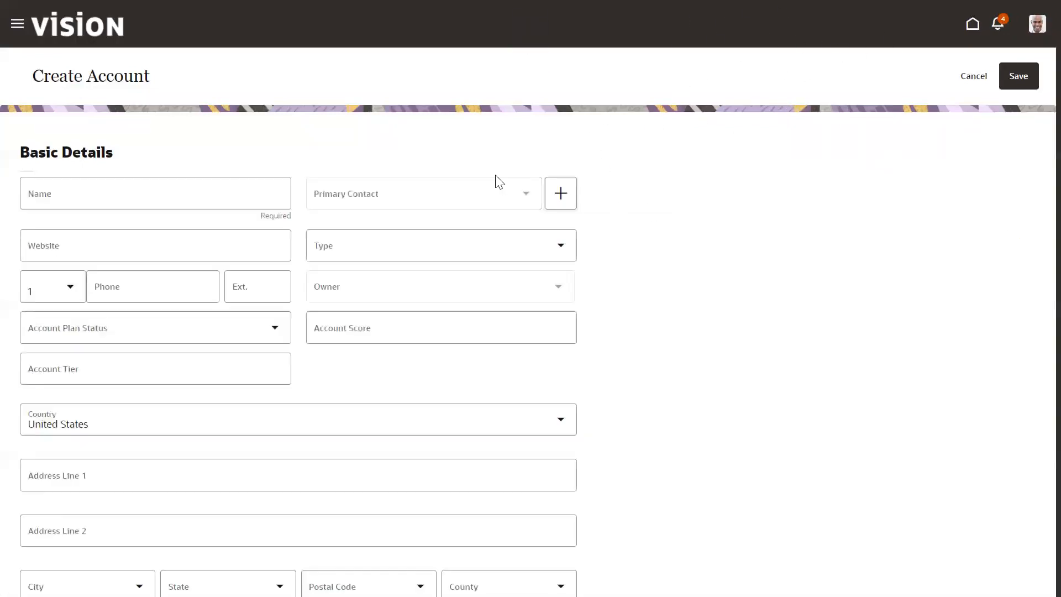
Fill in the added account fields with Account Plan Status Above, Account Score 12 and Account Tier 1323.
scroll(374, 277, down, 1)
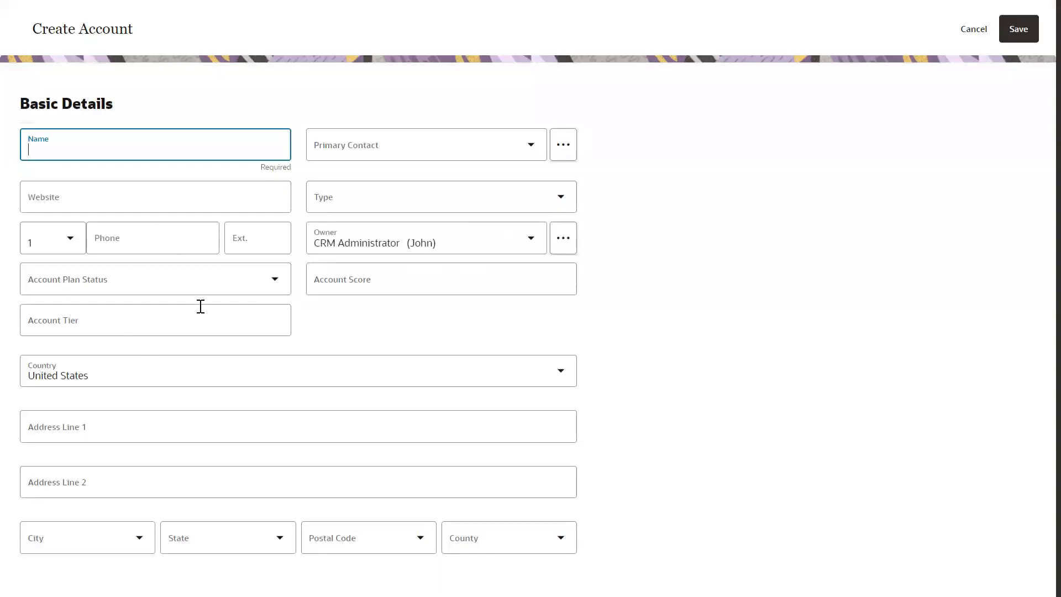
click(91, 280)
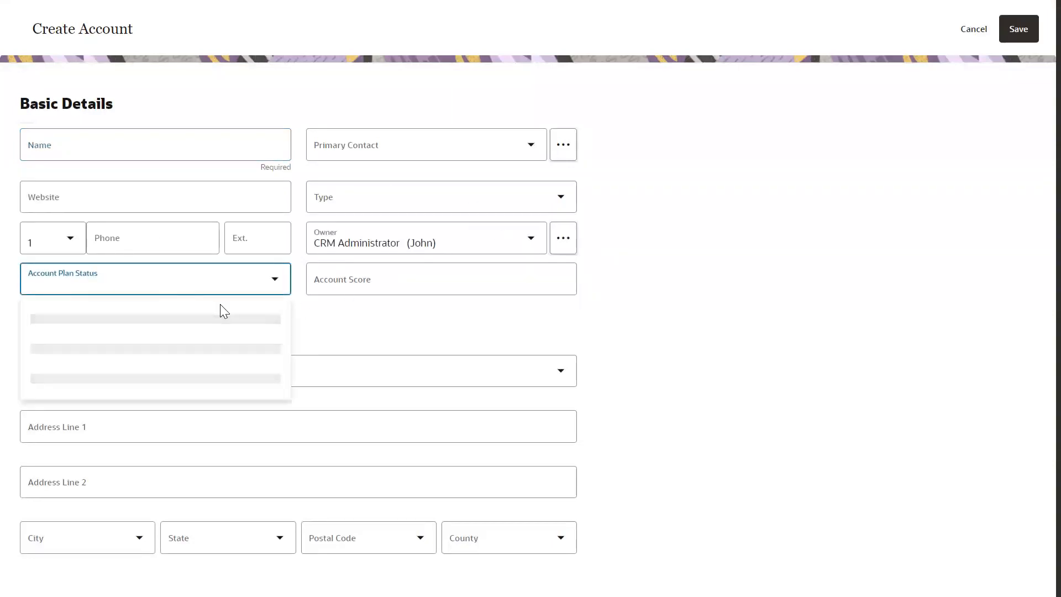
click(328, 288)
click(206, 291)
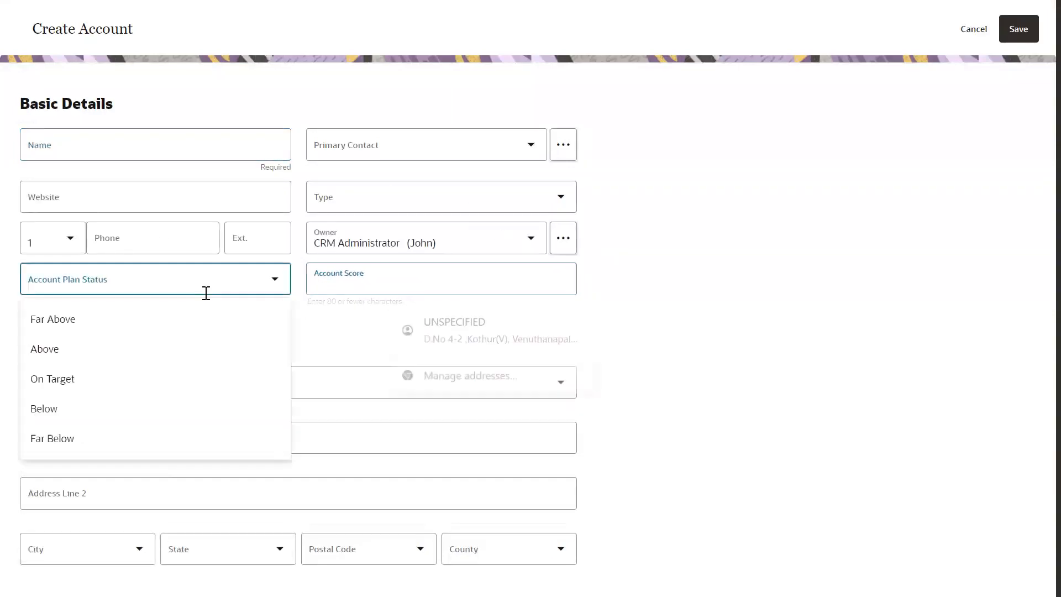
click(158, 346)
click(356, 282)
text(1)
click(171, 328)
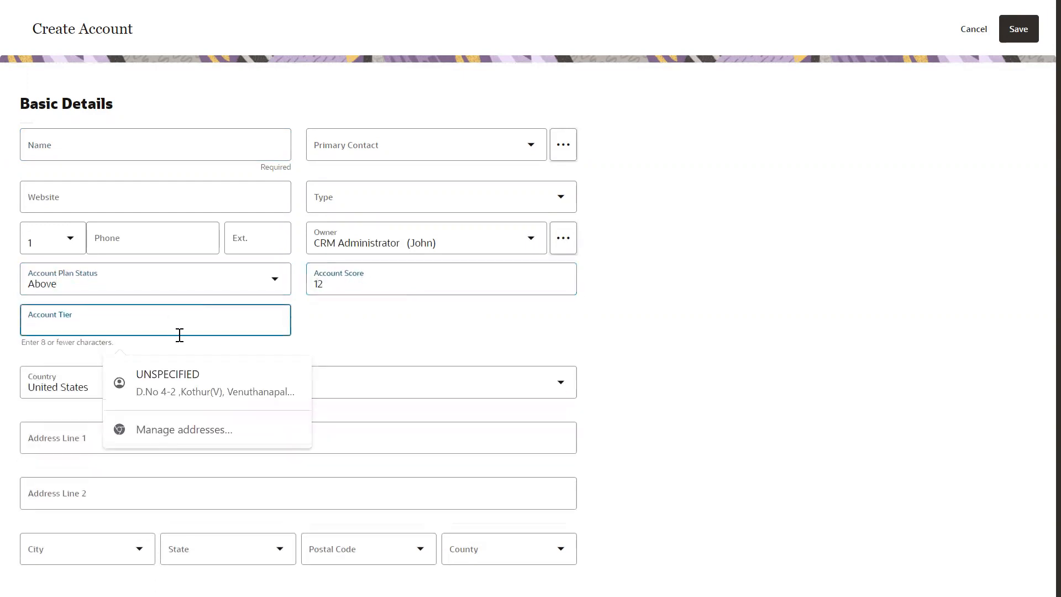
text(1323)
click(376, 357)
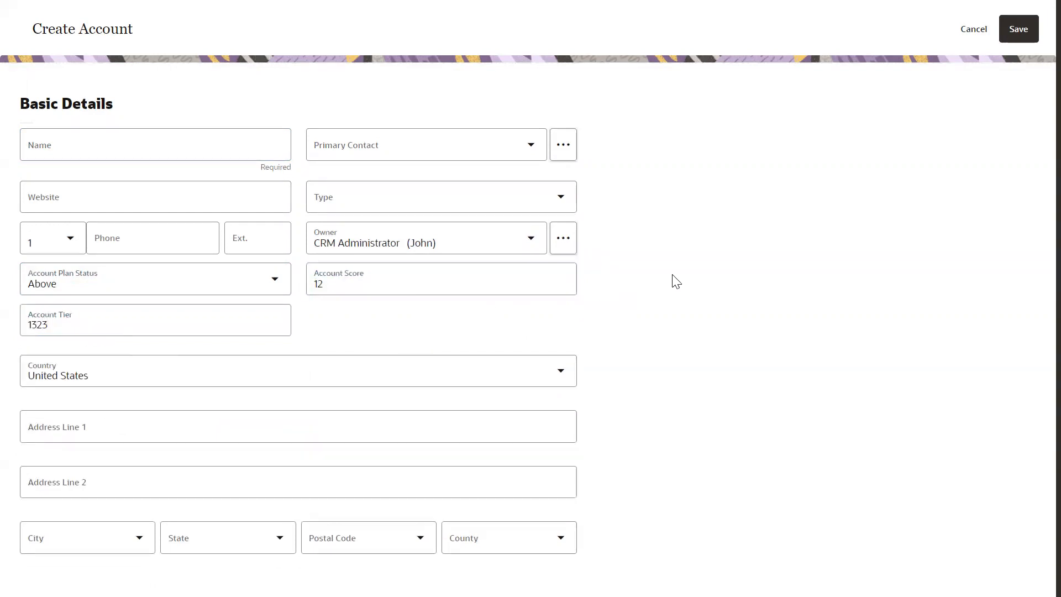
Try to save the account, and enter "test new acount" as the account name.
click(1018, 29)
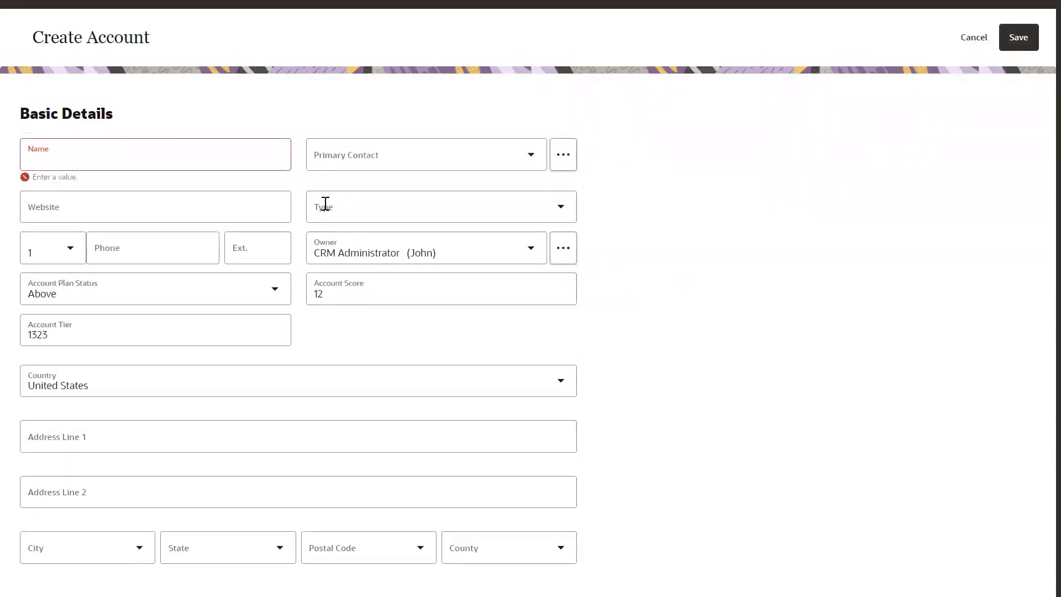
click(45, 161)
text(tes)
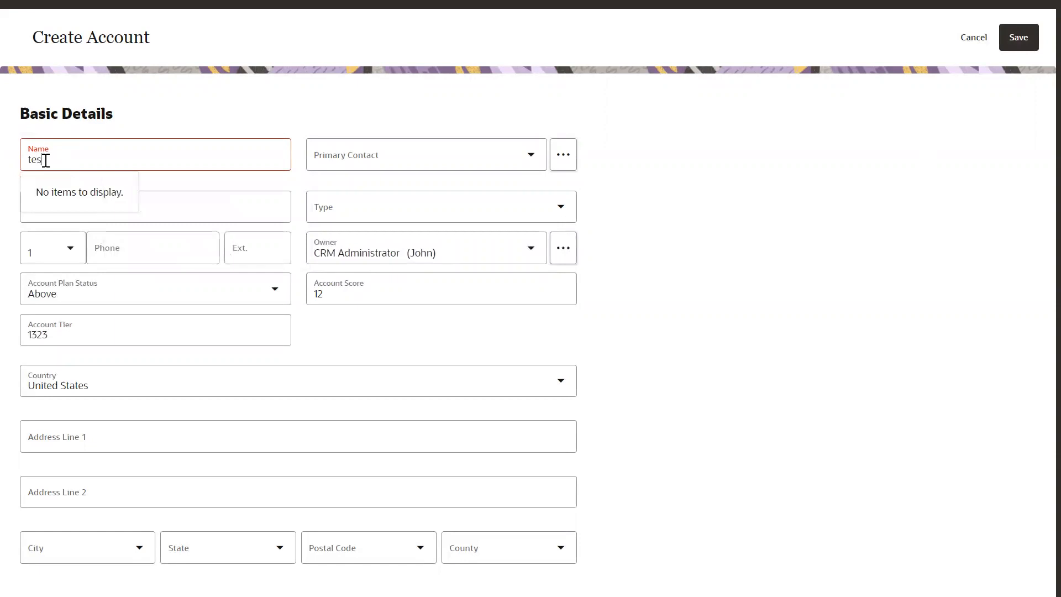
text(t new acount)
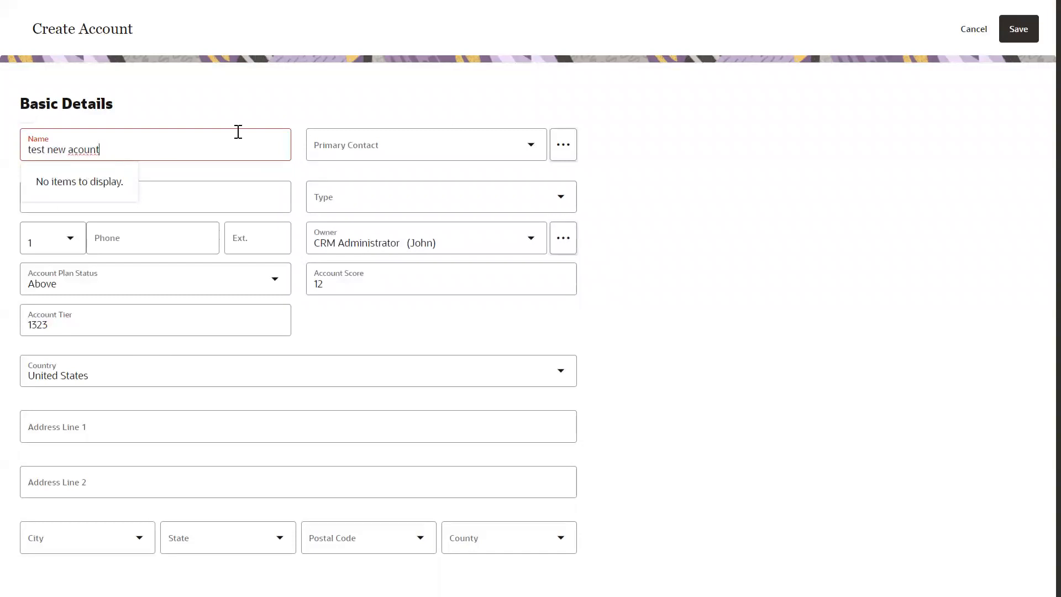
click(691, 199)
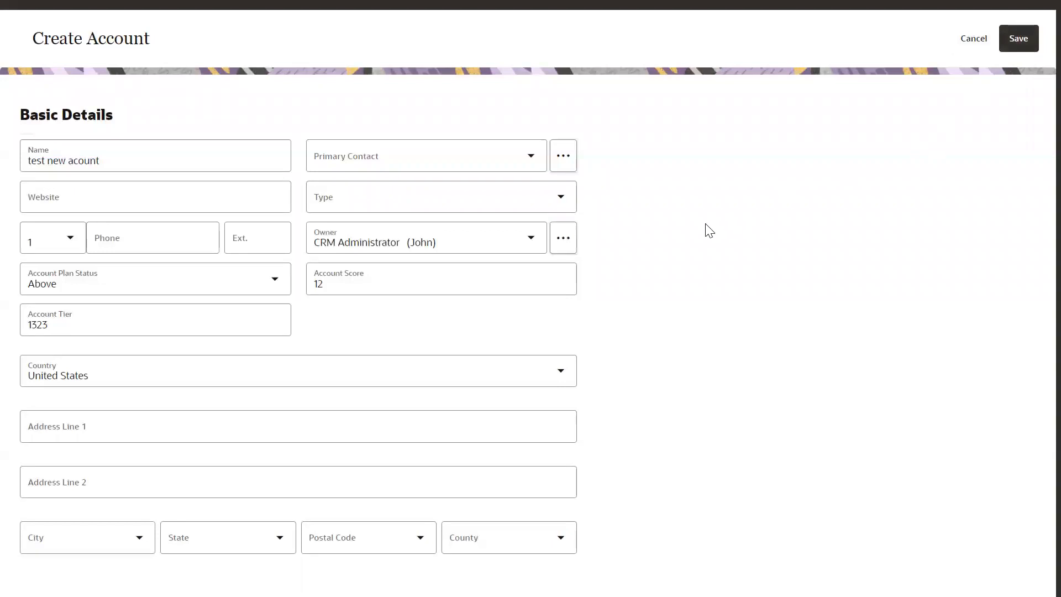
scroll(708, 239, up, 1)
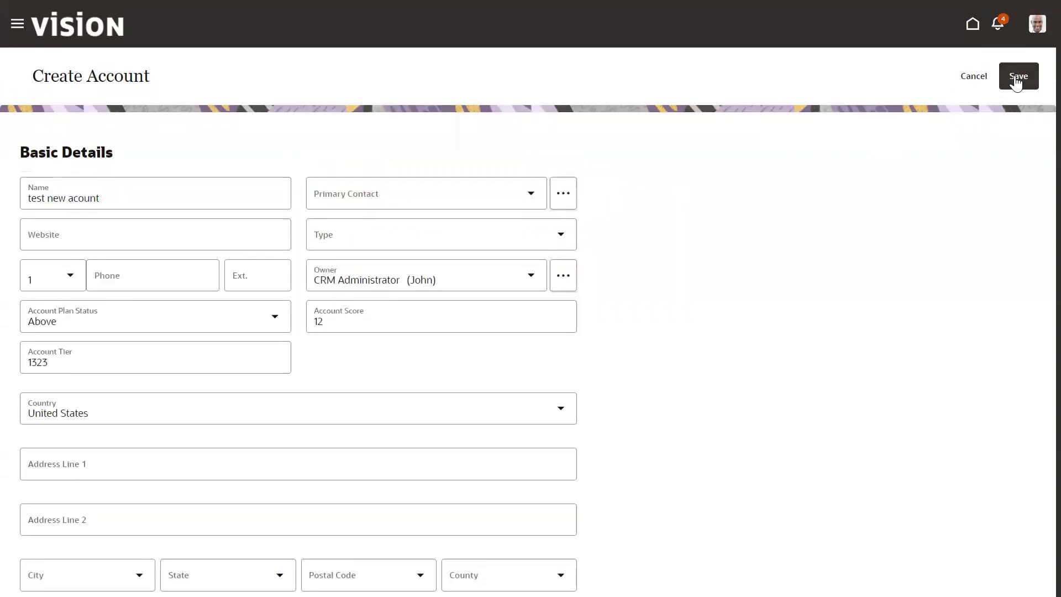